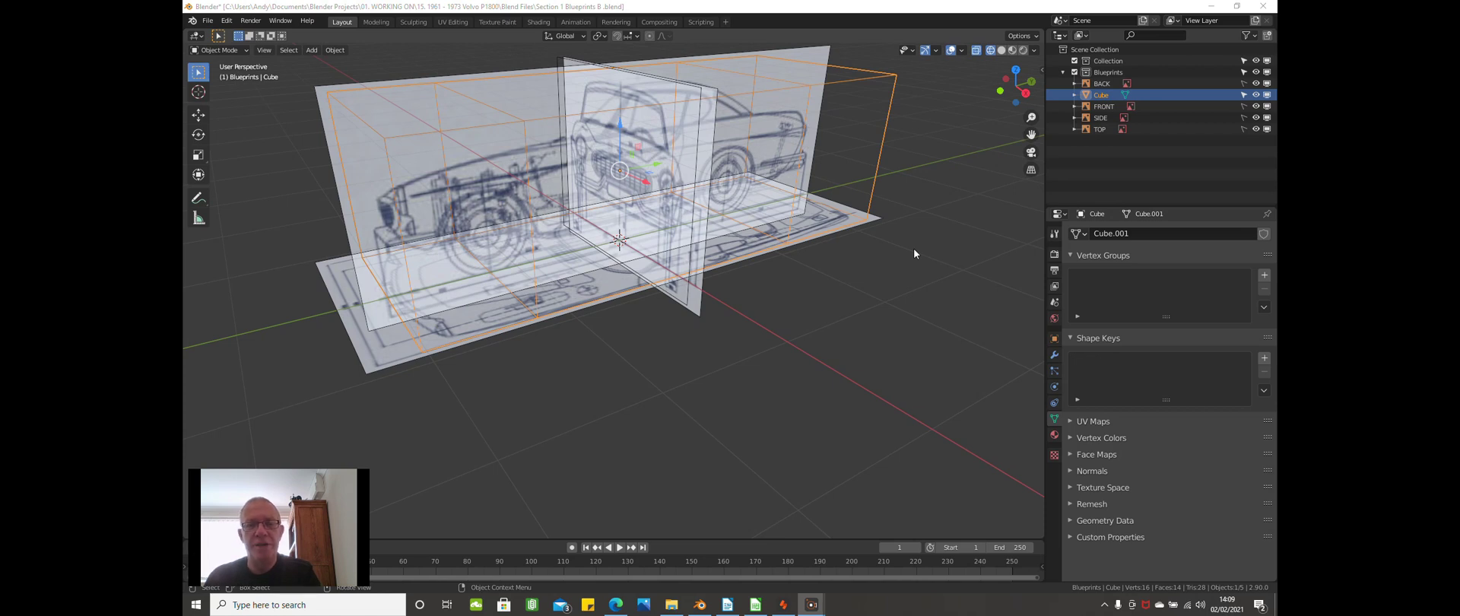
# Move the cube out of the Blueprints collection and into the default Collection.
pyautogui.scroll(-4, 906, 248)
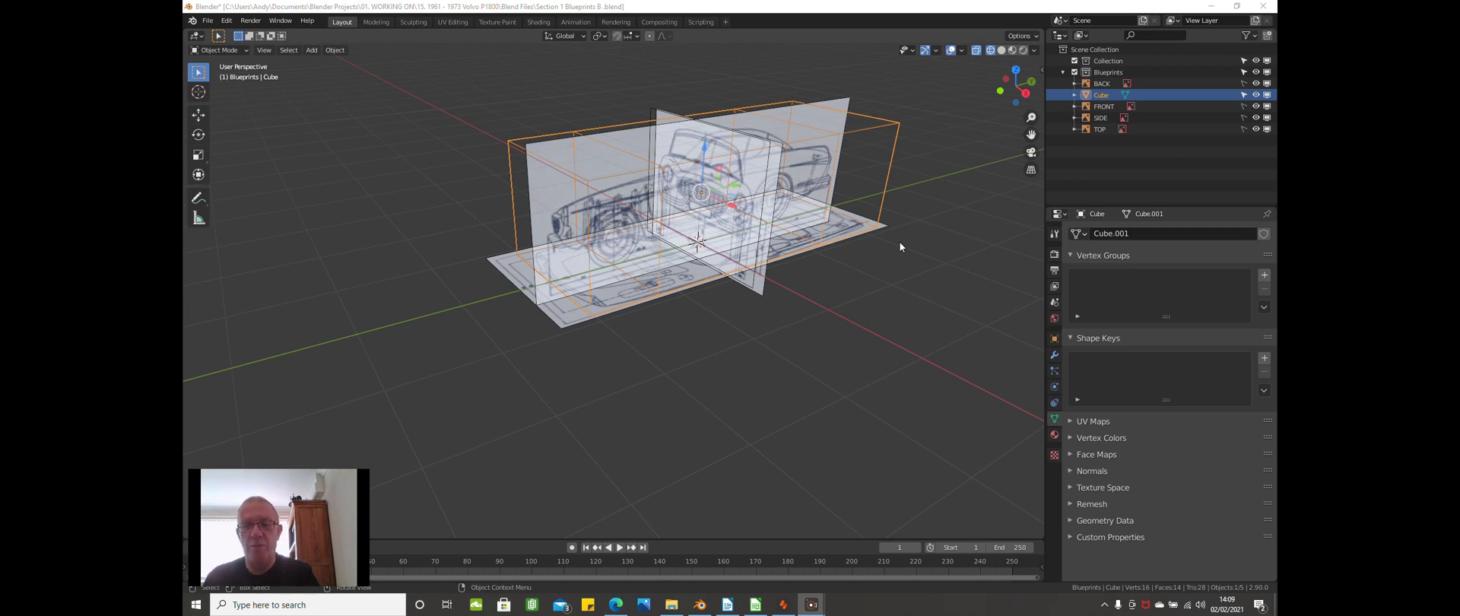
pyautogui.click(844, 303)
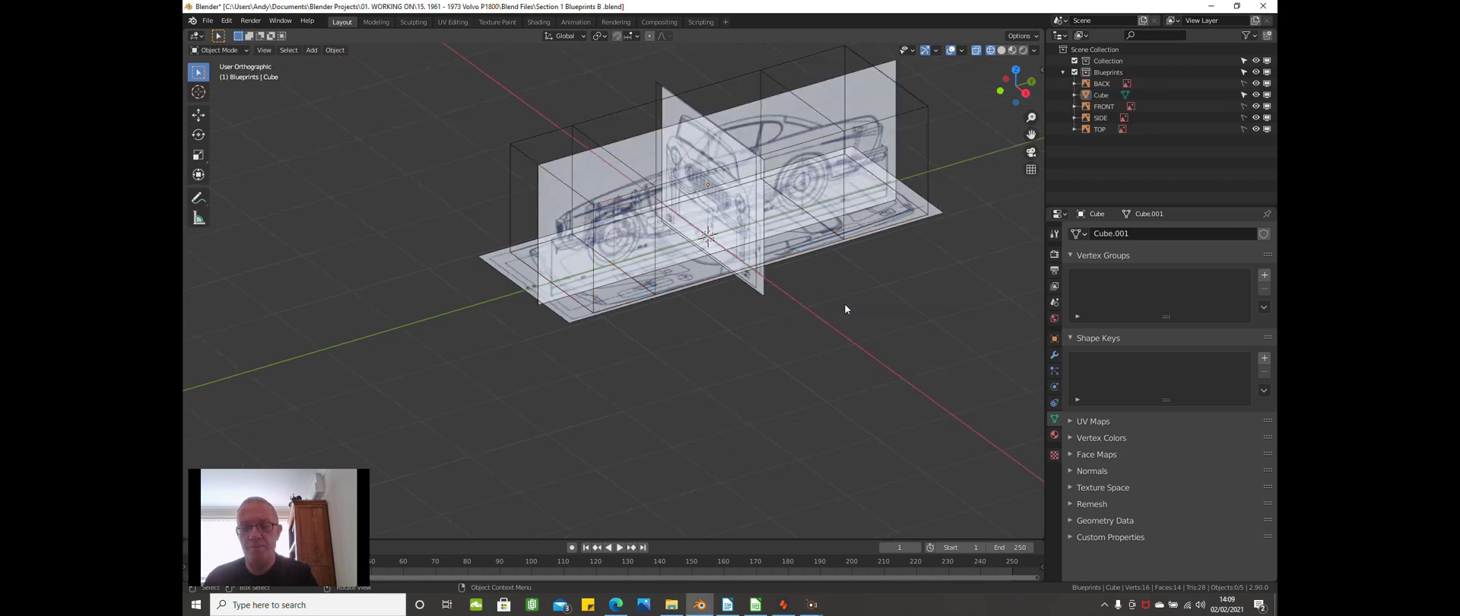
pyautogui.press('KP_3')
pyautogui.scroll(2, 843, 303)
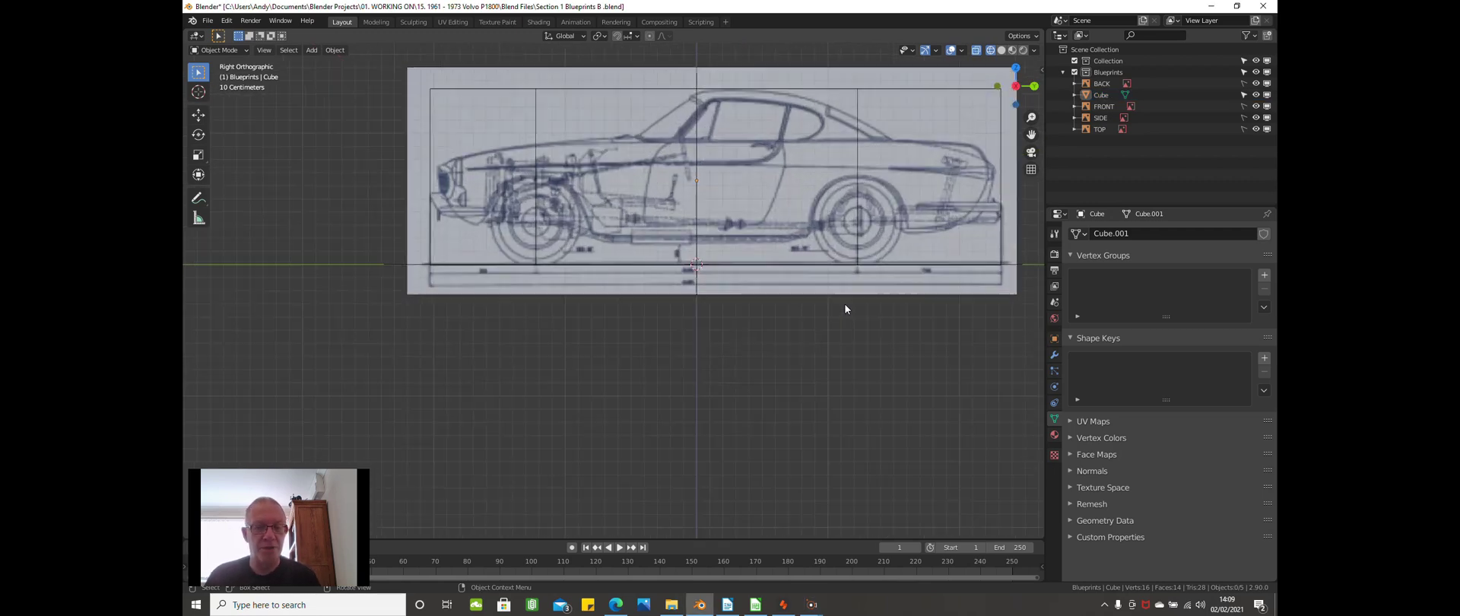
pyautogui.keyDown('shift'); pyautogui.moveTo(844, 303); pyautogui.dragTo(772, 322, button='middle'); pyautogui.keyUp('shift')
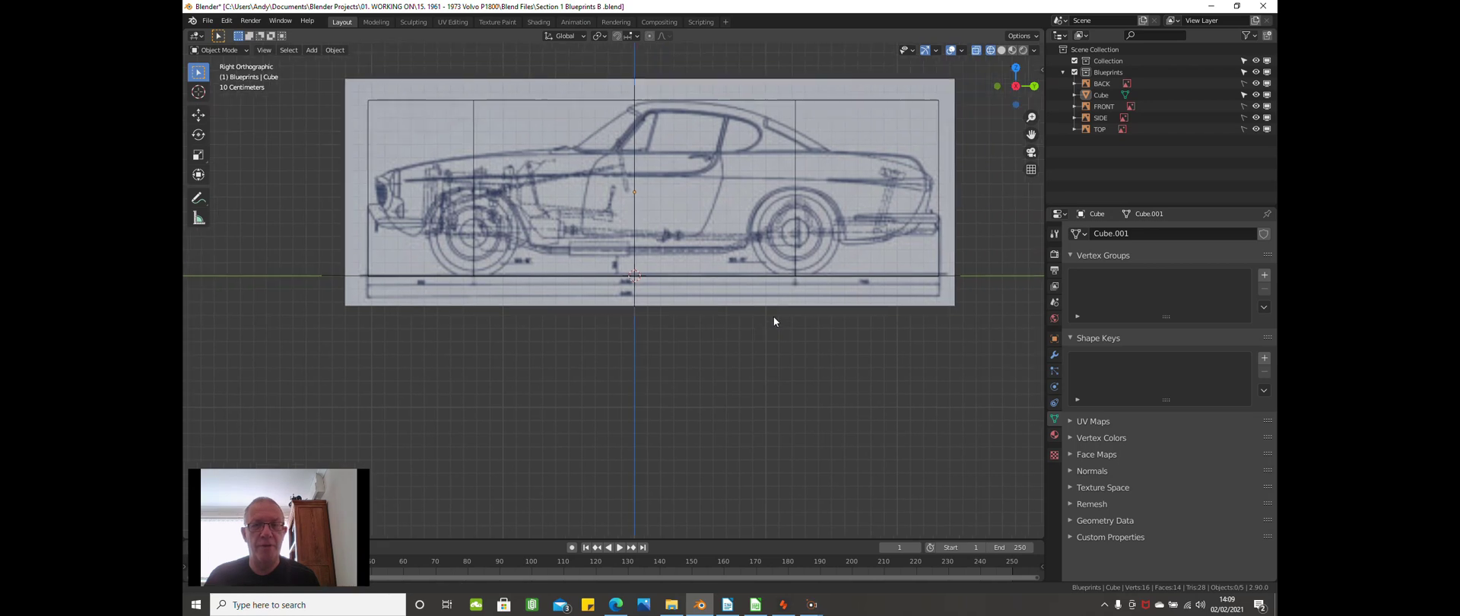
pyautogui.click(683, 107)
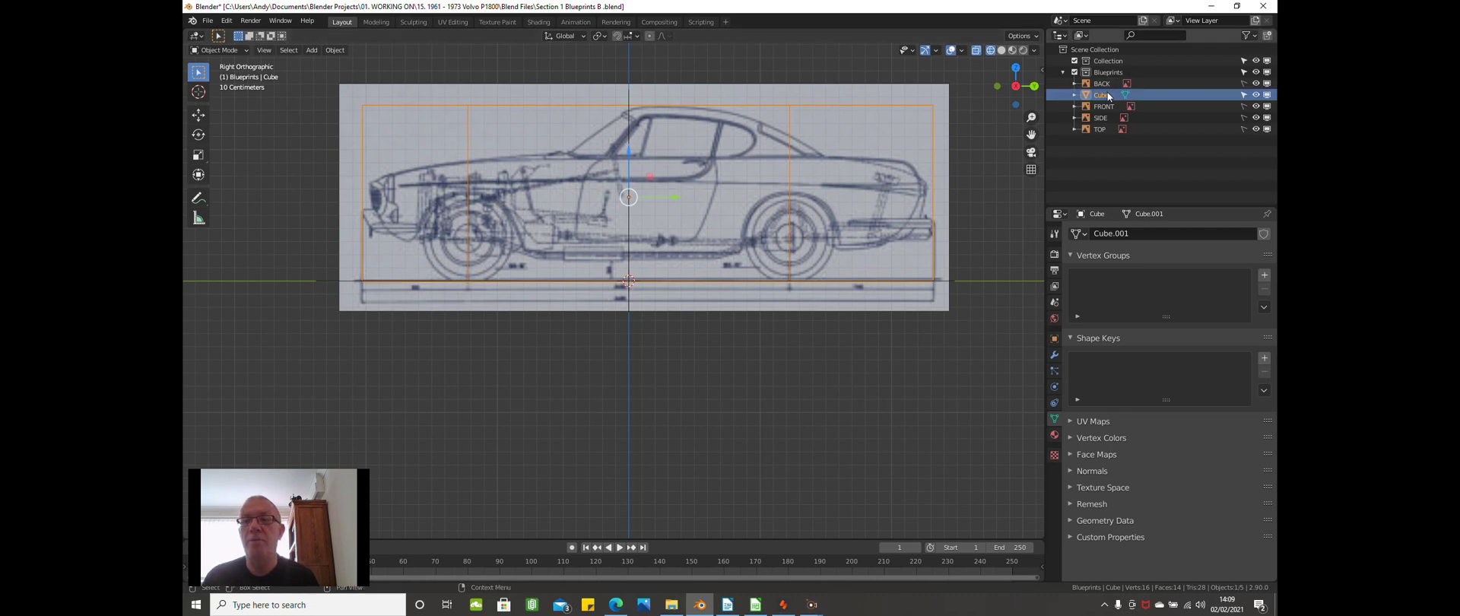
pyautogui.moveTo(1106, 93); pyautogui.dragTo(1081, 69)
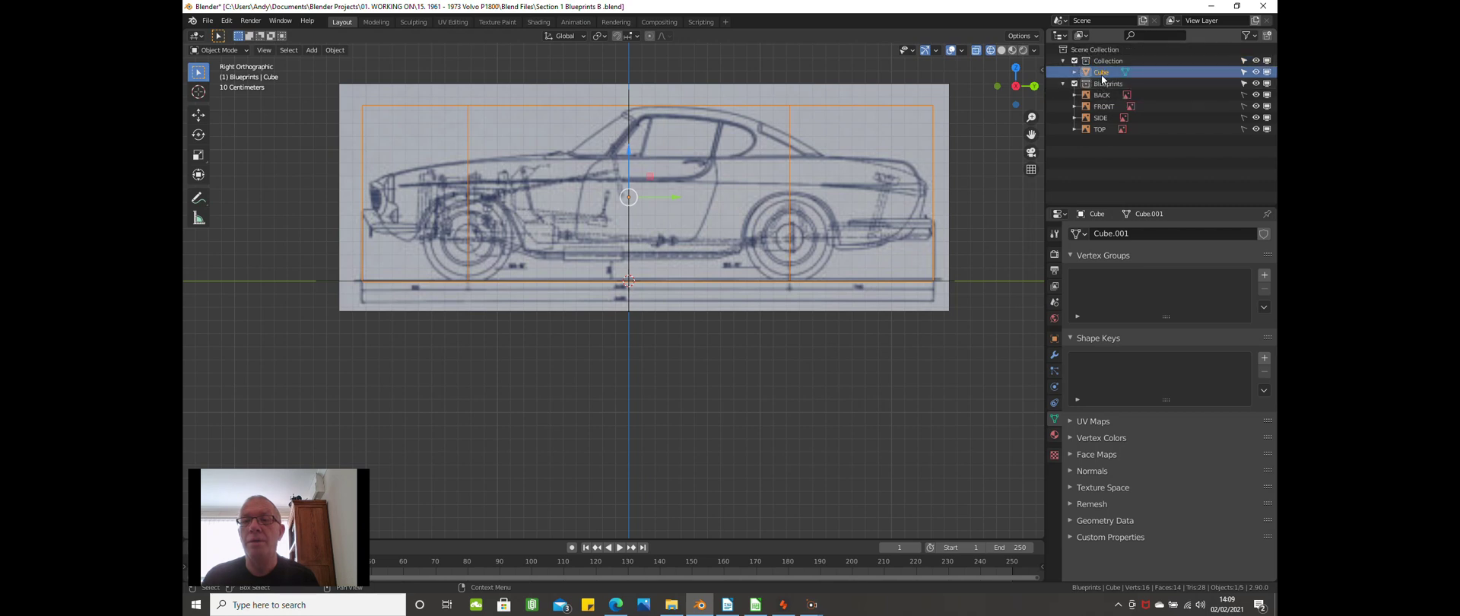
# Rename the default Collection holding the cube as BODY.
pyautogui.click(1106, 60)
pyautogui.doubleClick(1107, 60)
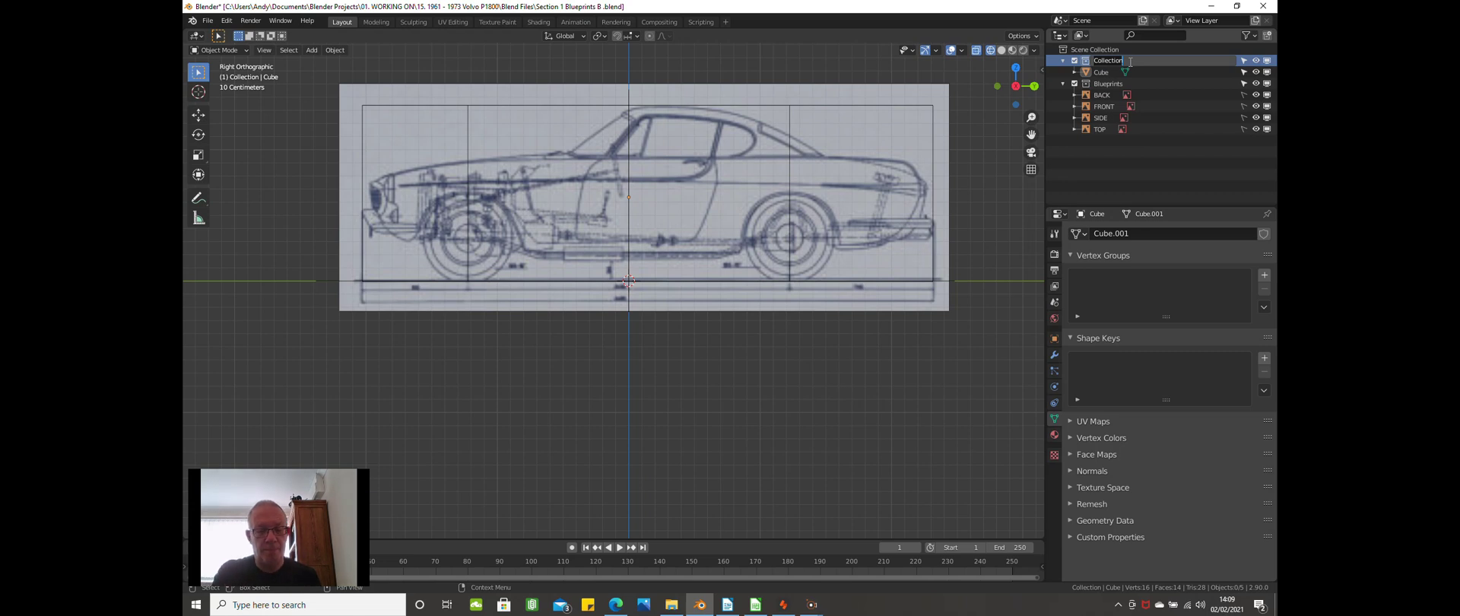
pyautogui.write('BODY')
pyautogui.press('Return')
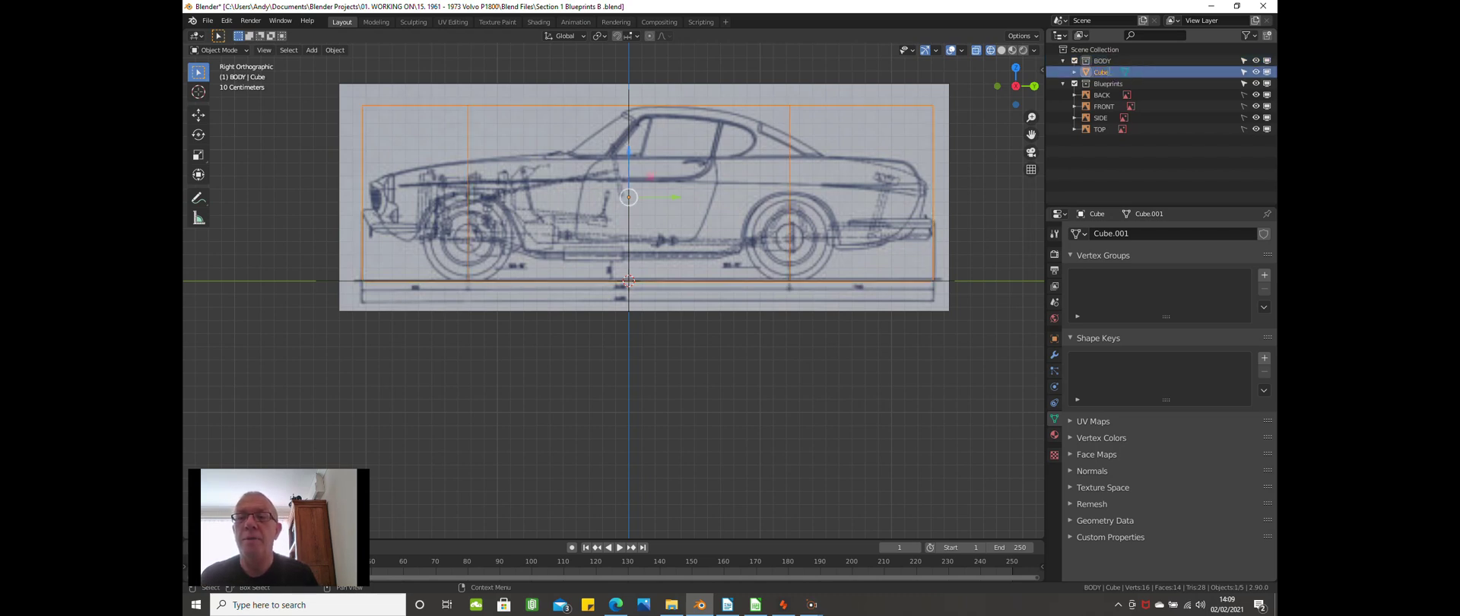
# Rename the cube object as Main Body Mesh.
pyautogui.doubleClick(1103, 72)
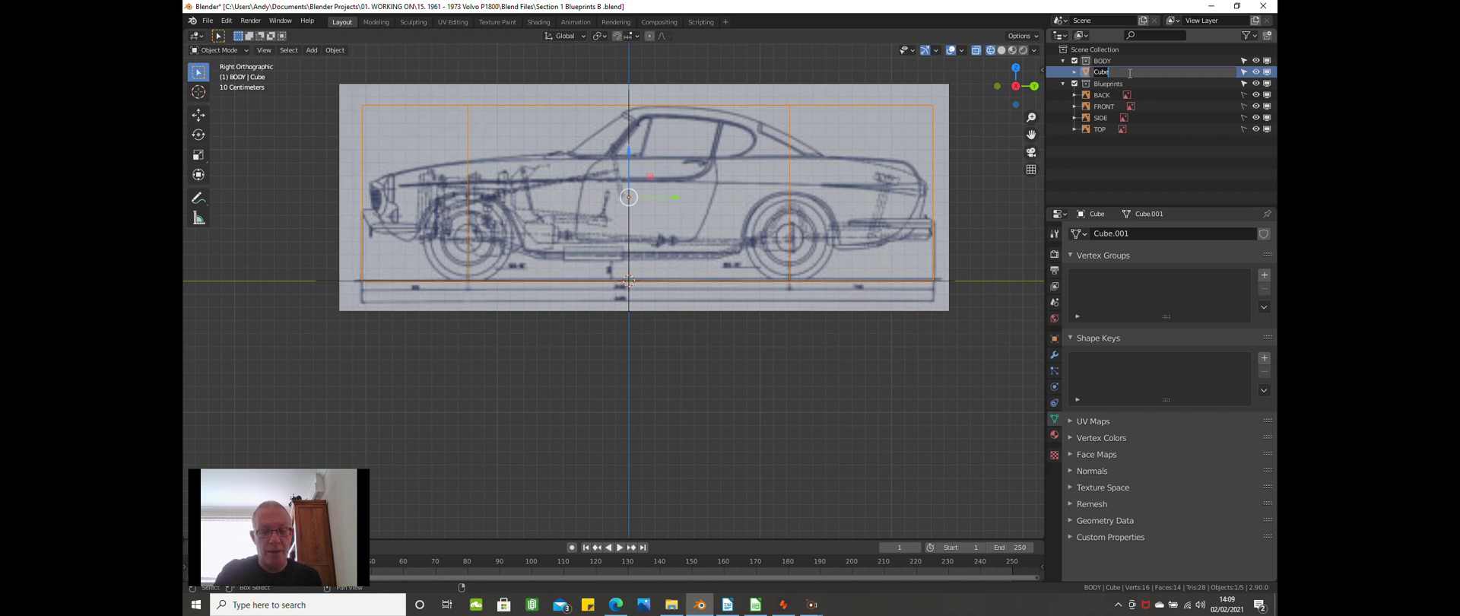
pyautogui.write('Main Bod')
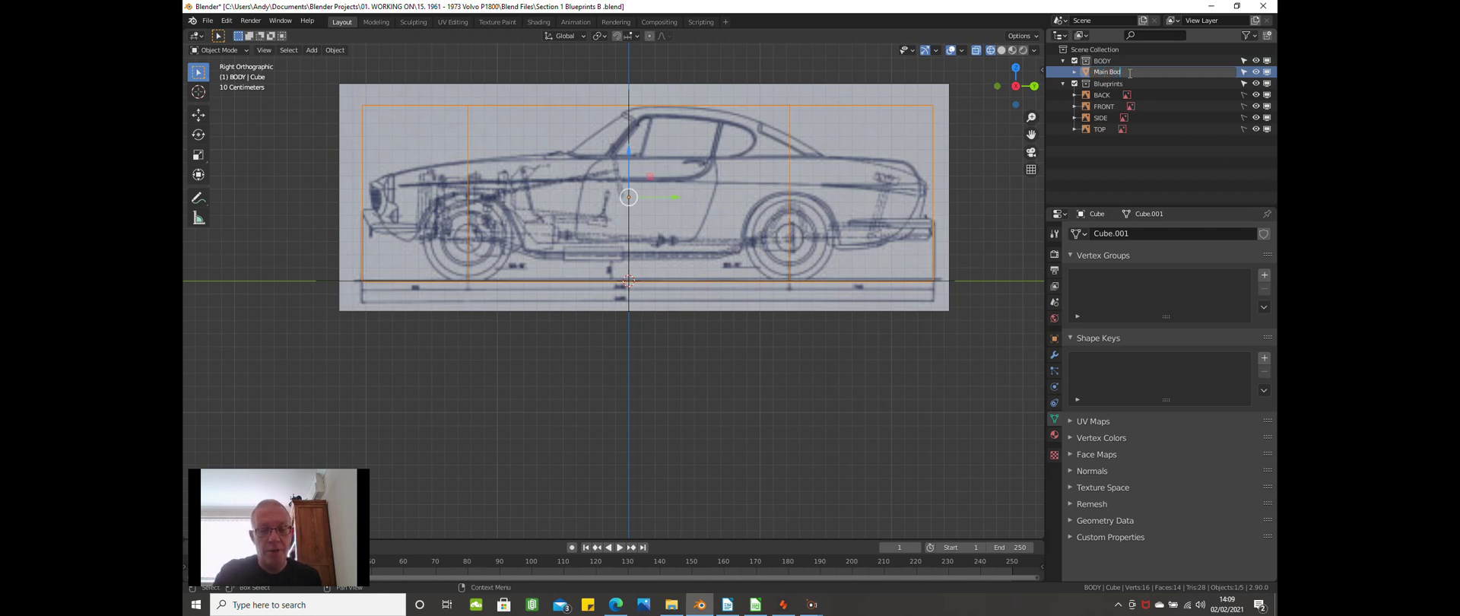
pyautogui.write('y Mesh')
pyautogui.press('Return')
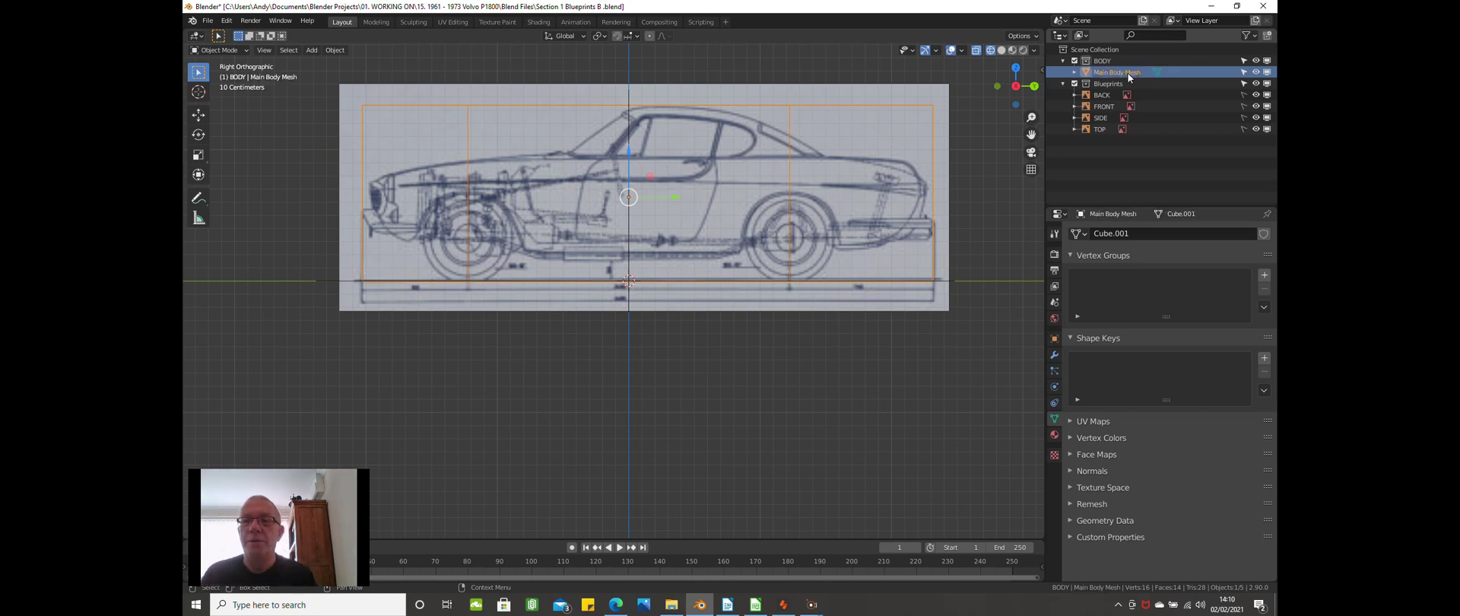
# Collapse the Blueprints collection and place it above the BODY collection in the outliner.
pyautogui.click(1062, 84)
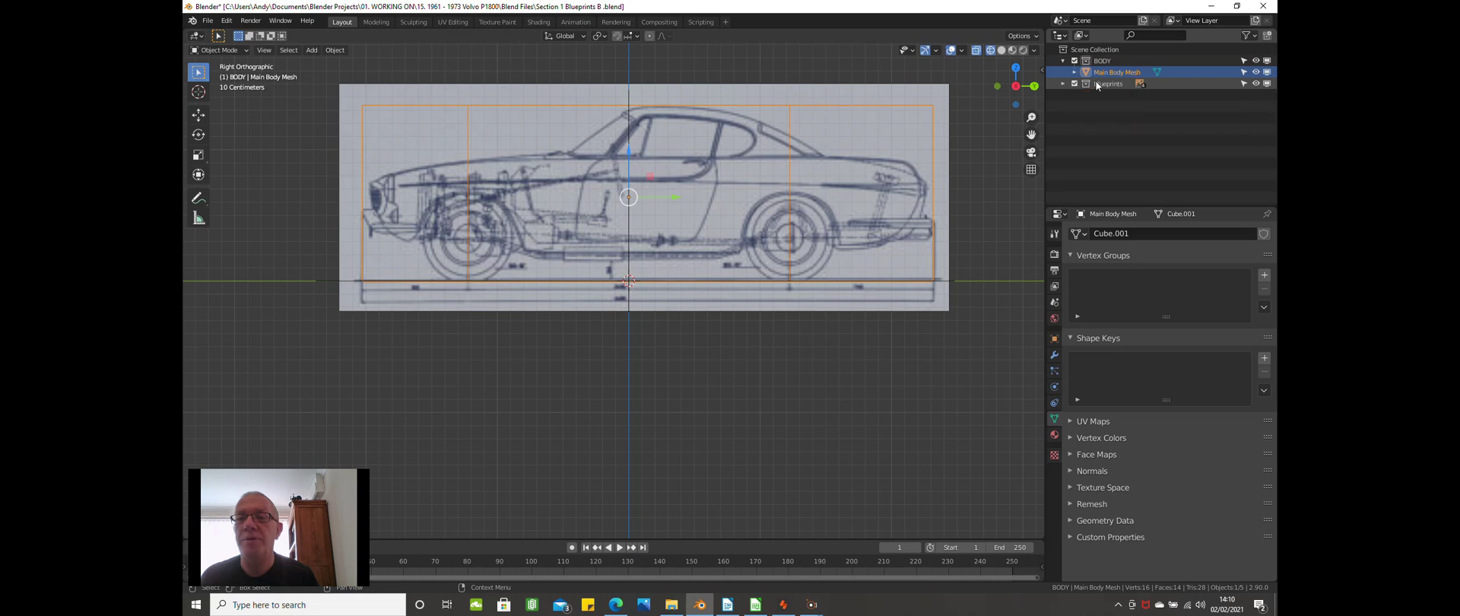
pyautogui.moveTo(1097, 86); pyautogui.dragTo(1102, 56)
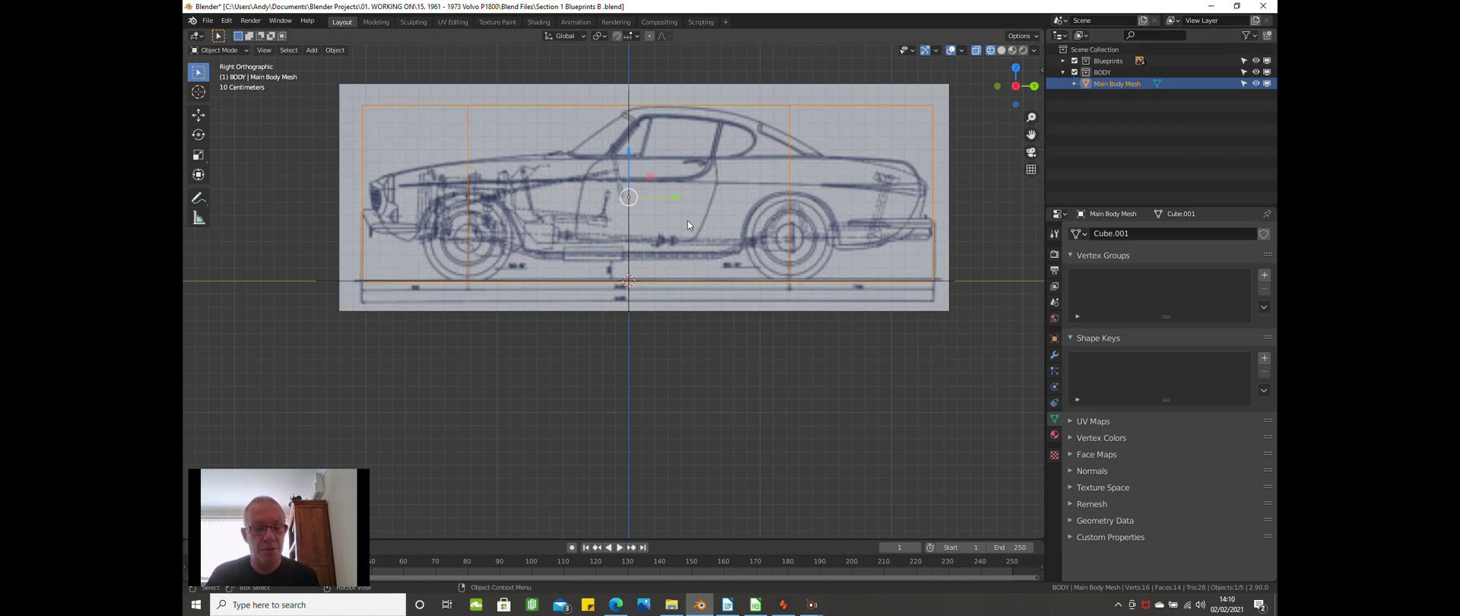
pyautogui.scroll(-1, 665, 384)
pyautogui.scroll(1, 665, 385)
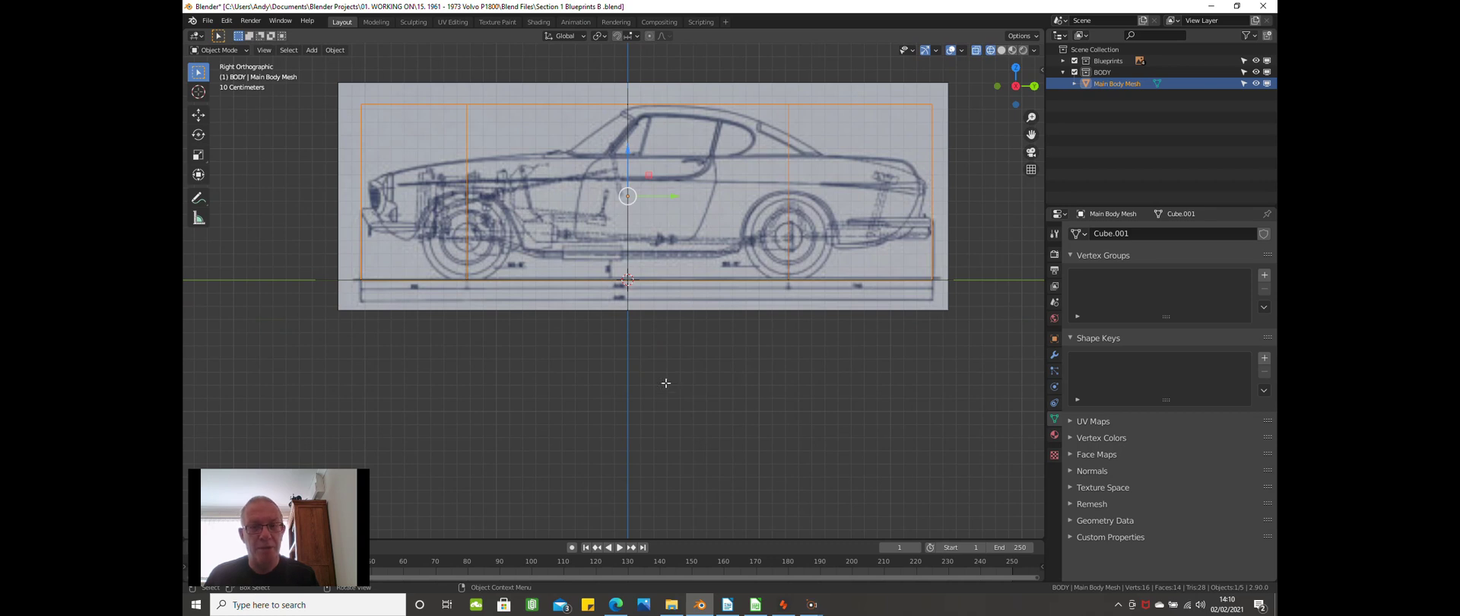
# In Edit Mode, add a horizontal loop cut along the Main Body Mesh at wheel-centre height in the right side view.
pyautogui.press('Tab')
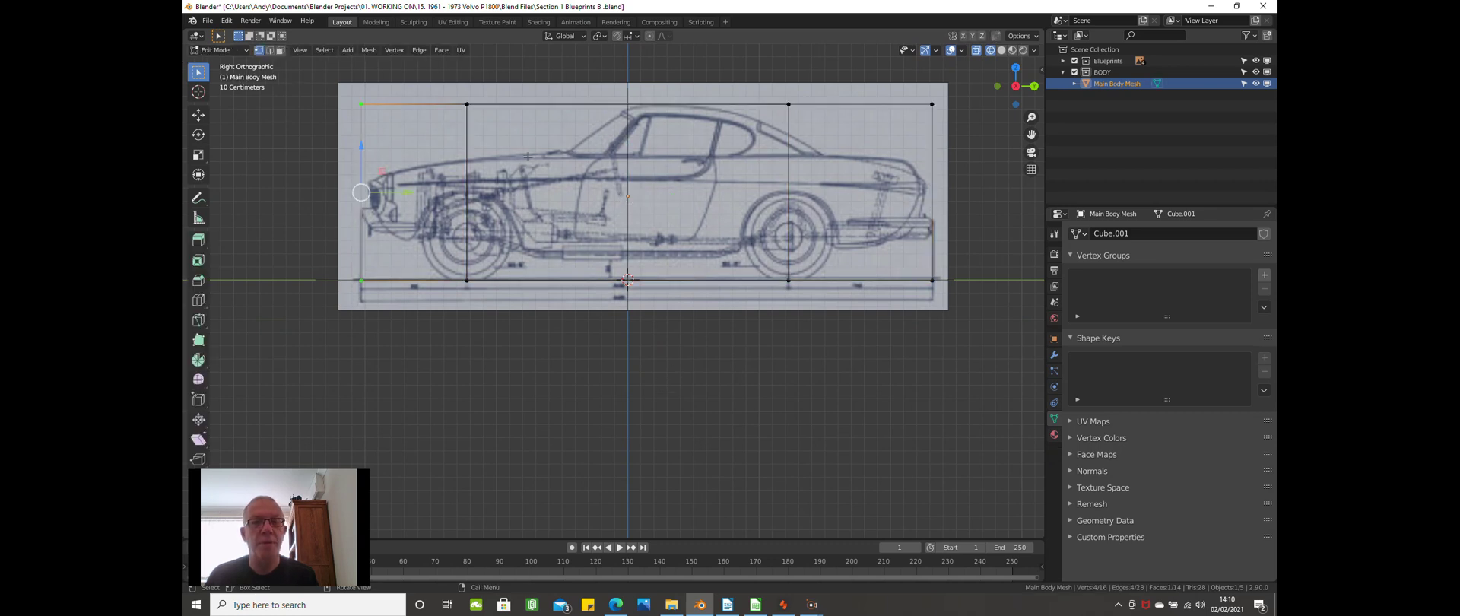
pyautogui.scroll(1, 532, 162)
pyautogui.scroll(-2, 532, 162)
pyautogui.click(674, 298)
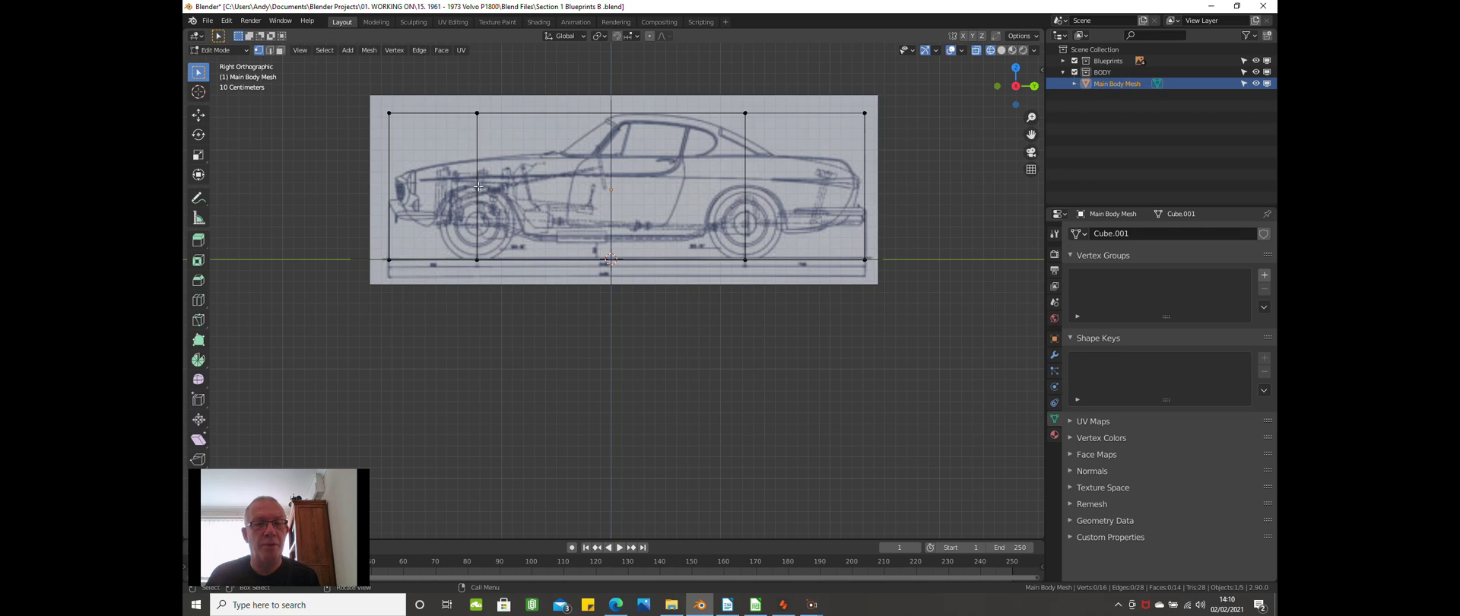
pyautogui.scroll(2, 488, 230)
pyautogui.scroll(-1, 488, 230)
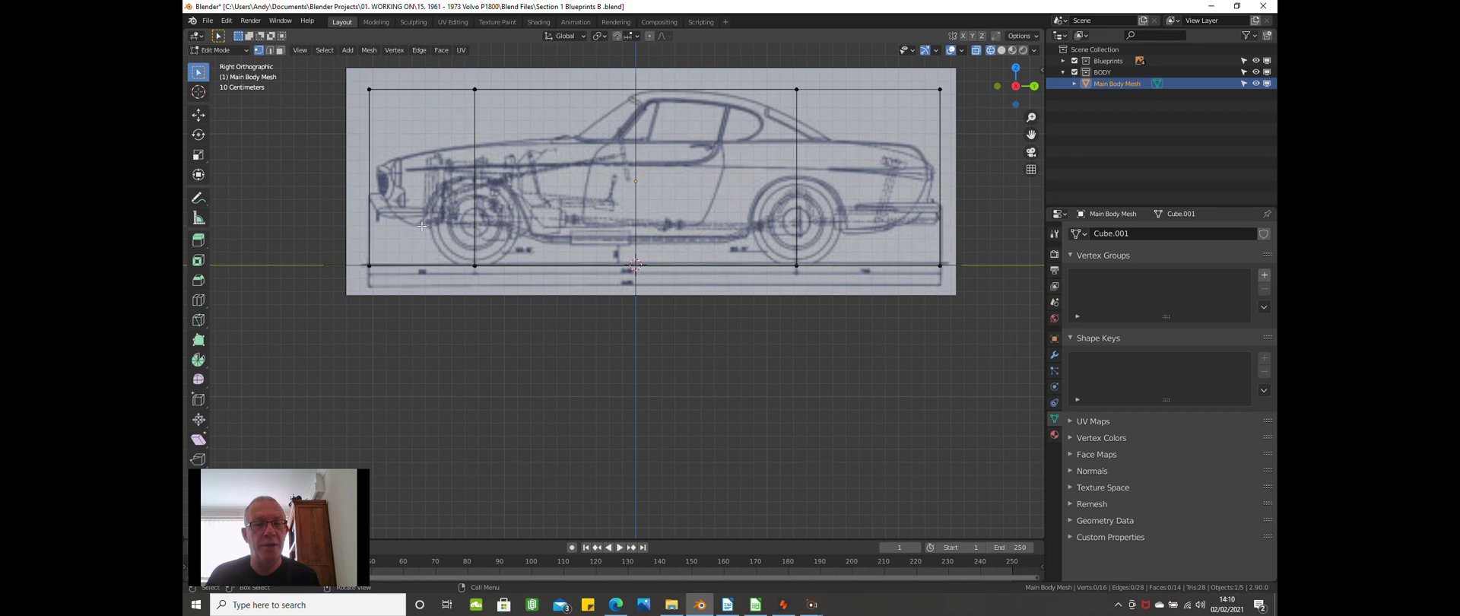
pyautogui.hotkey('ctrl', 'r')
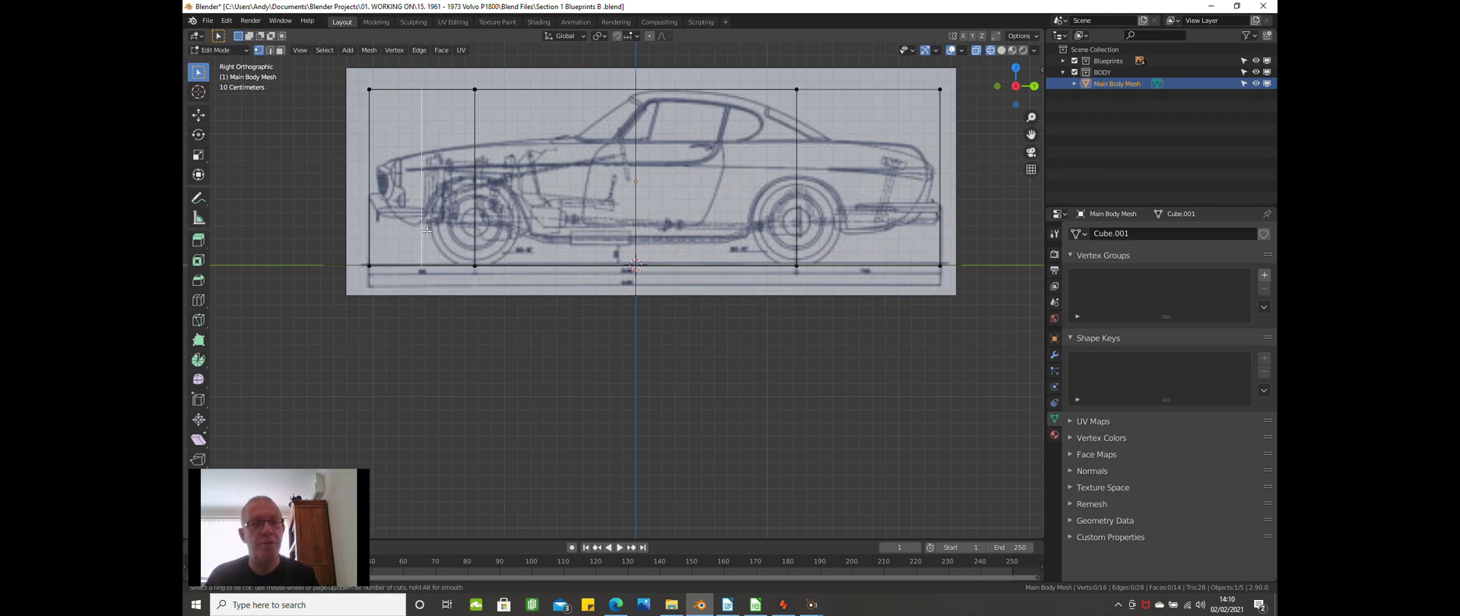
pyautogui.click(460, 225)
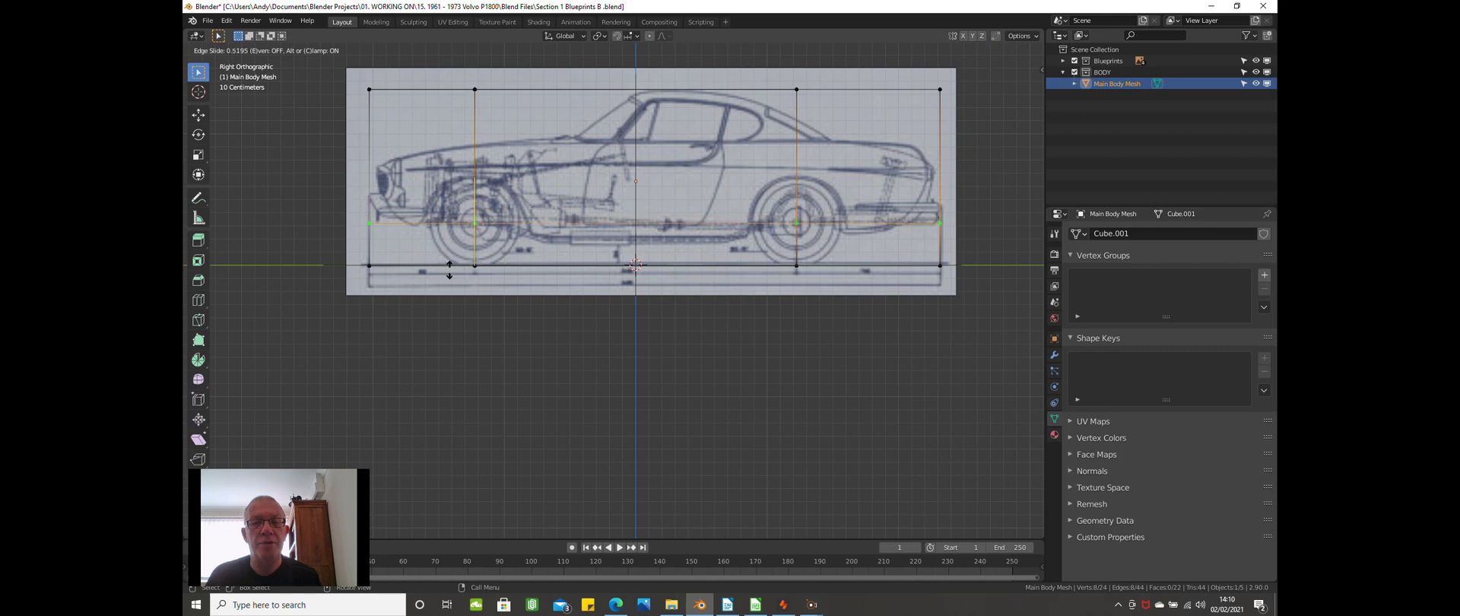
pyautogui.click(449, 268)
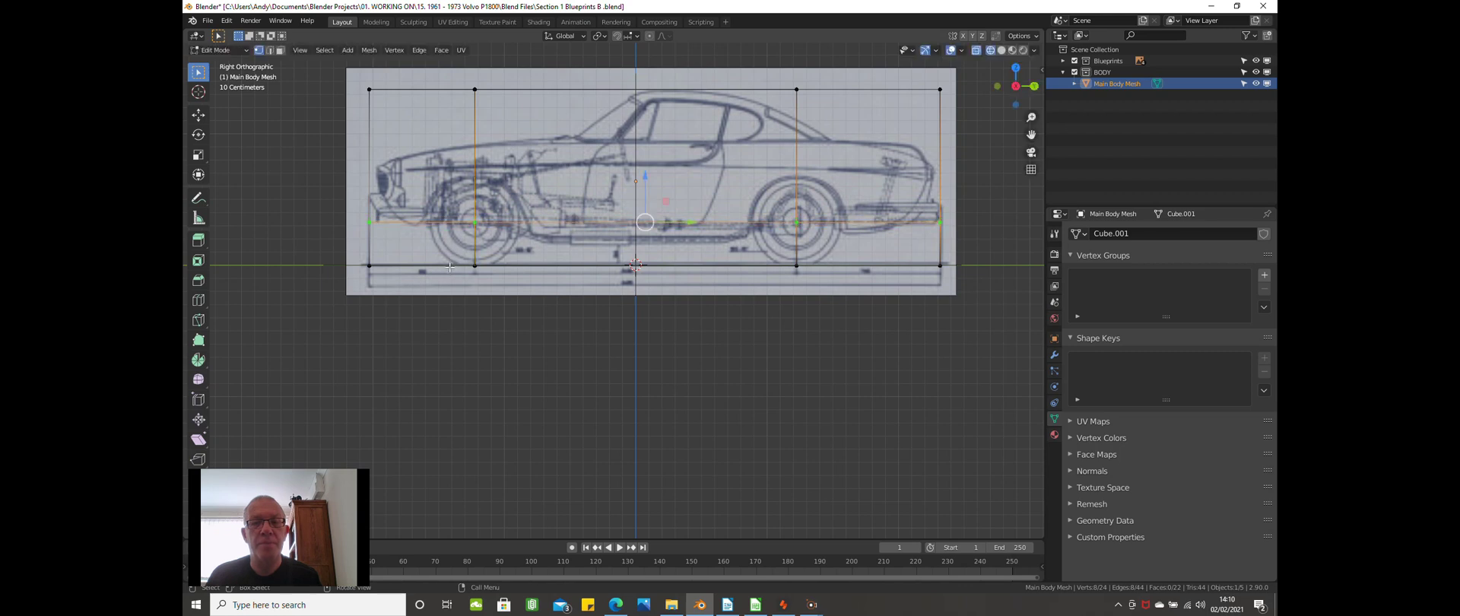
# Add a second horizontal loop cut around the mesh at the height of the side crease near the headlight top.
pyautogui.hotkey('ctrl', 'r')
pyautogui.click(387, 157)
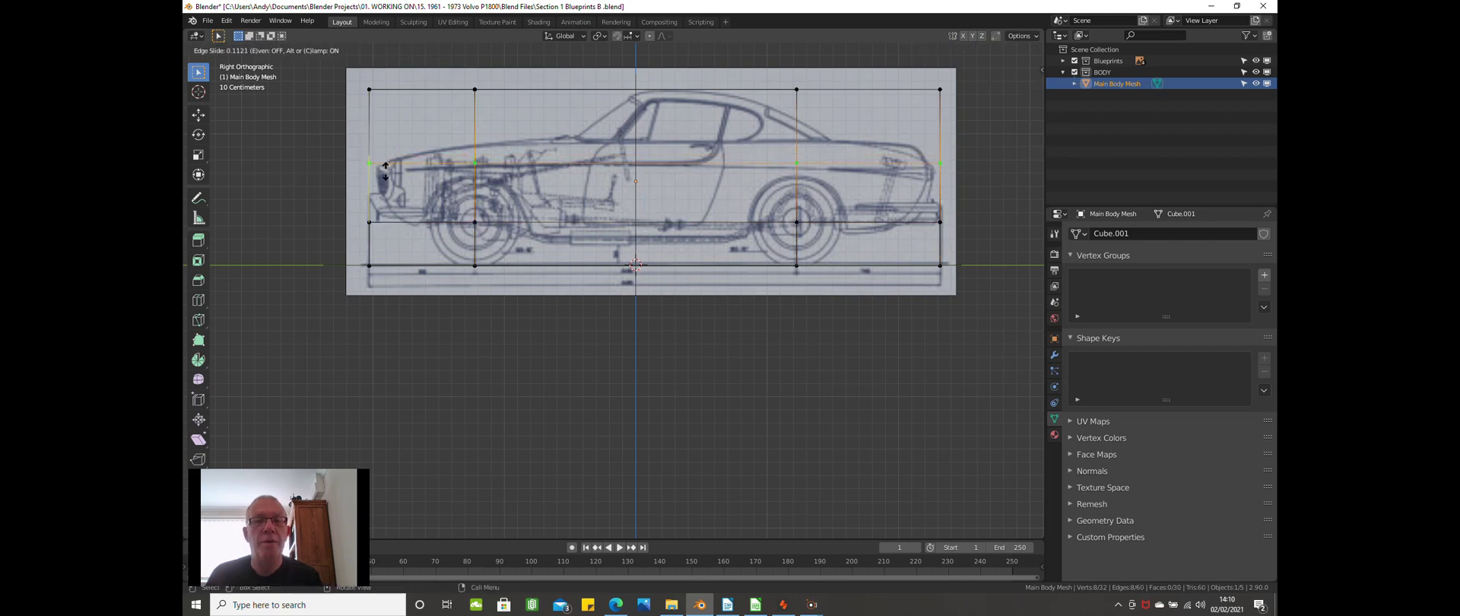
pyautogui.click(385, 171)
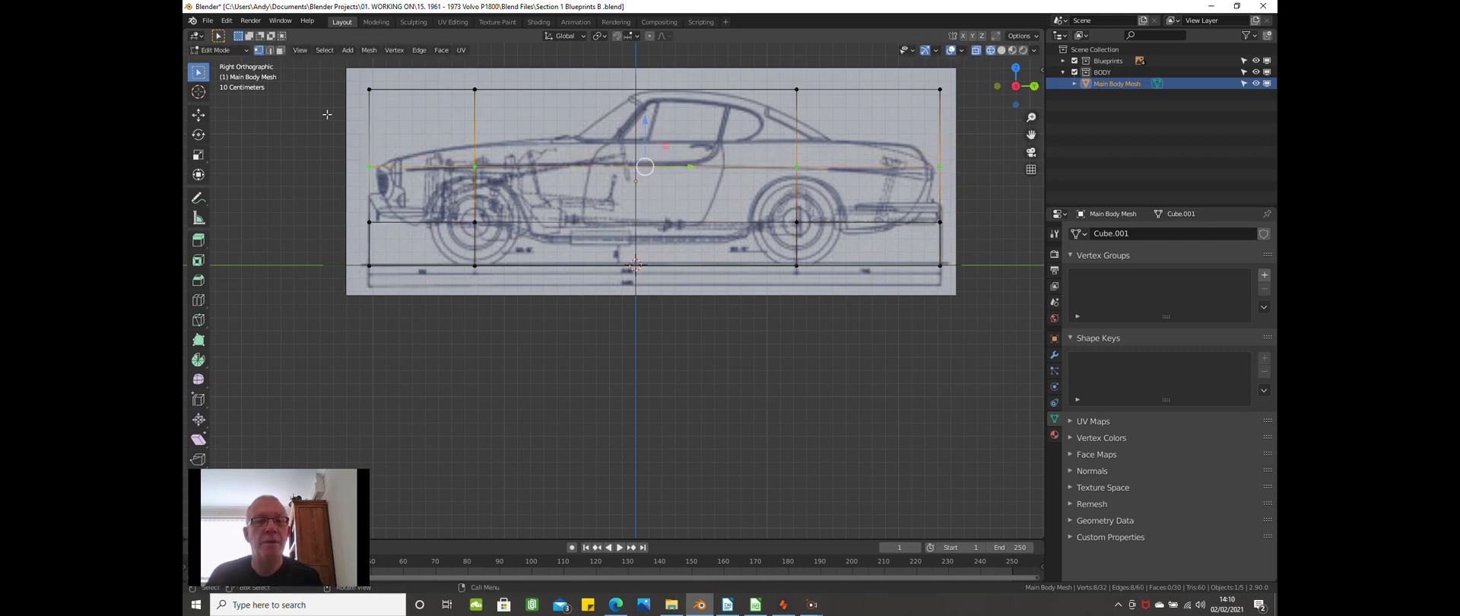
pyautogui.click(319, 169)
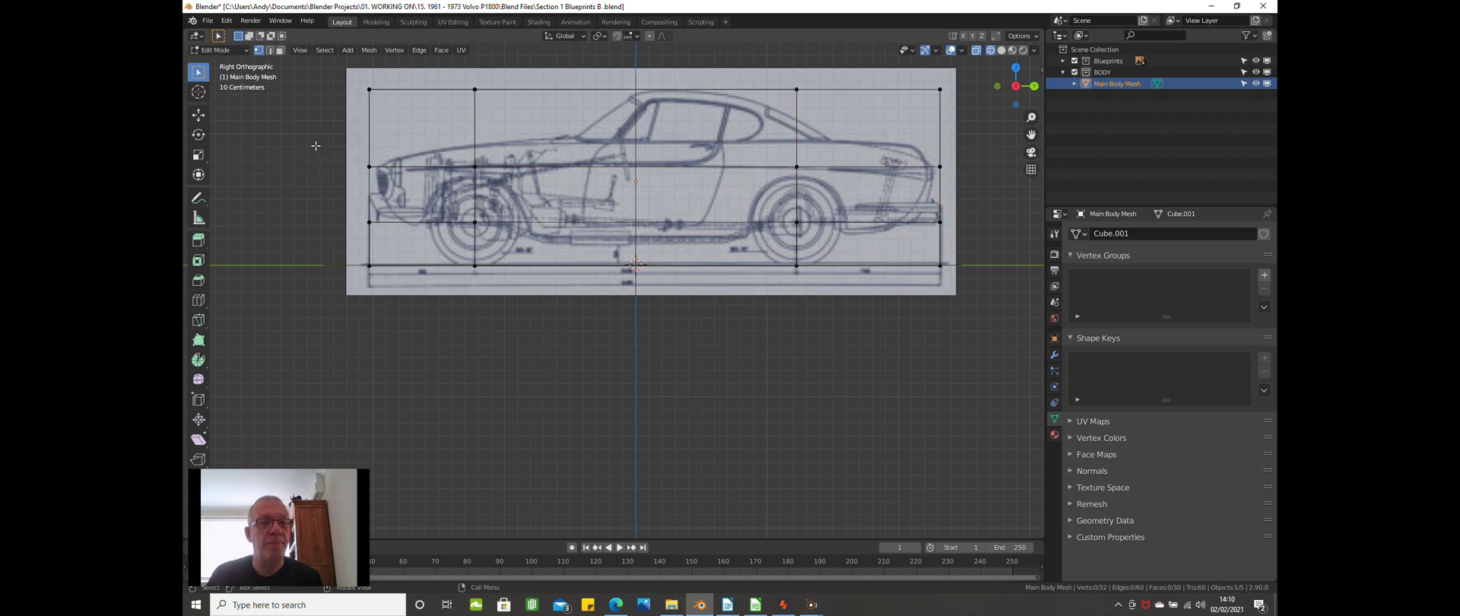
# Lower the front-end vertices of the upper loop cut slightly to meet the nose at the headlight.
pyautogui.press('b')
pyautogui.moveTo(334, 129); pyautogui.dragTo(392, 196)
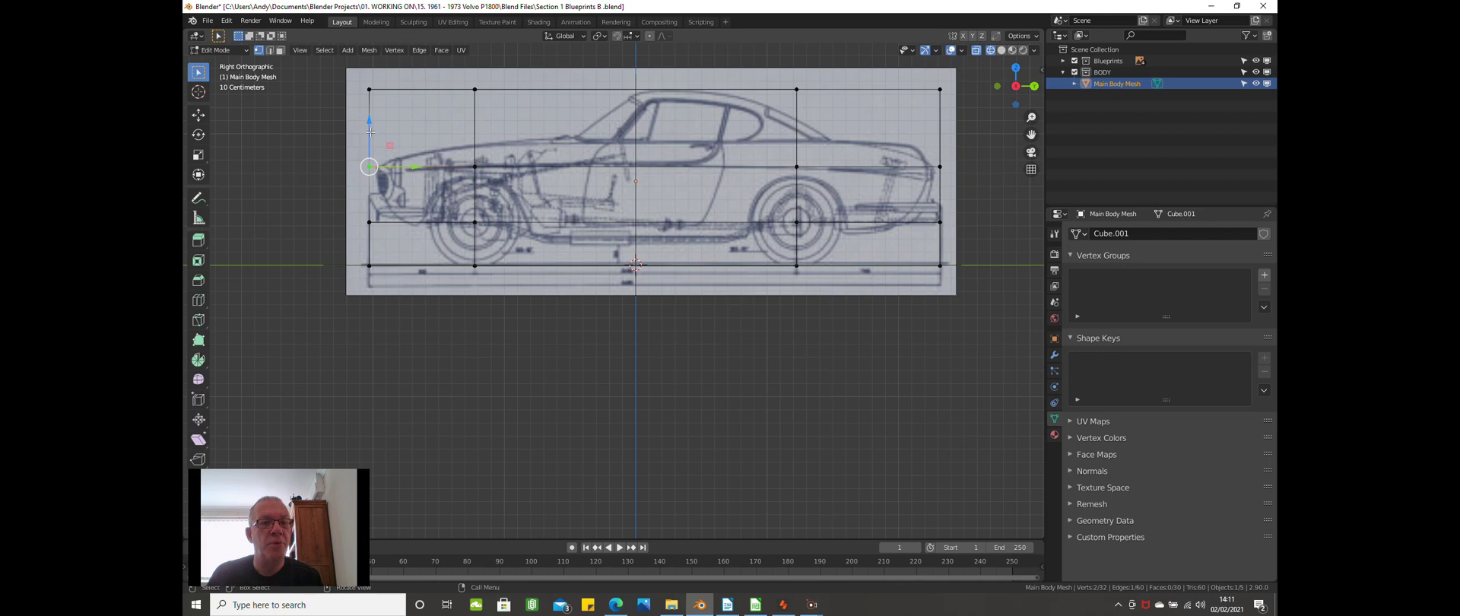
pyautogui.moveTo(370, 132); pyautogui.dragTo(370, 139)
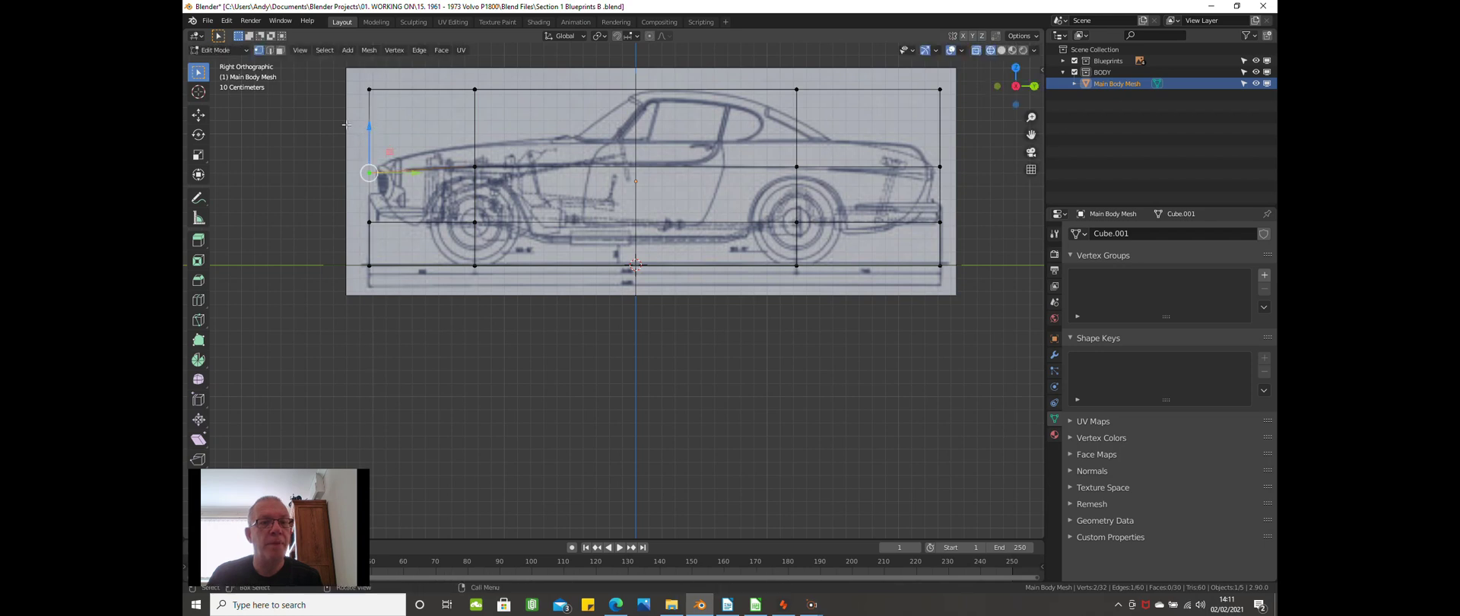
pyautogui.click(935, 50)
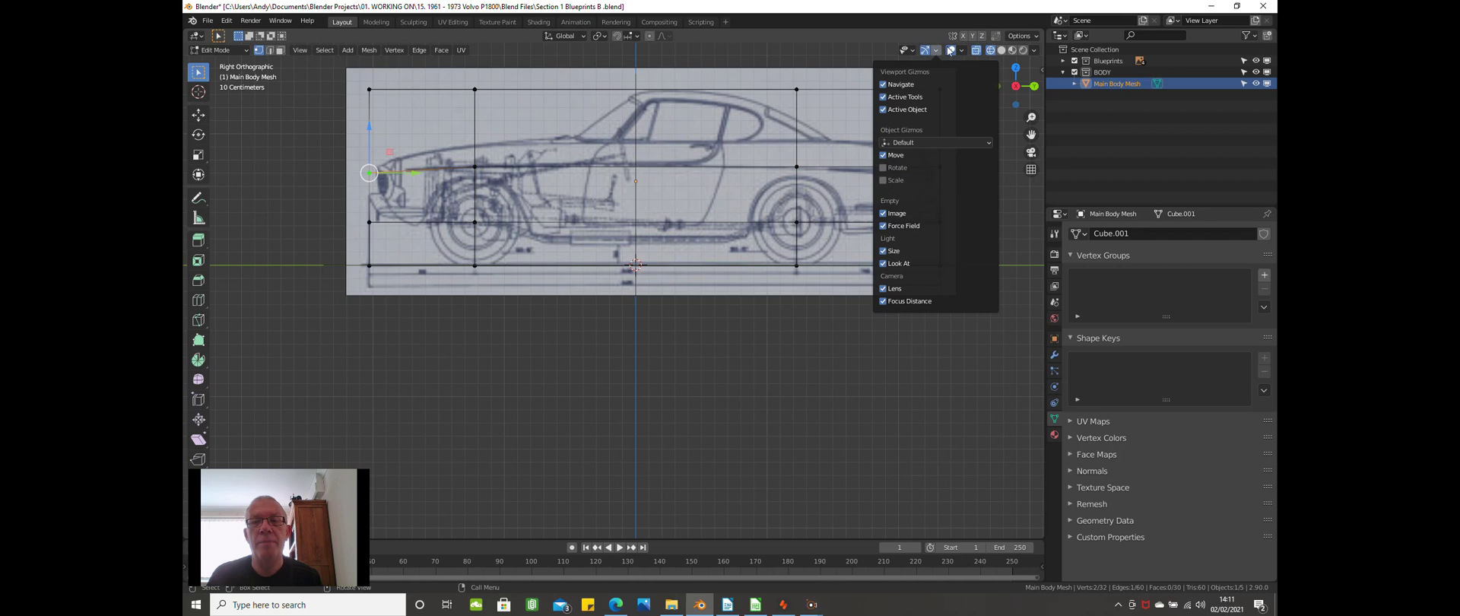
pyautogui.click(331, 93)
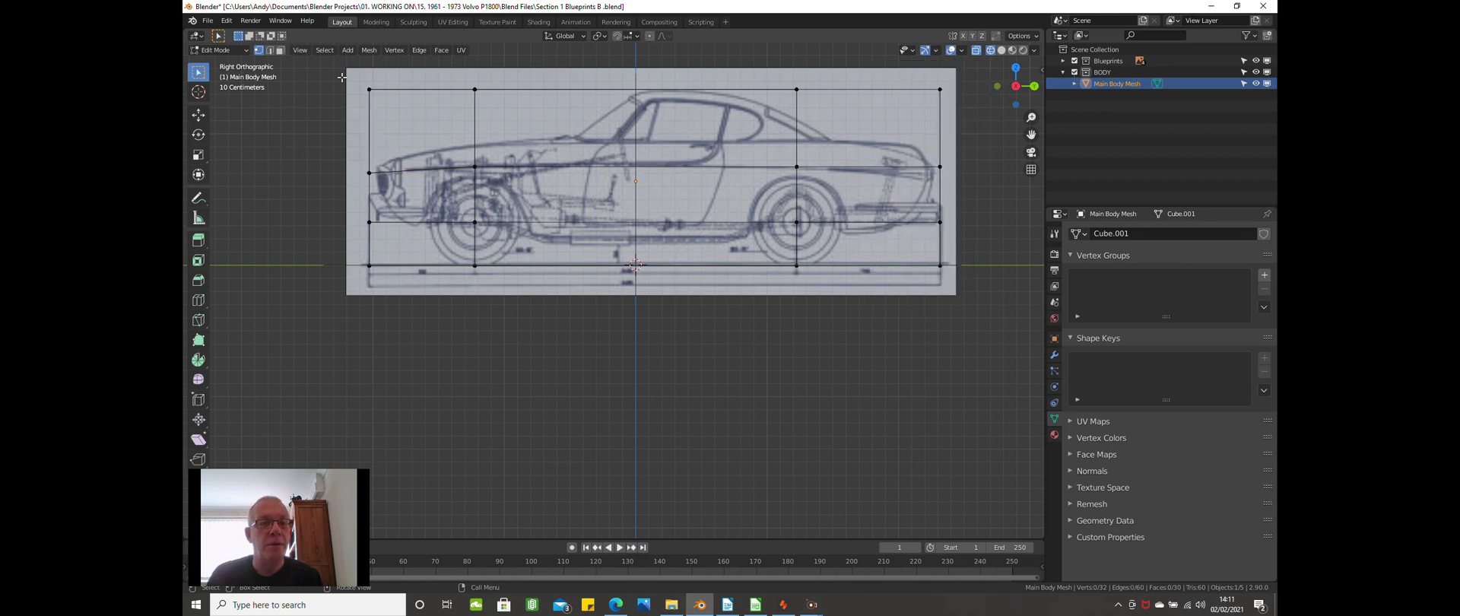
# Lower the mesh's top front corner vertices and shift them slightly rearward onto the leading edge of the bonnet.
pyautogui.press('b')
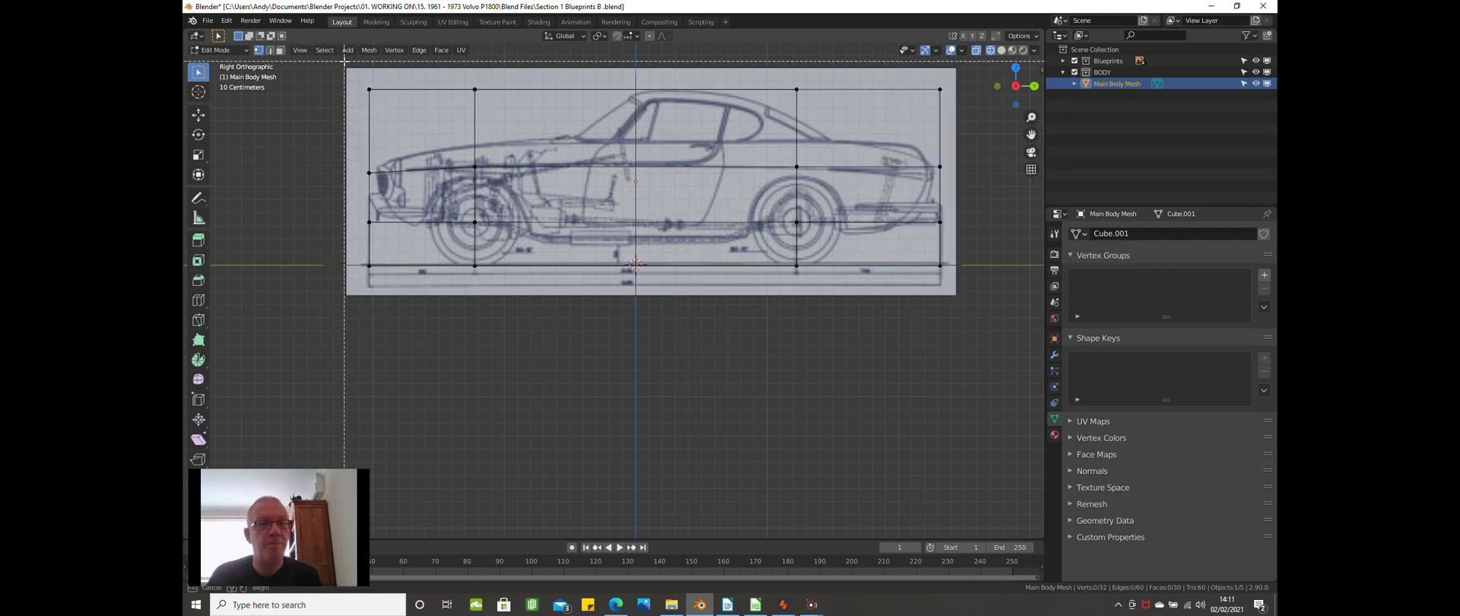
pyautogui.moveTo(344, 60); pyautogui.dragTo(403, 153)
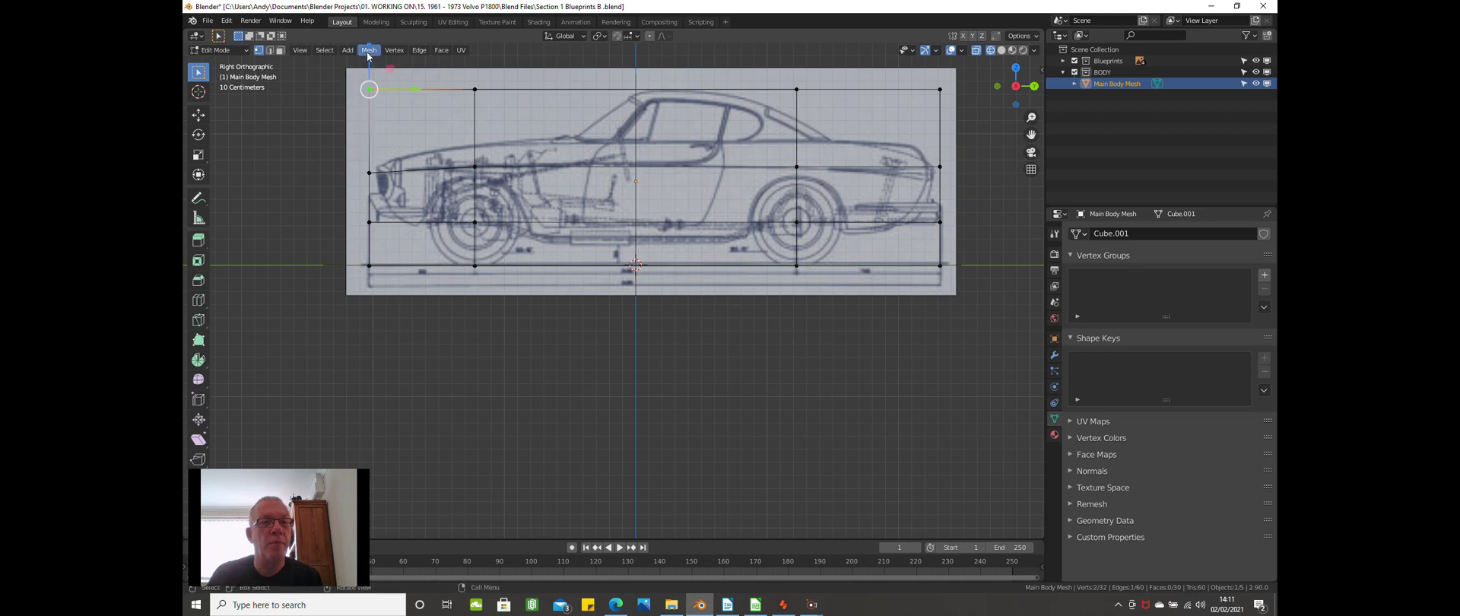
pyautogui.click(367, 52)
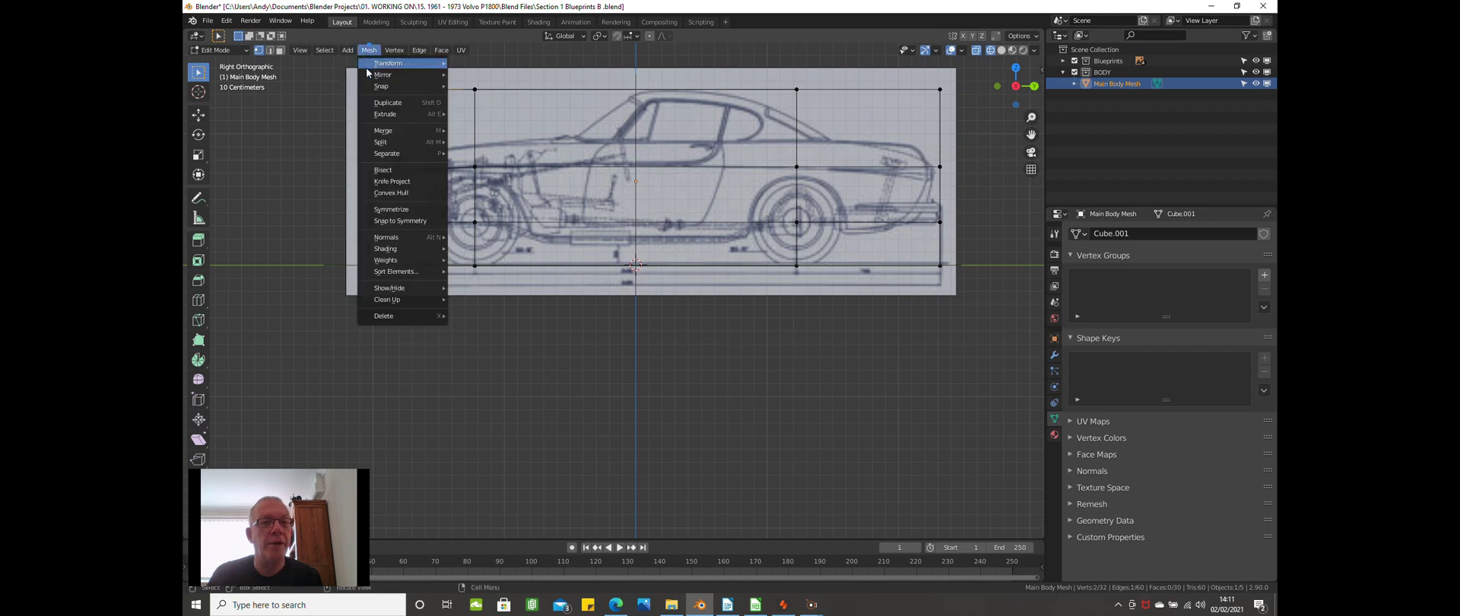
pyautogui.click(317, 120)
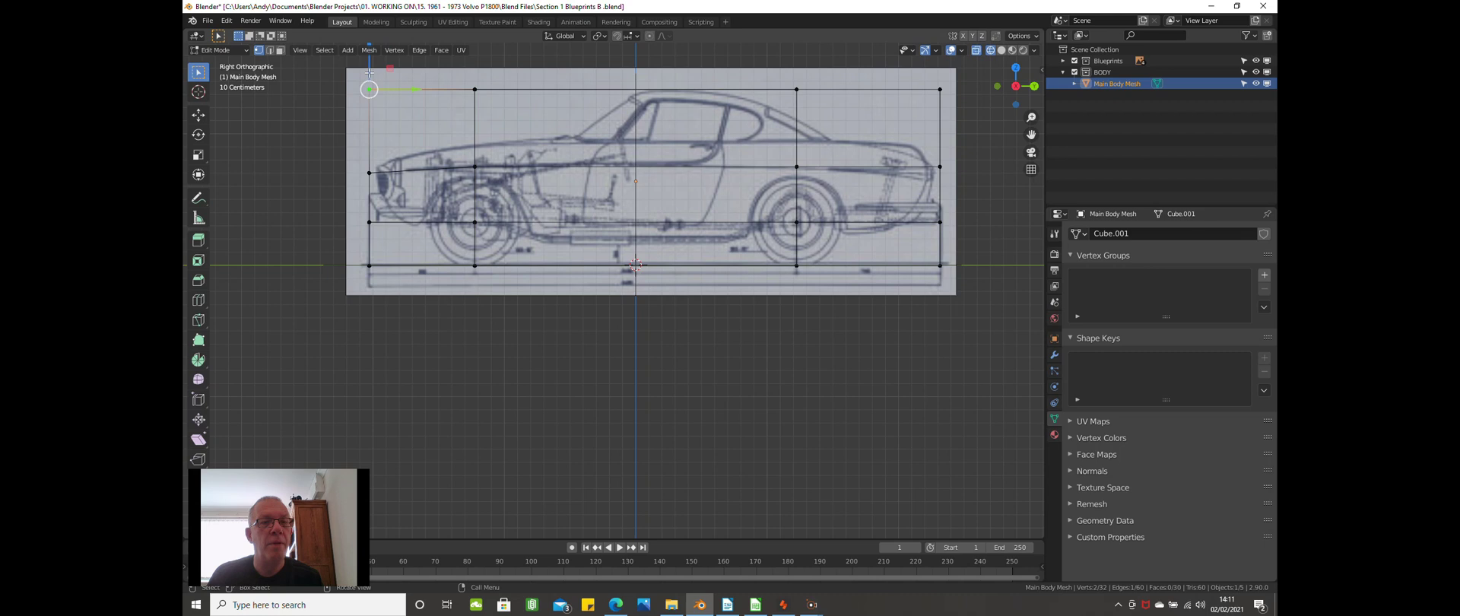
pyautogui.moveTo(370, 68); pyautogui.dragTo(418, 169)
pyautogui.click(342, 158)
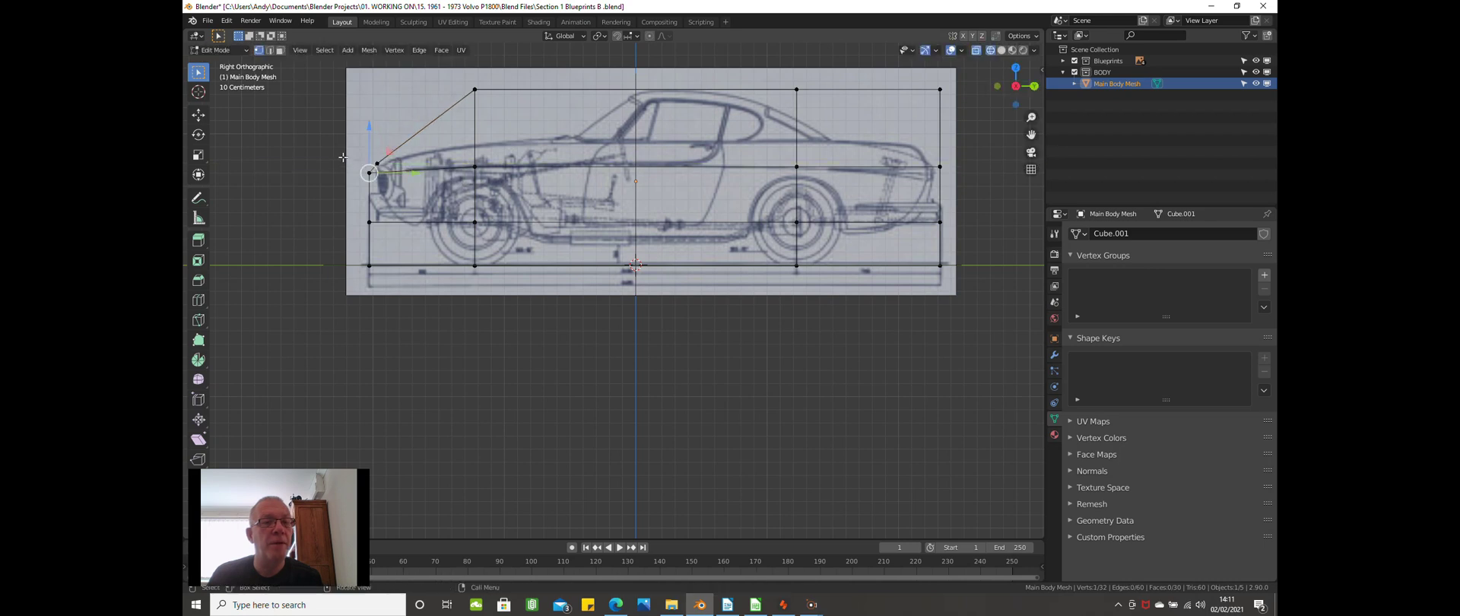
pyautogui.scroll(2, 343, 157)
pyautogui.click(345, 159)
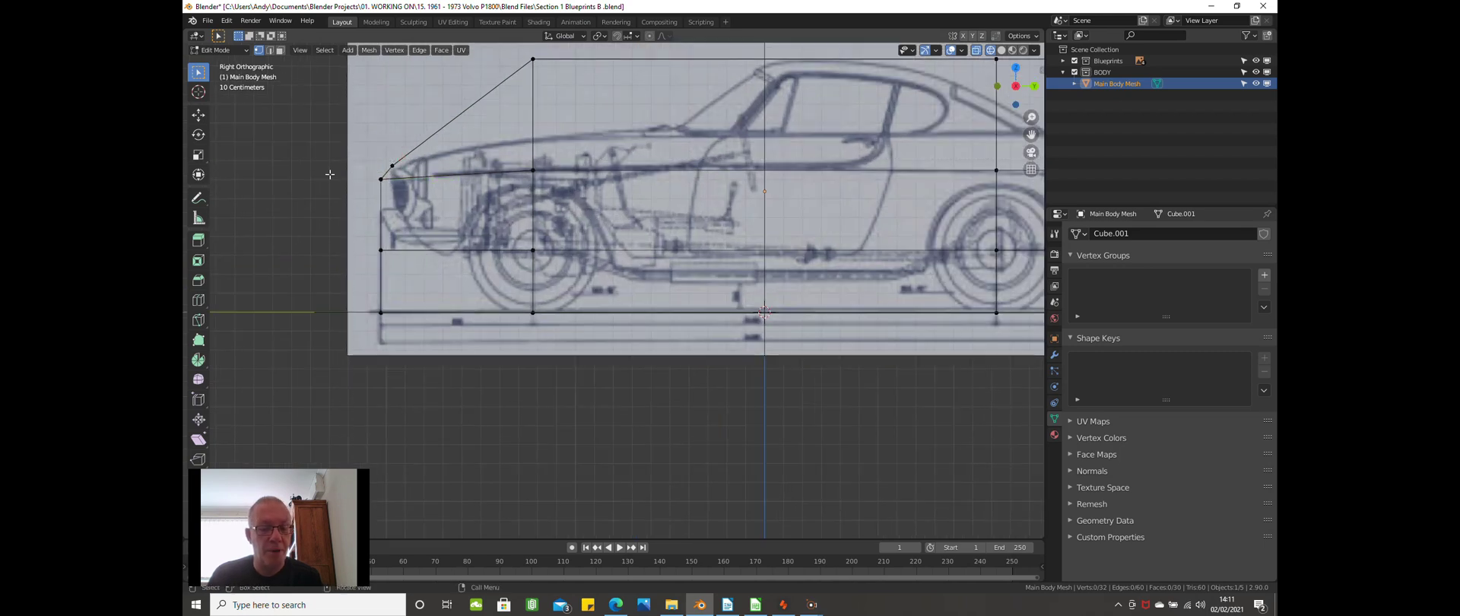
# Shift the headlight-level front vertices slightly rearward to follow the nose outline on the side blueprint.
pyautogui.moveTo(329, 174); pyautogui.dragTo(426, 181)
pyautogui.scroll(1, 359, 202)
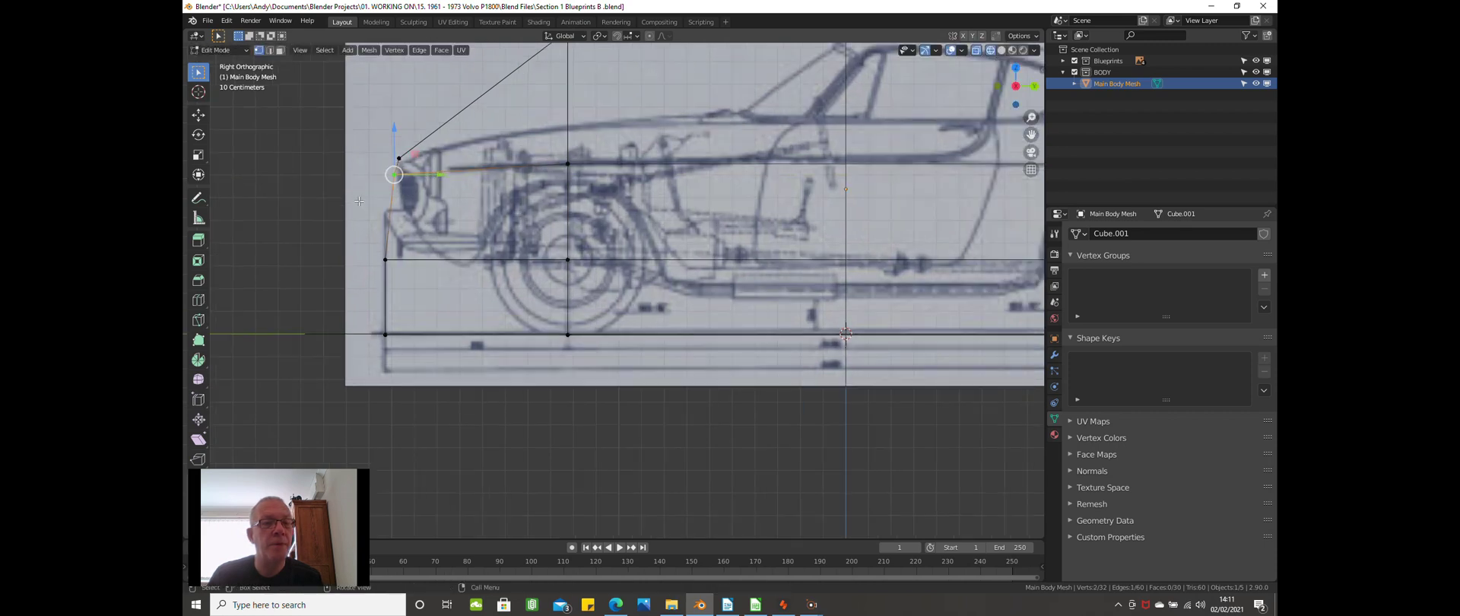
pyautogui.scroll(-3, 358, 202)
pyautogui.scroll(2, 334, 237)
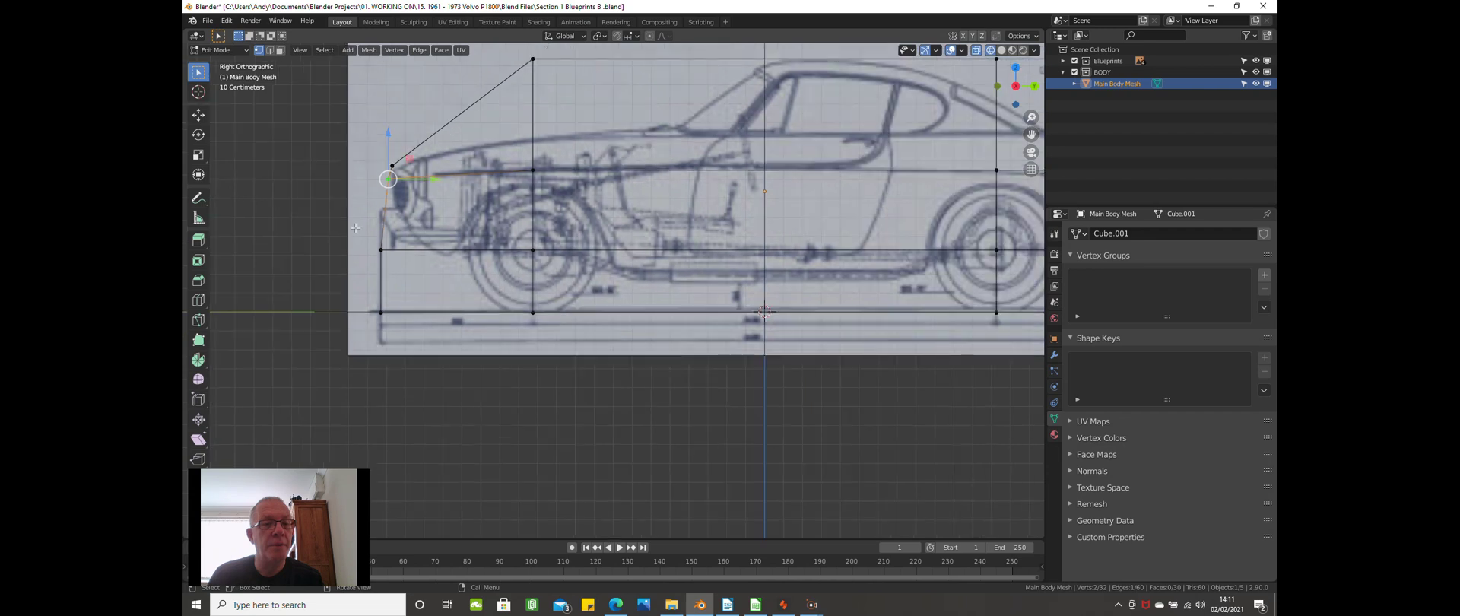
# Raise the lower loop cut's front-end vertices about 0.21 m to the foremost point of the nose on the side blueprint.
pyautogui.hotkey('alt', 'a')
pyautogui.press('b')
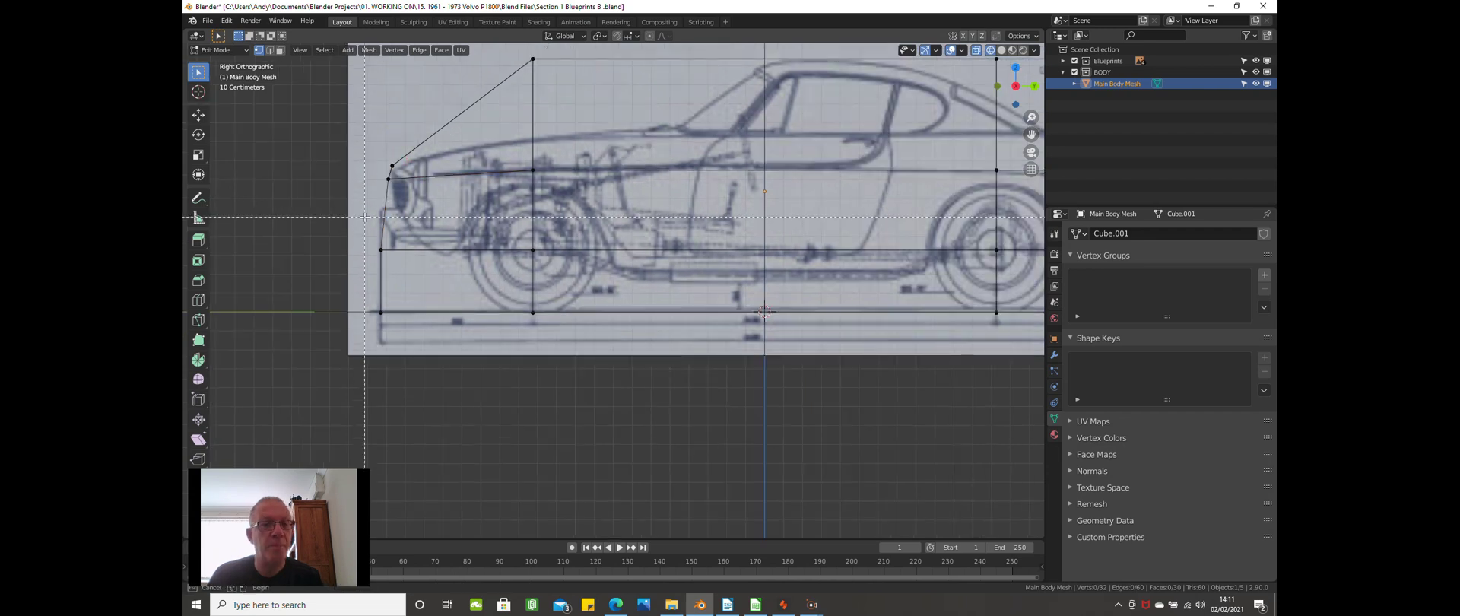
pyautogui.moveTo(365, 217); pyautogui.dragTo(395, 255)
pyautogui.press('g')
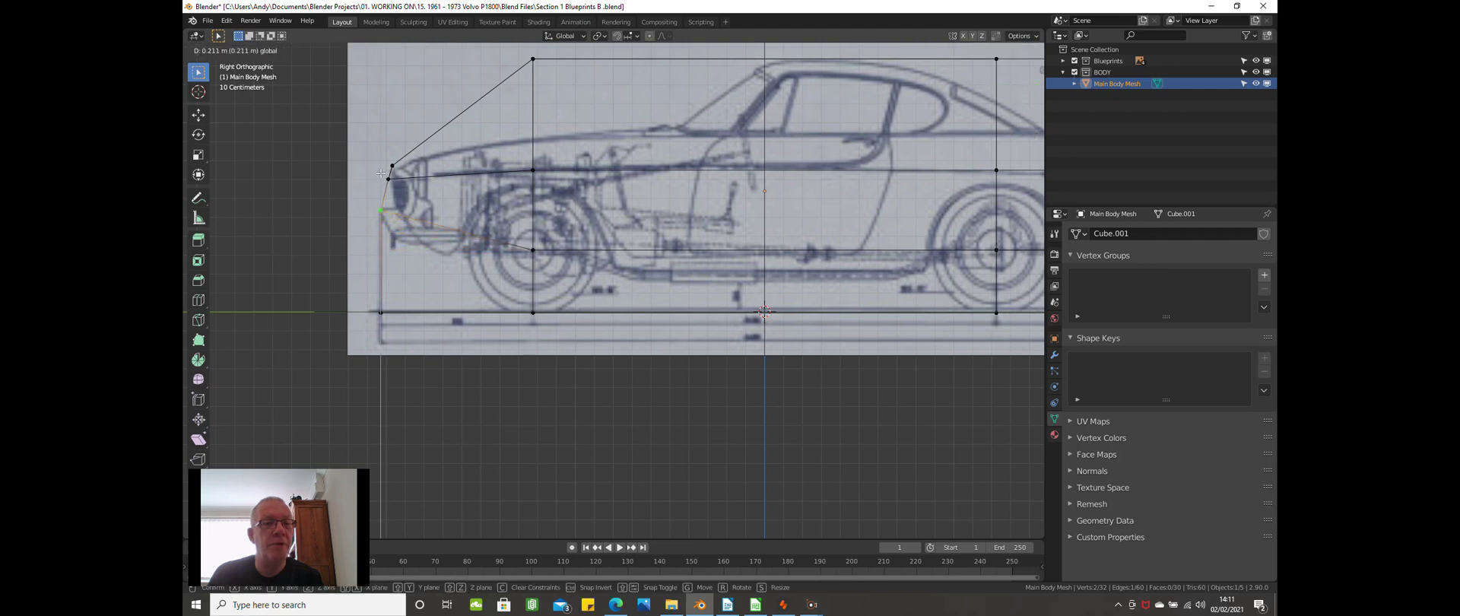
pyautogui.click(380, 173)
pyautogui.scroll(2, 365, 243)
pyautogui.scroll(-2, 364, 251)
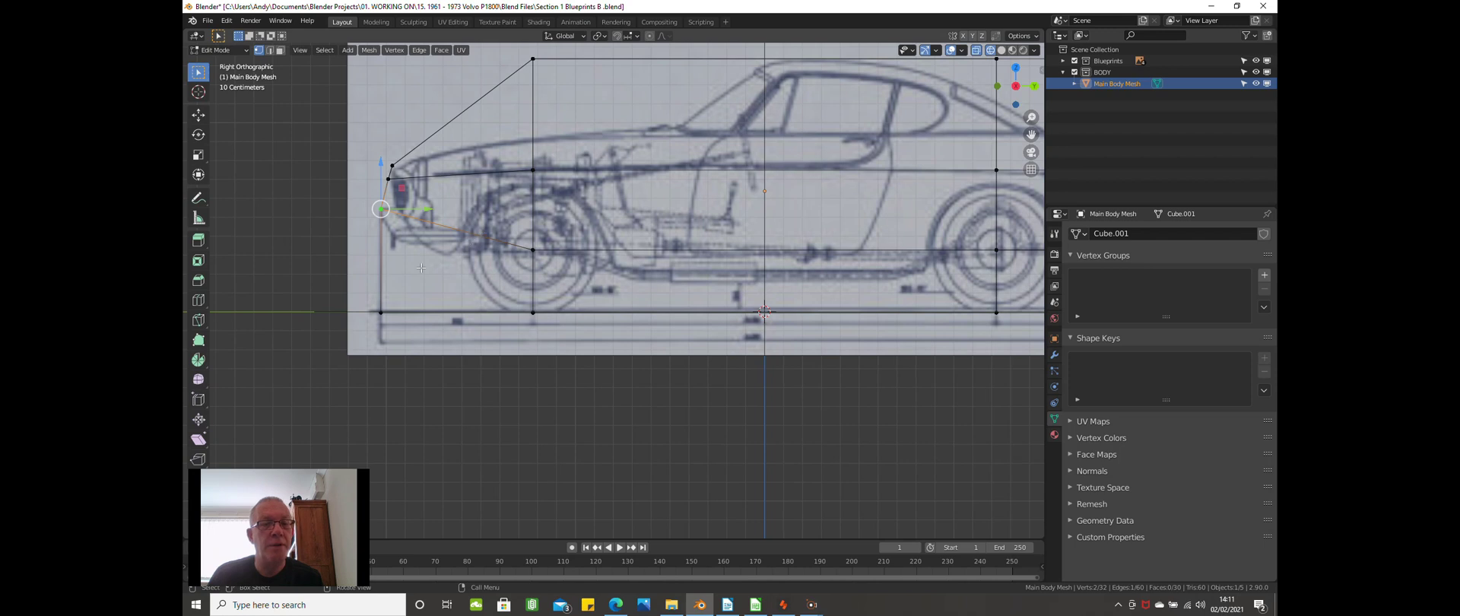
# Raise the mesh's bottom front corner vertices vertically by about 0.4 m to the lower part of the front bumper.
pyautogui.click(368, 289)
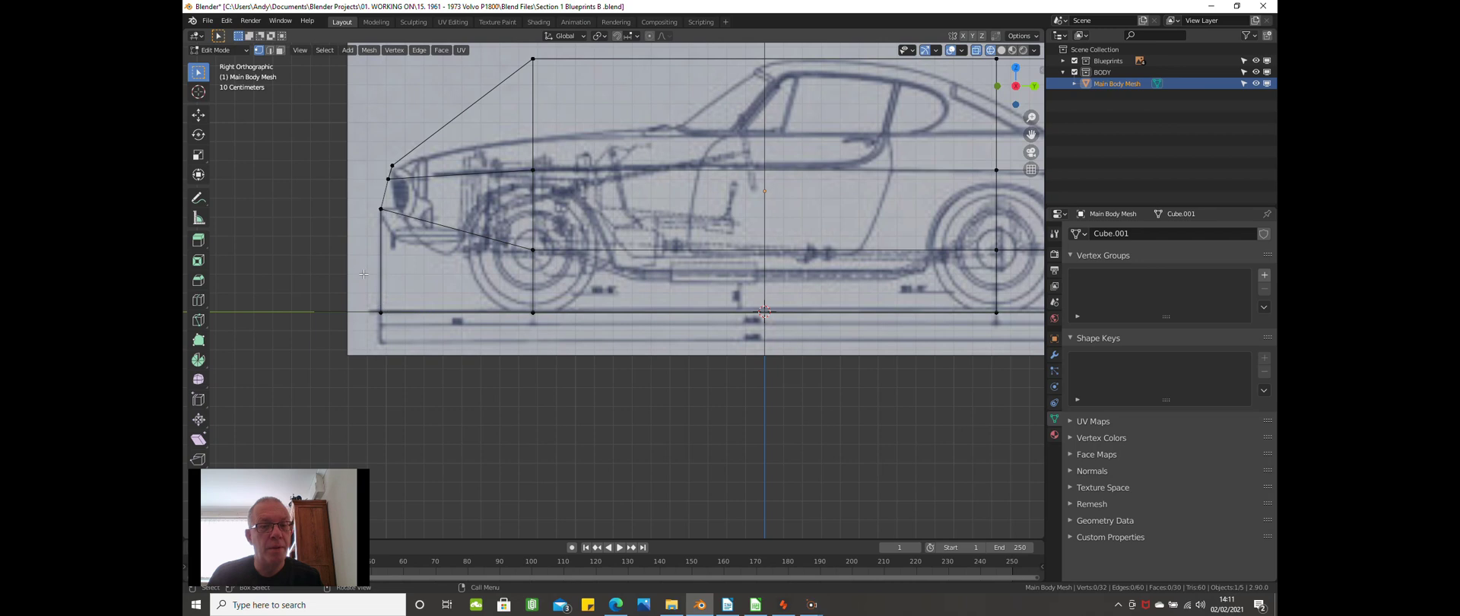
pyautogui.moveTo(363, 274); pyautogui.dragTo(397, 324)
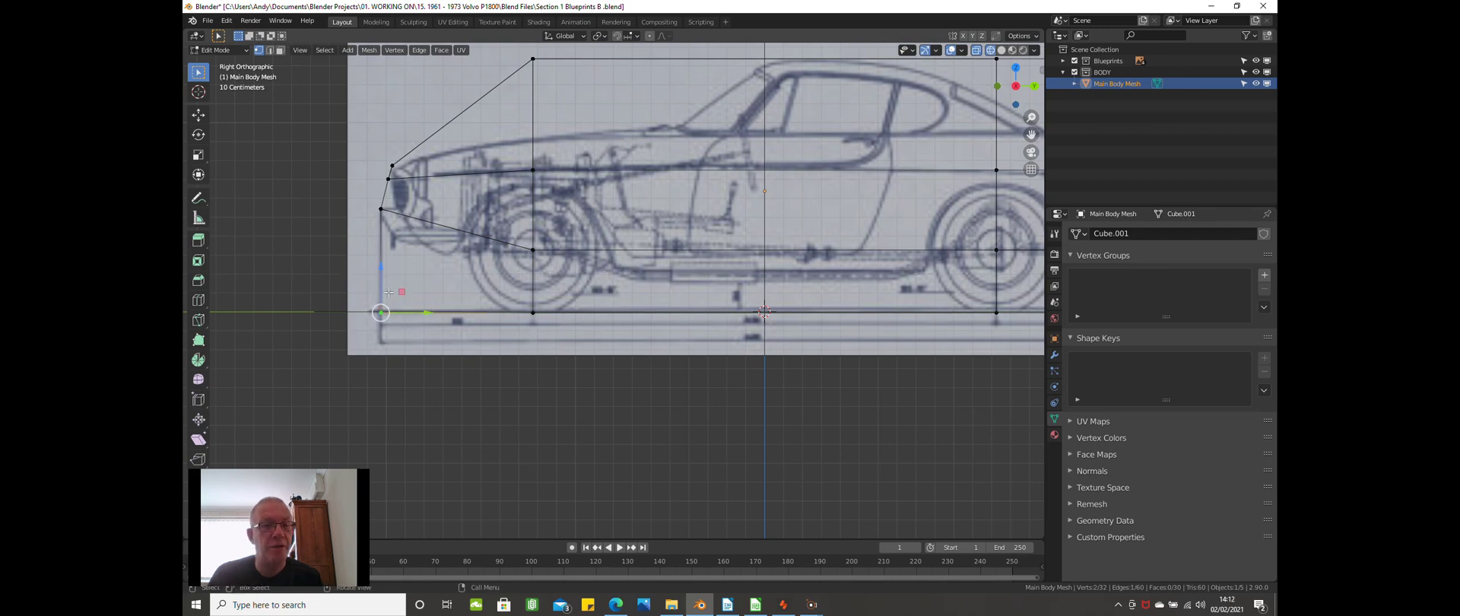
pyautogui.press('g')
pyautogui.press('z')
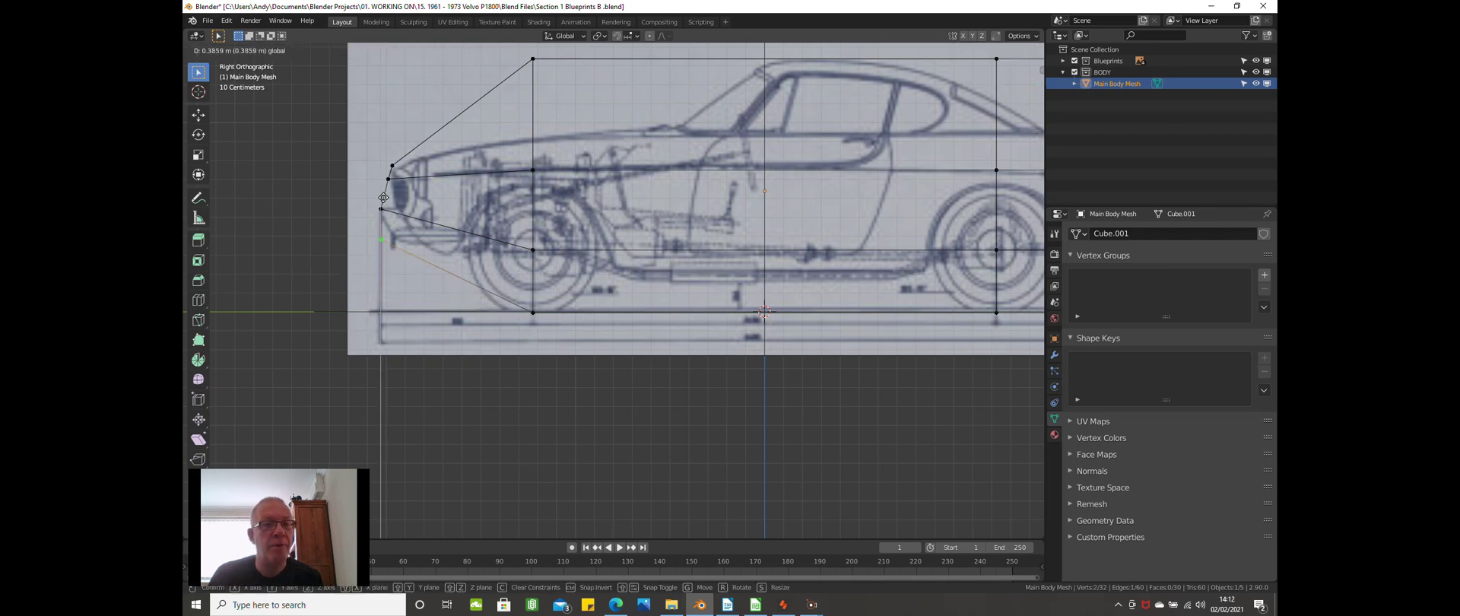
pyautogui.click(383, 197)
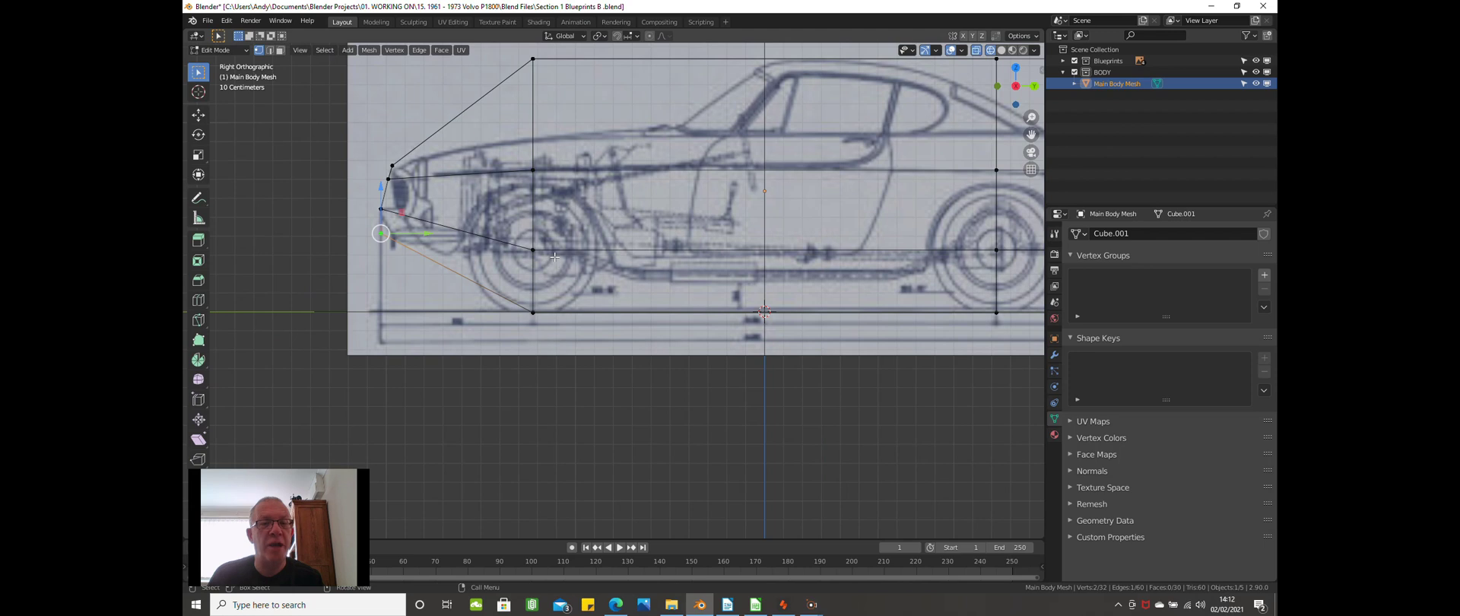
# Lower the top vertices above the front wheel's centre onto the bonnet line of the side blueprint.
pyautogui.scroll(-2, 554, 257)
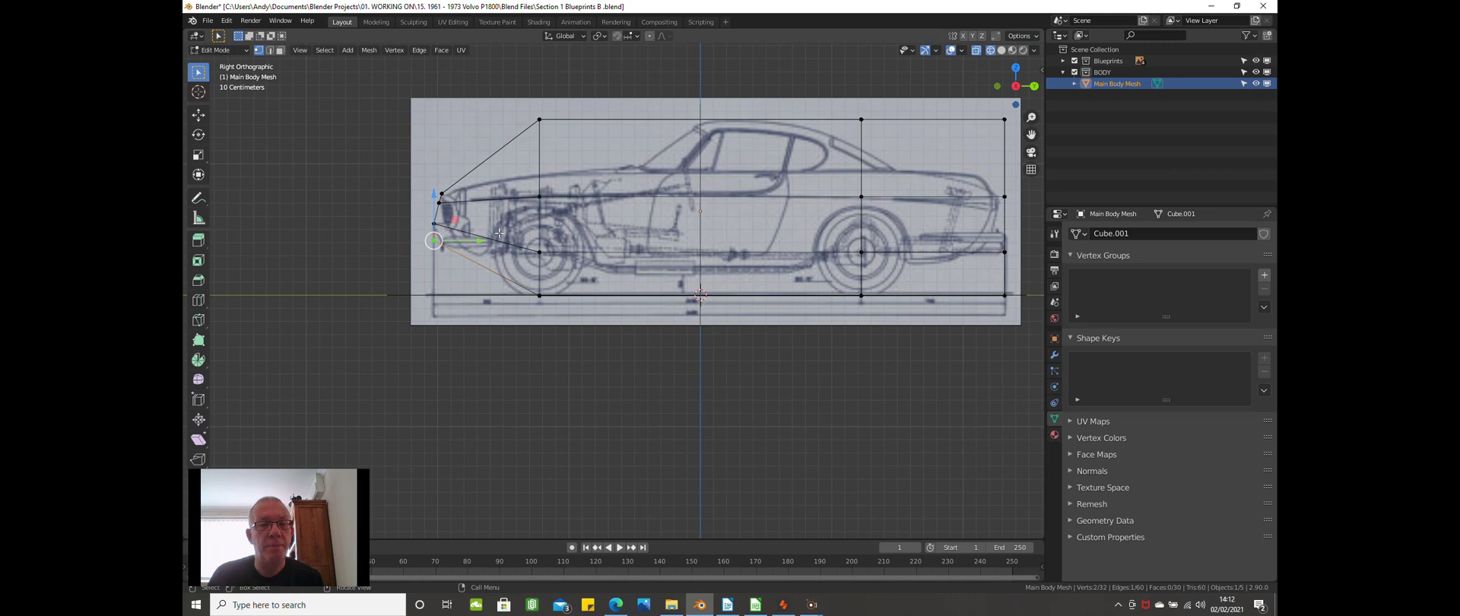
pyautogui.click(384, 218)
pyautogui.press('b')
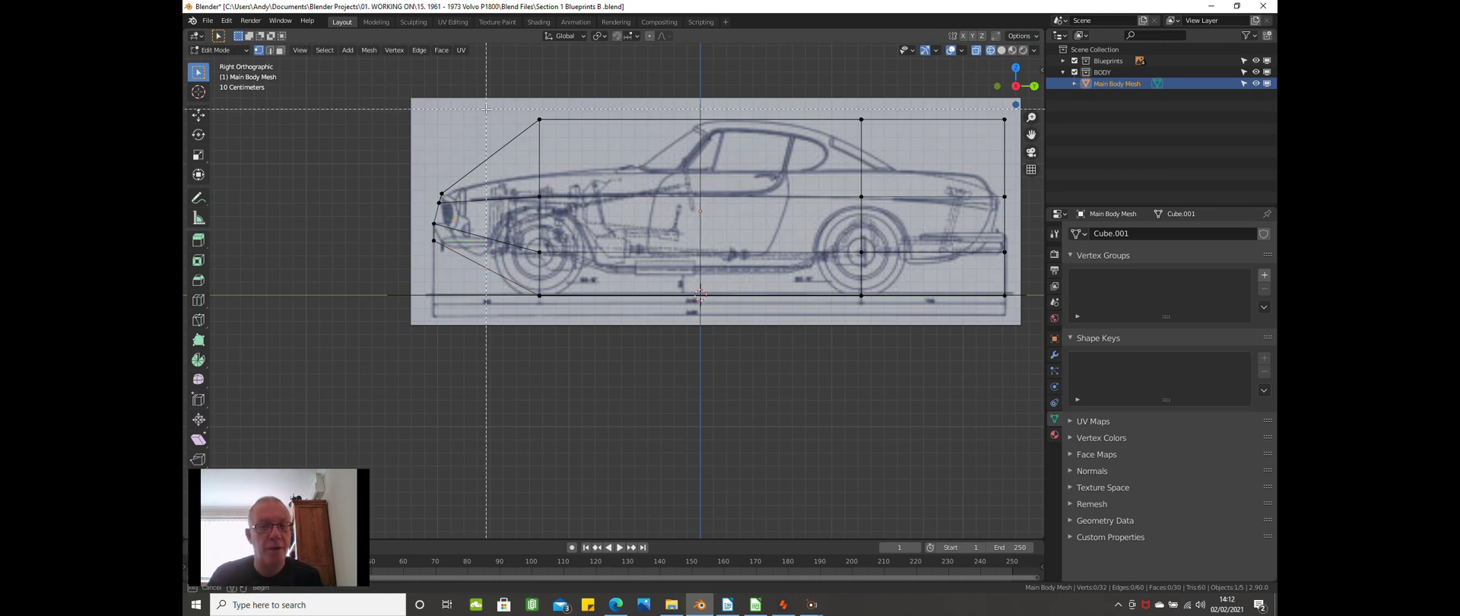
pyautogui.moveTo(562, 160); pyautogui.dragTo(533, 123)
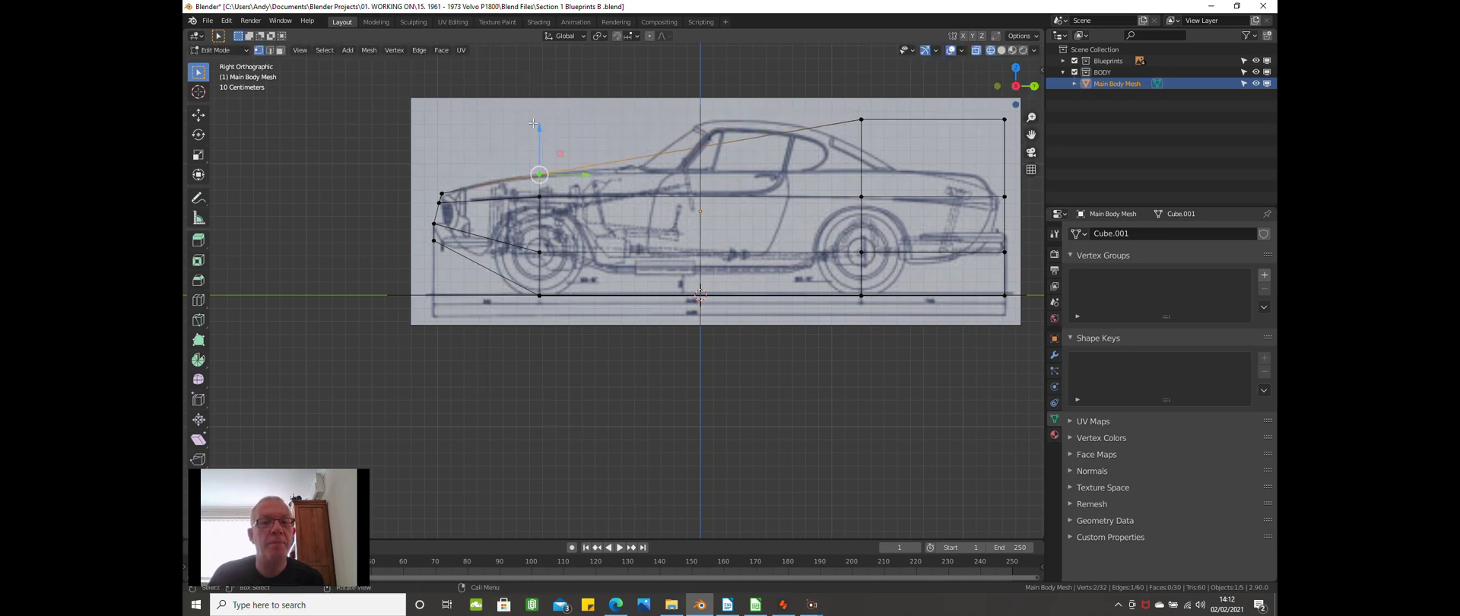
# Add a vertical loop cut between the wheels and slide it forward to the base of the windscreen.
pyautogui.scroll(2, 643, 112)
pyautogui.scroll(-1, 644, 137)
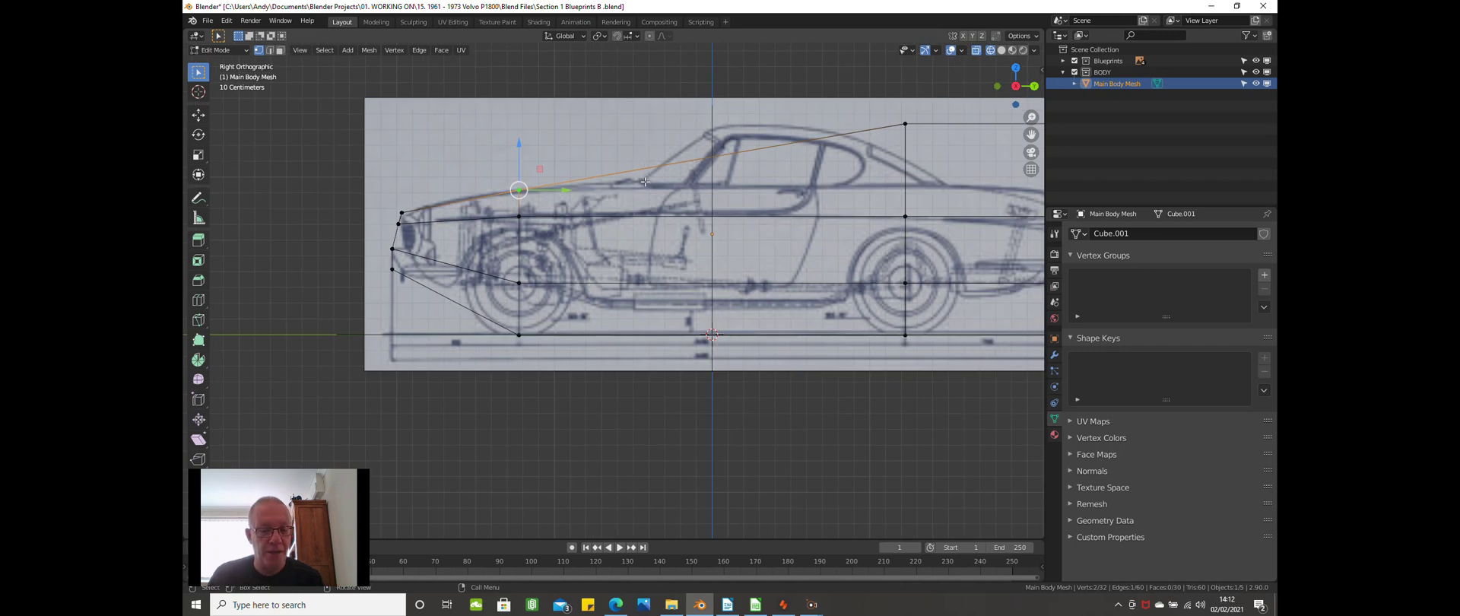
pyautogui.hotkey('ctrl', 'r')
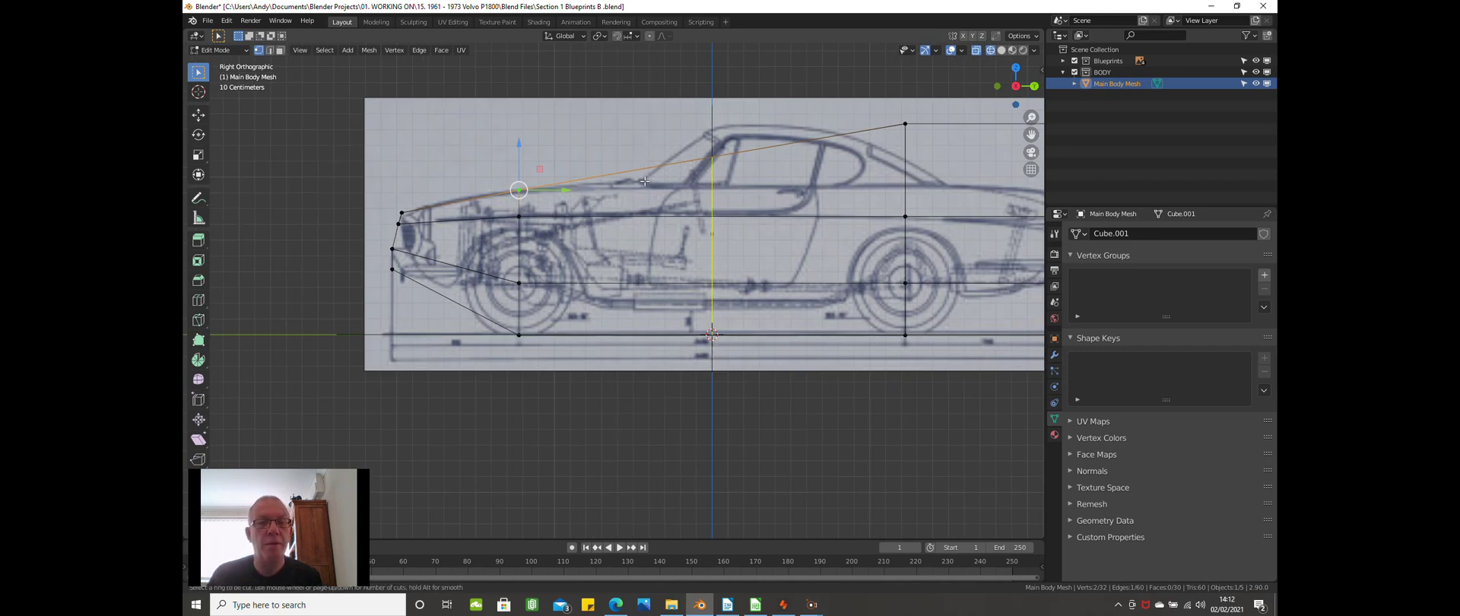
pyautogui.click(645, 182)
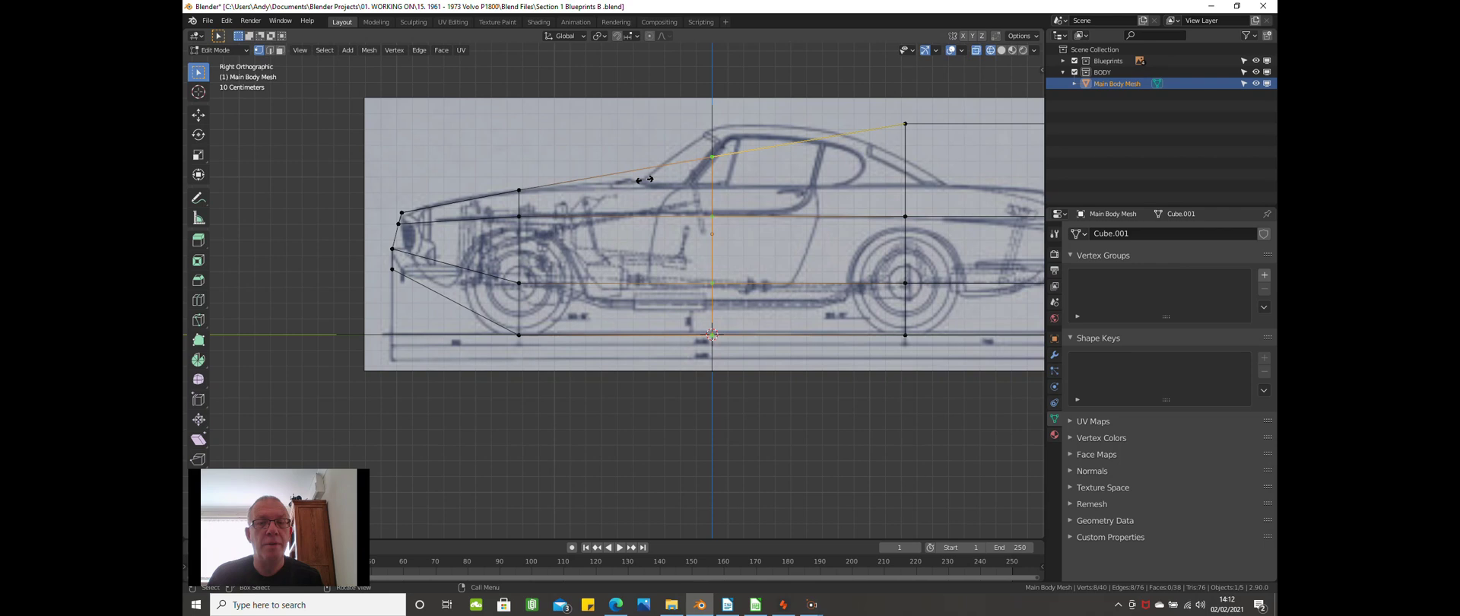
pyautogui.click(575, 179)
# Add two more vertical loop cuts, one at the front of the door window and one at the door's rear edge.
pyautogui.scroll(1, 675, 170)
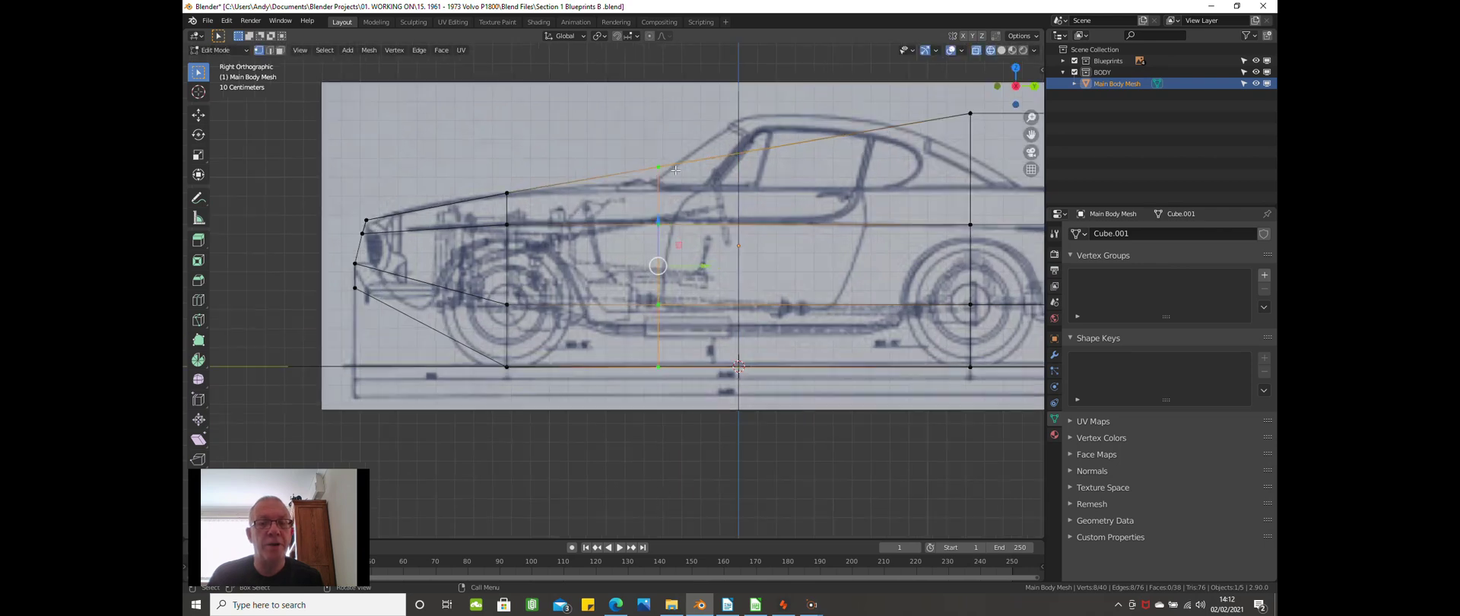
pyautogui.hotkey('ctrl', 'r')
pyautogui.click(735, 212)
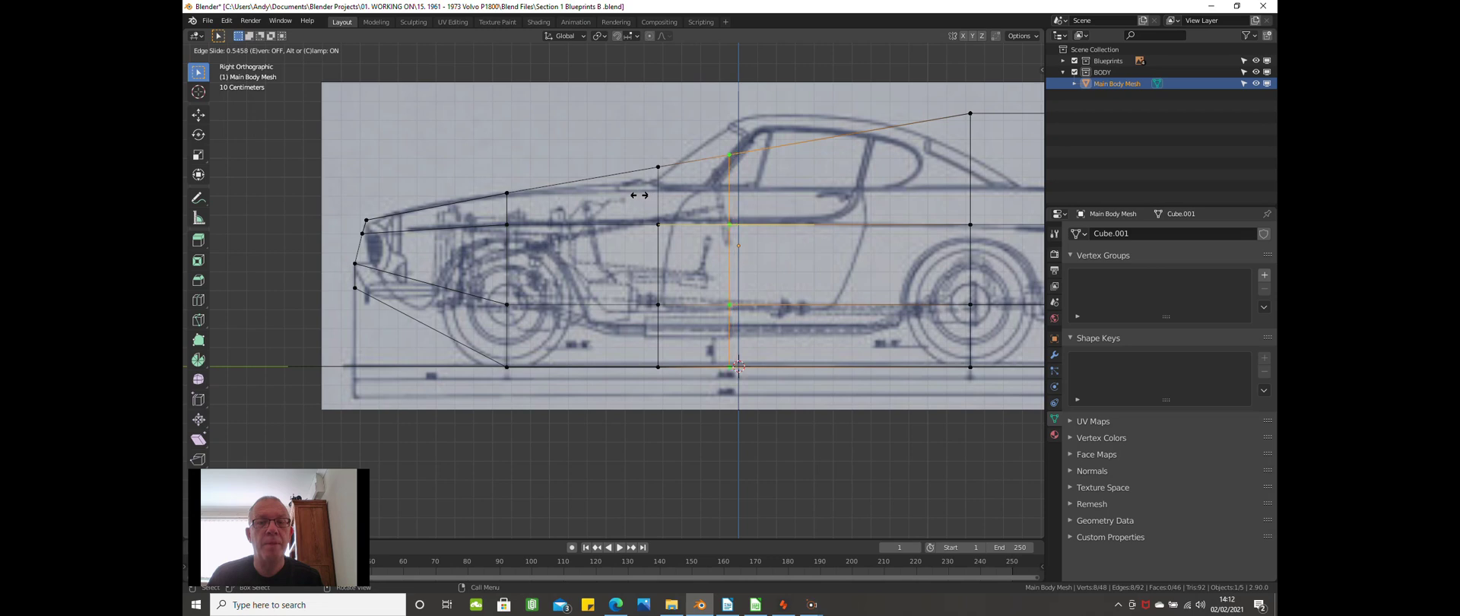
pyautogui.click(643, 195)
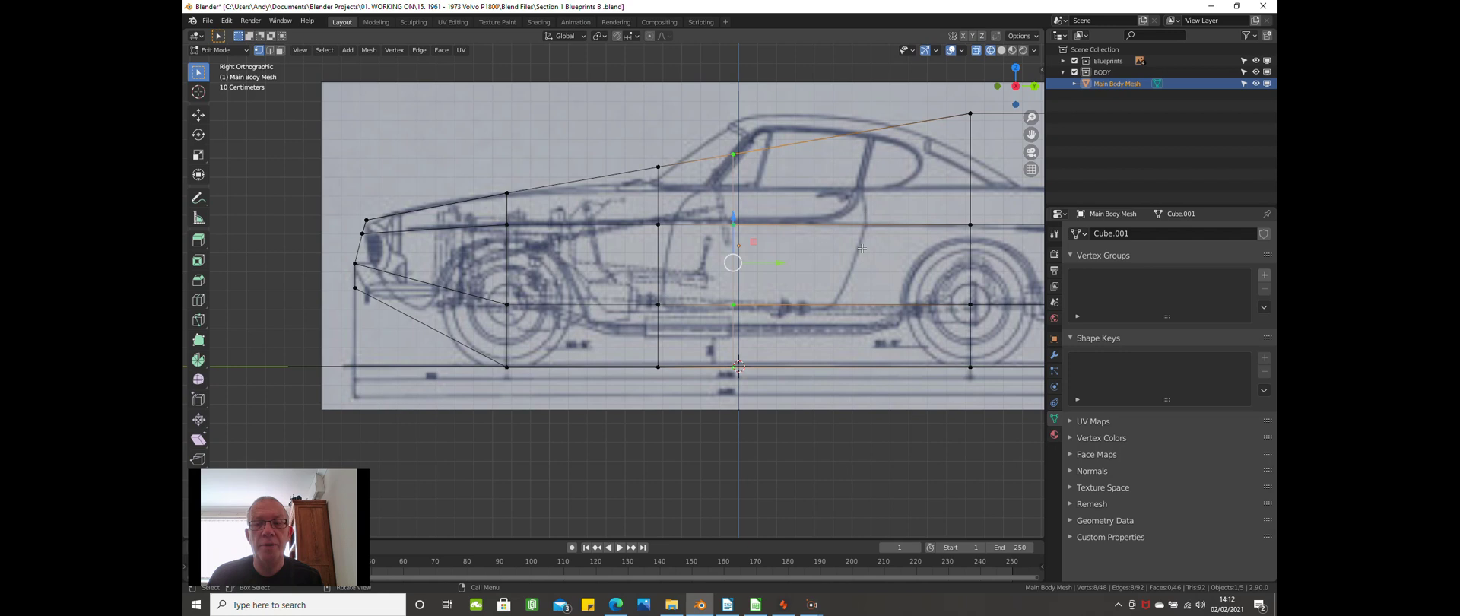
pyautogui.hotkey('ctrl', 'r')
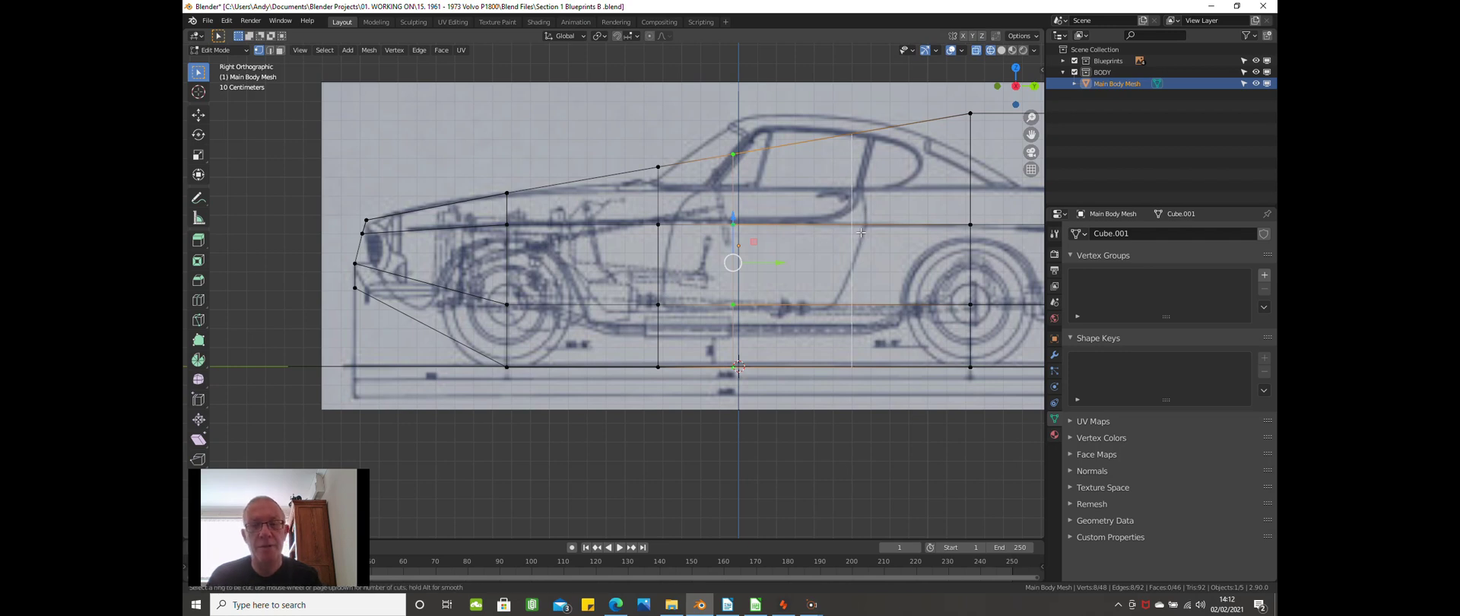
pyautogui.click(857, 230)
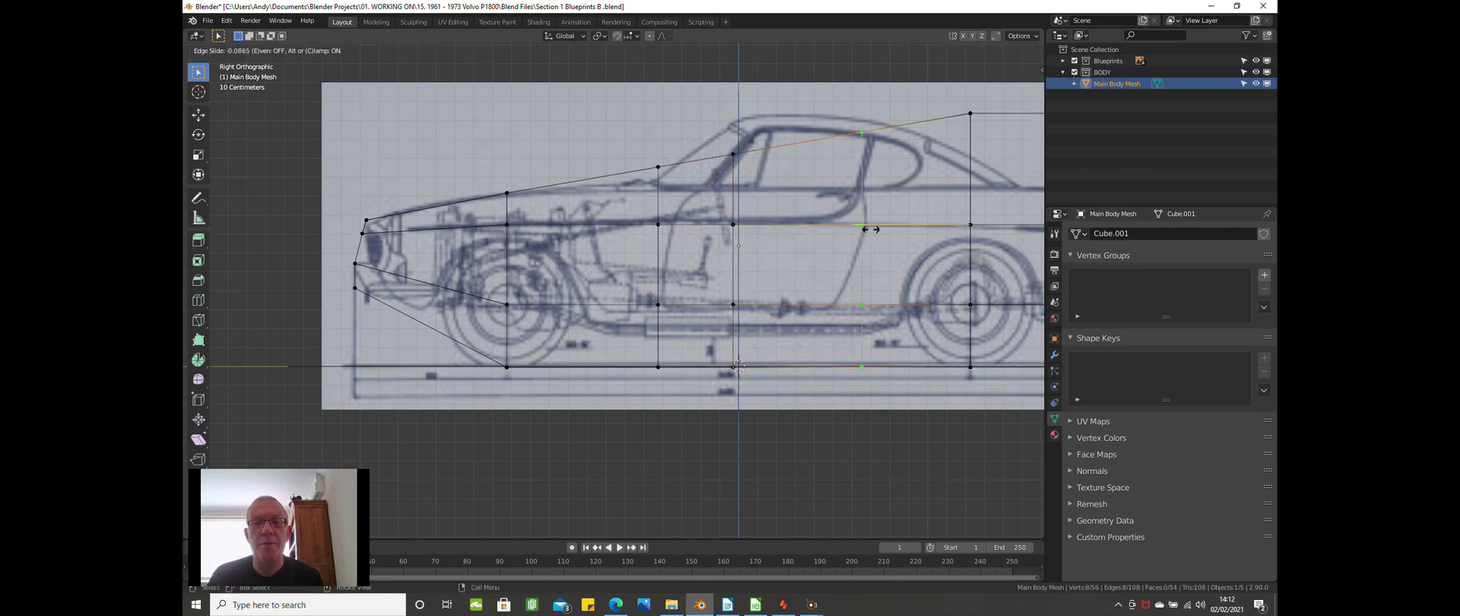
pyautogui.click(872, 228)
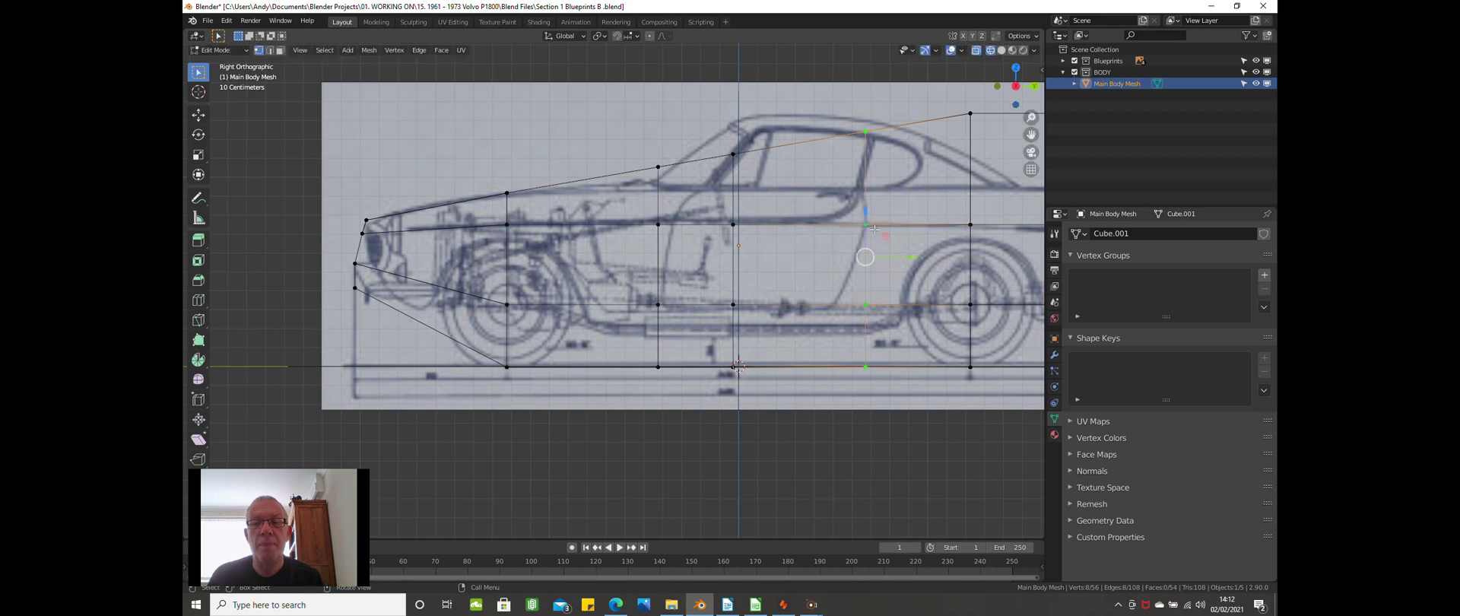
# Add a vertical loop cut just ahead of the rear wheel's centre, at the rear end of the rear side window.
pyautogui.scroll(-1, 872, 223)
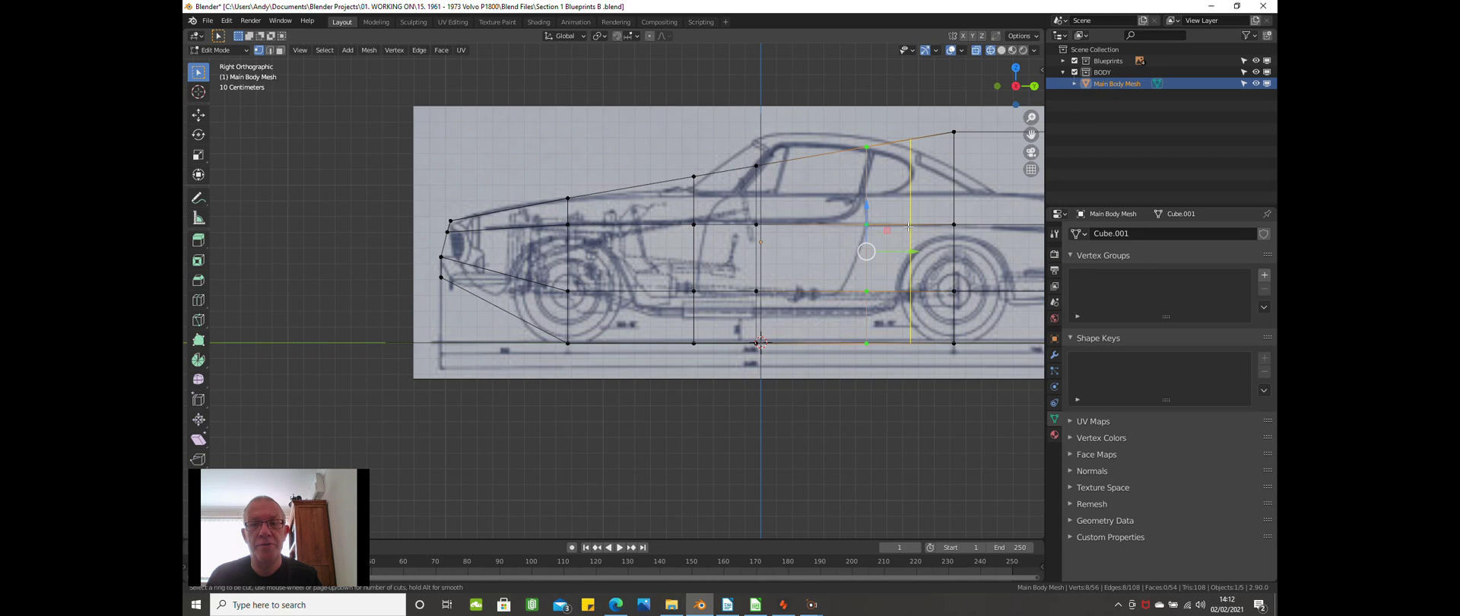
pyautogui.hotkey('ctrl', 'r')
pyautogui.click(907, 225)
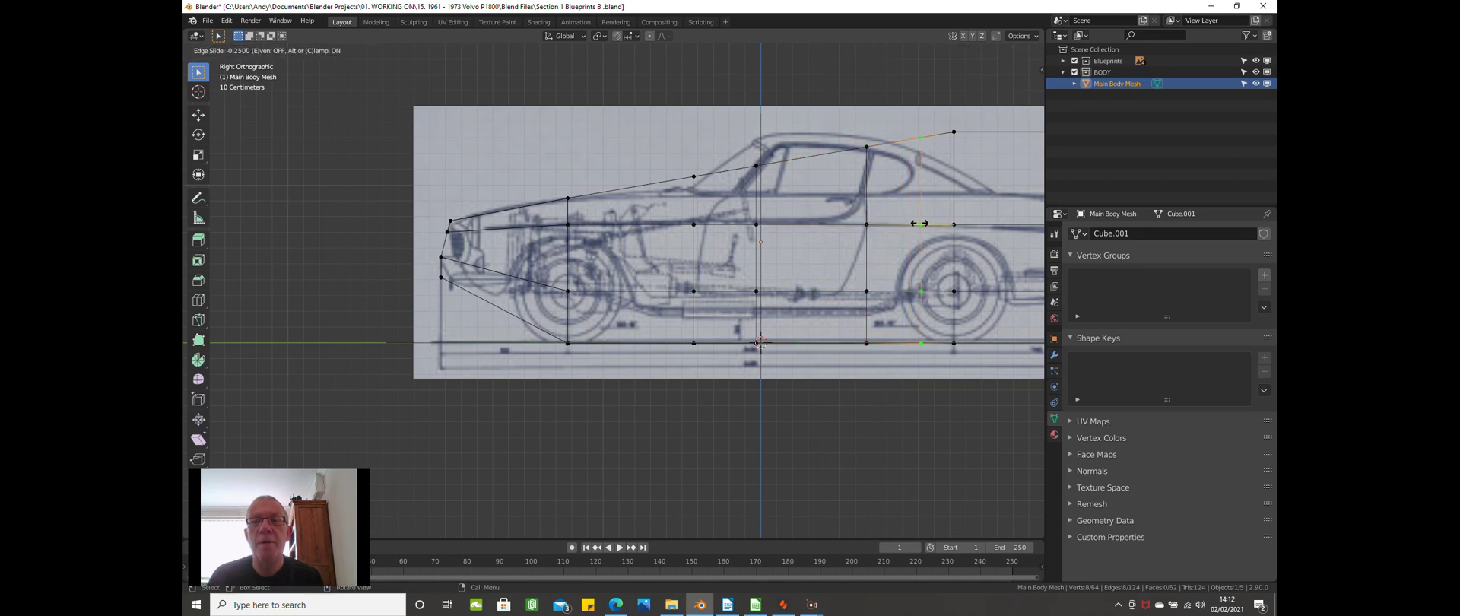
pyautogui.click(919, 224)
# Add a vertical loop cut behind the rear wheel's centre, where the sloping rear roofline meets the boot deck.
pyautogui.scroll(-2, 882, 216)
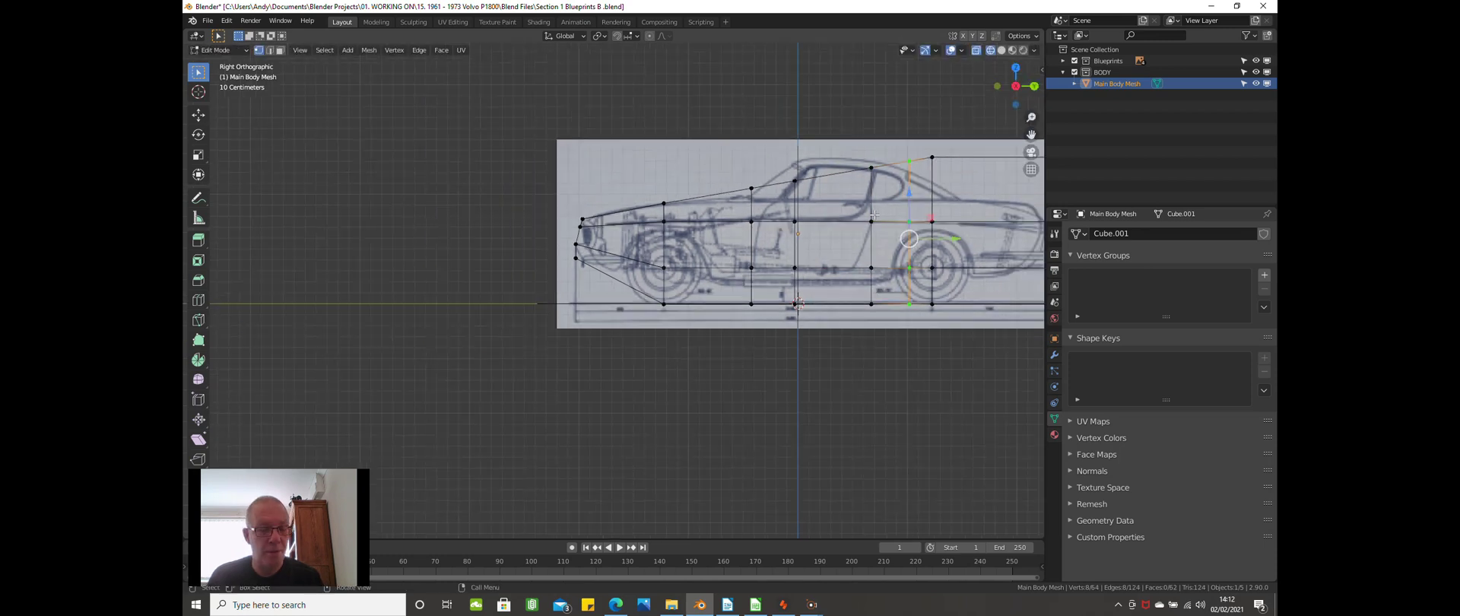
pyautogui.keyDown('shift'); pyautogui.moveTo(855, 216); pyautogui.dragTo(737, 221, button='middle'); pyautogui.keyUp('shift')
pyautogui.scroll(2, 812, 223)
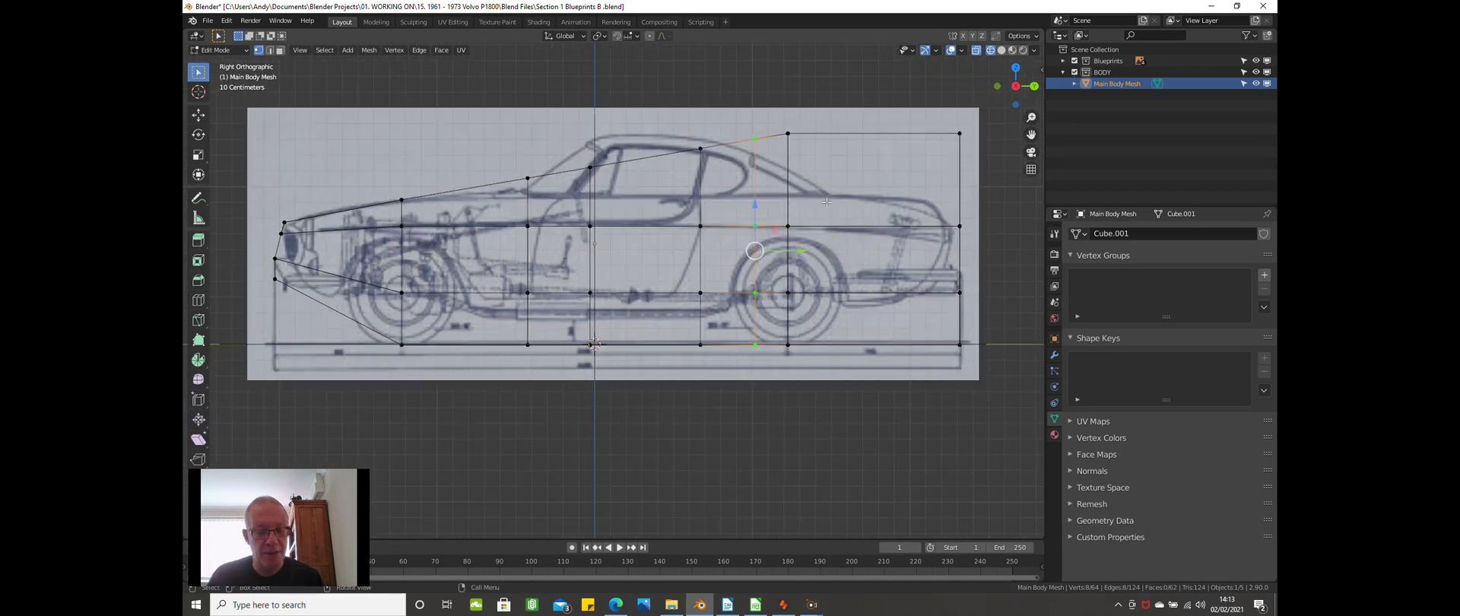
pyautogui.hotkey('ctrl', 'r')
pyautogui.click(823, 201)
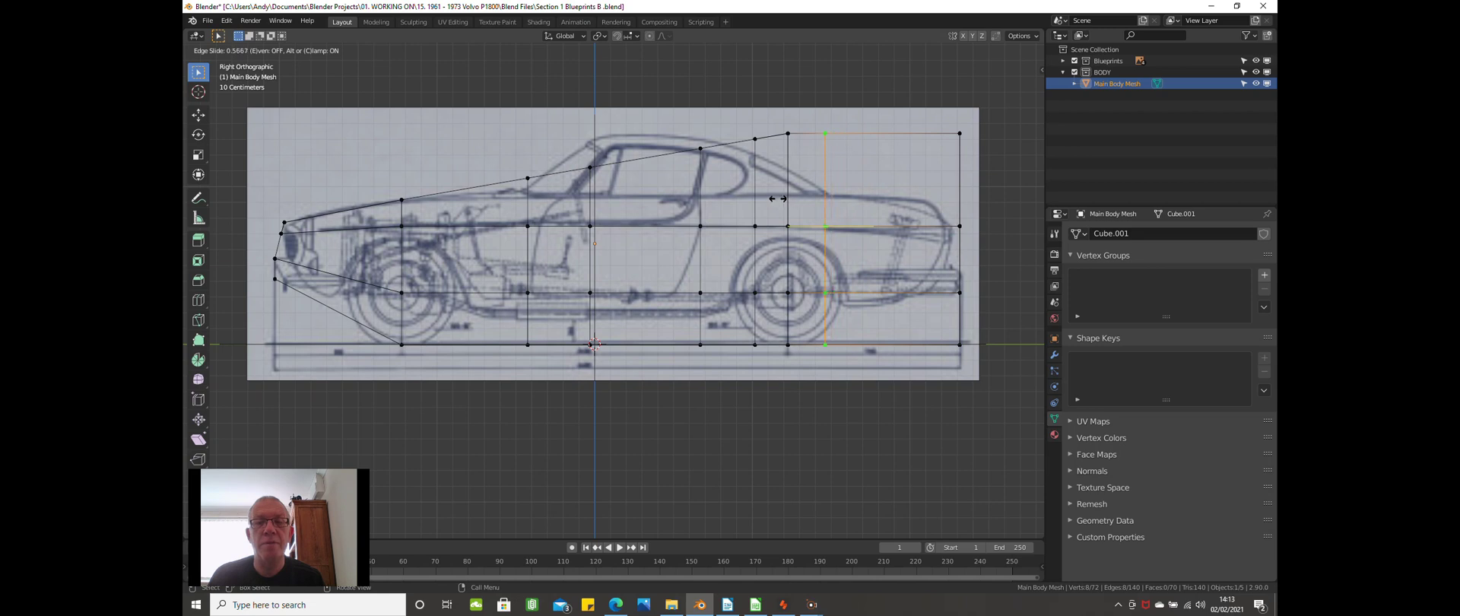
pyautogui.click(782, 199)
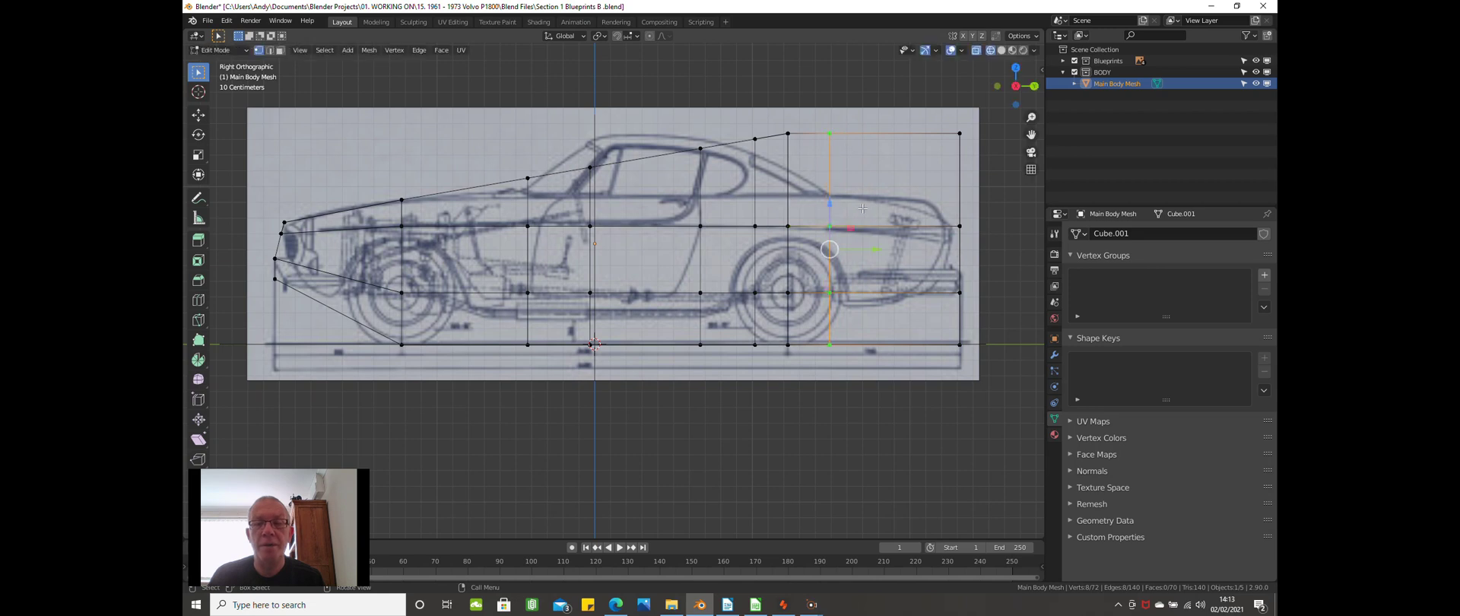
# Add a vertical loop cut just behind the rear wheel arch and slide it close to the arch's rear edge.
pyautogui.scroll(4, 862, 208)
pyautogui.scroll(-4, 895, 213)
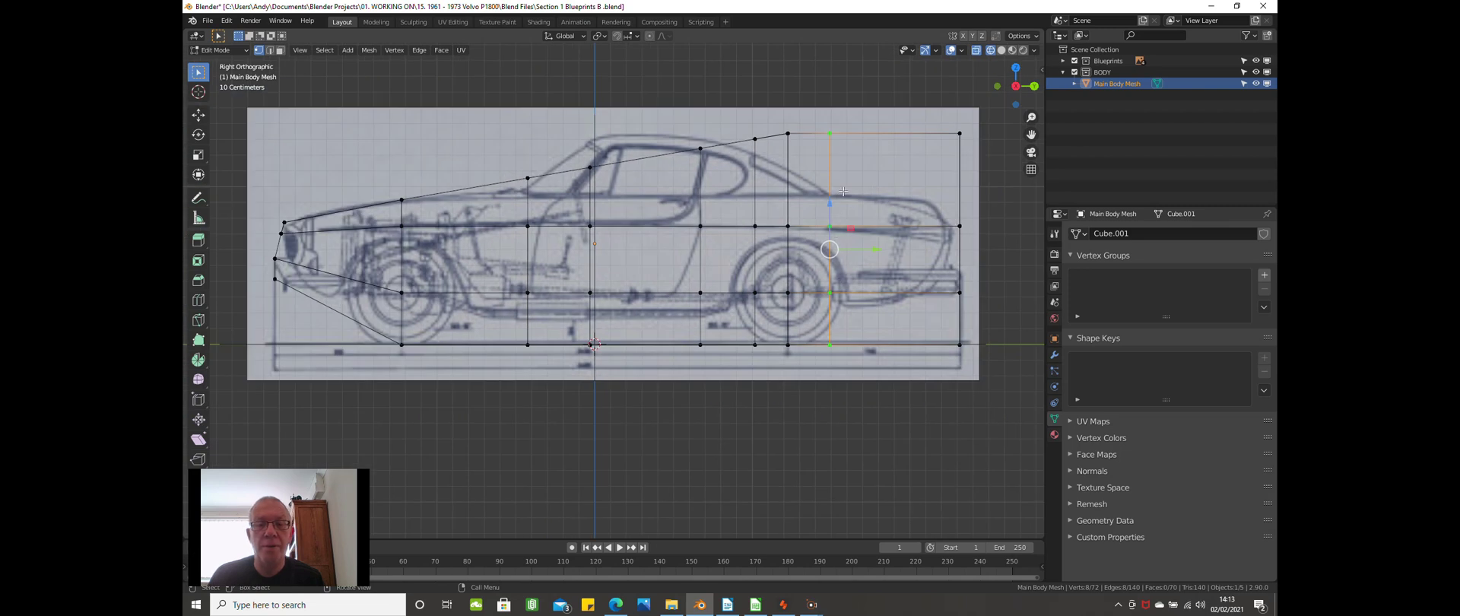
pyautogui.hotkey('ctrl', 'r')
pyautogui.click(842, 298)
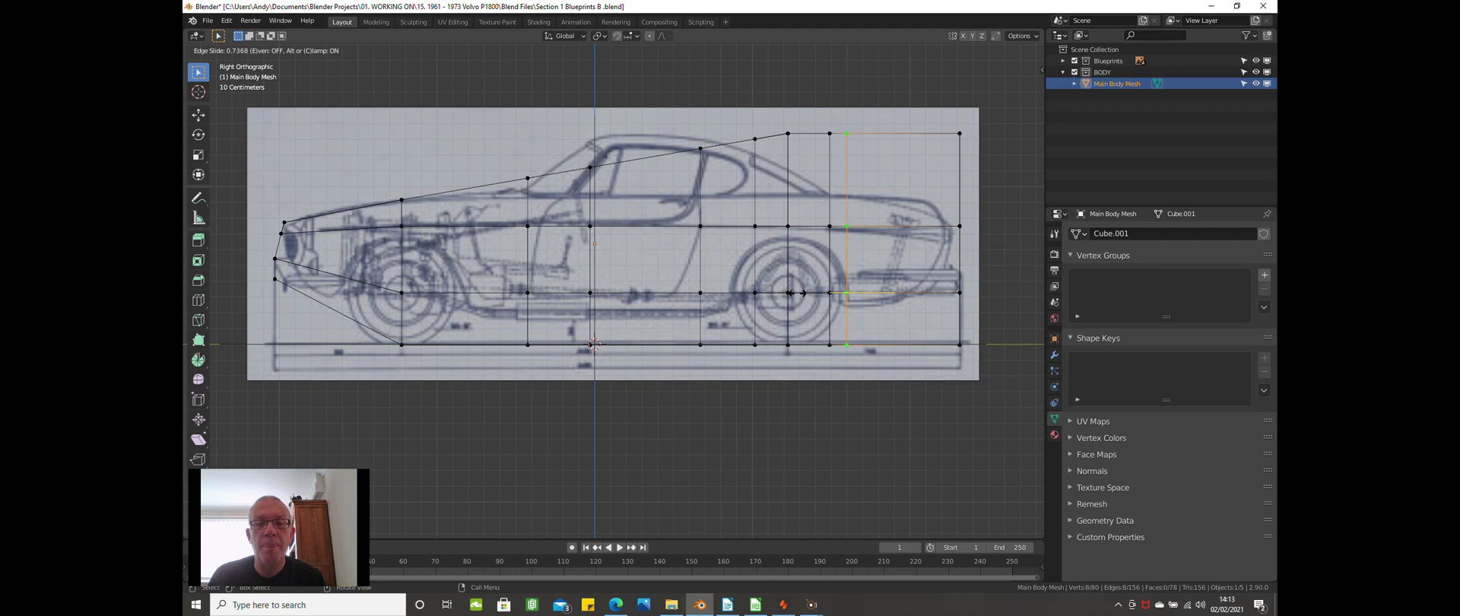
pyautogui.click(795, 293)
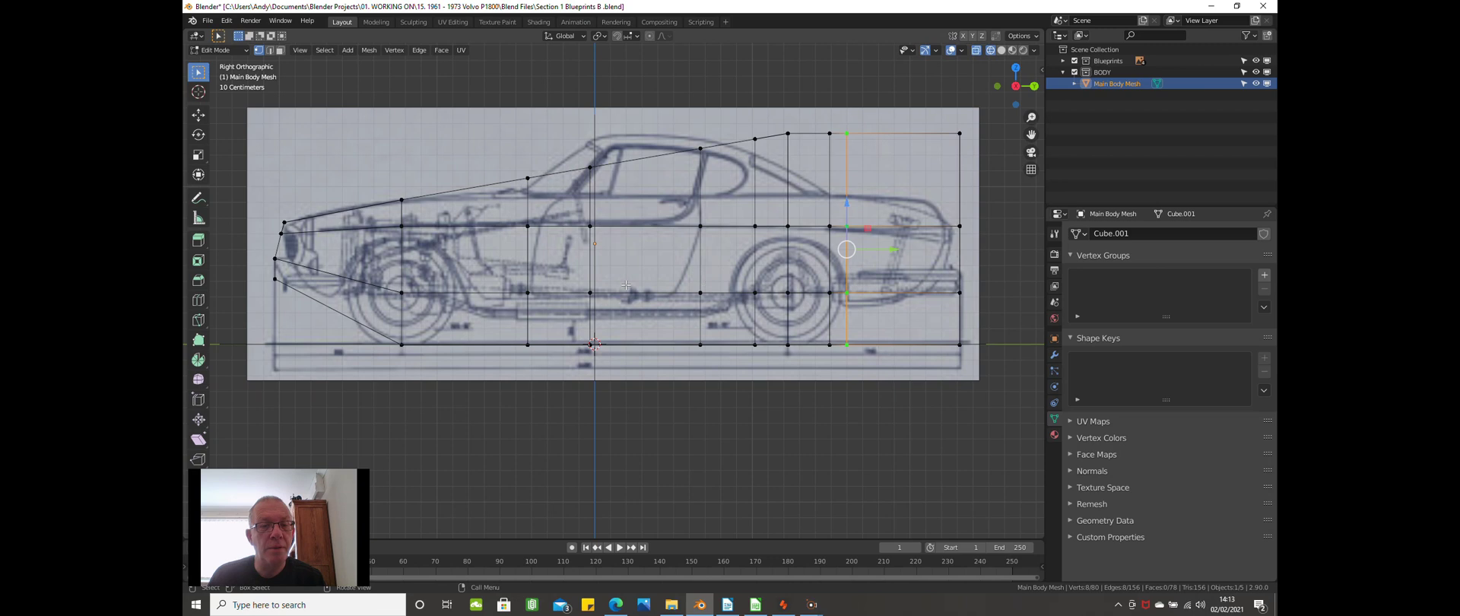
# Add vertical loop cuts at the rear and front edges of the front wheel arch.
pyautogui.hotkey('ctrl', 'r')
pyautogui.click(456, 293)
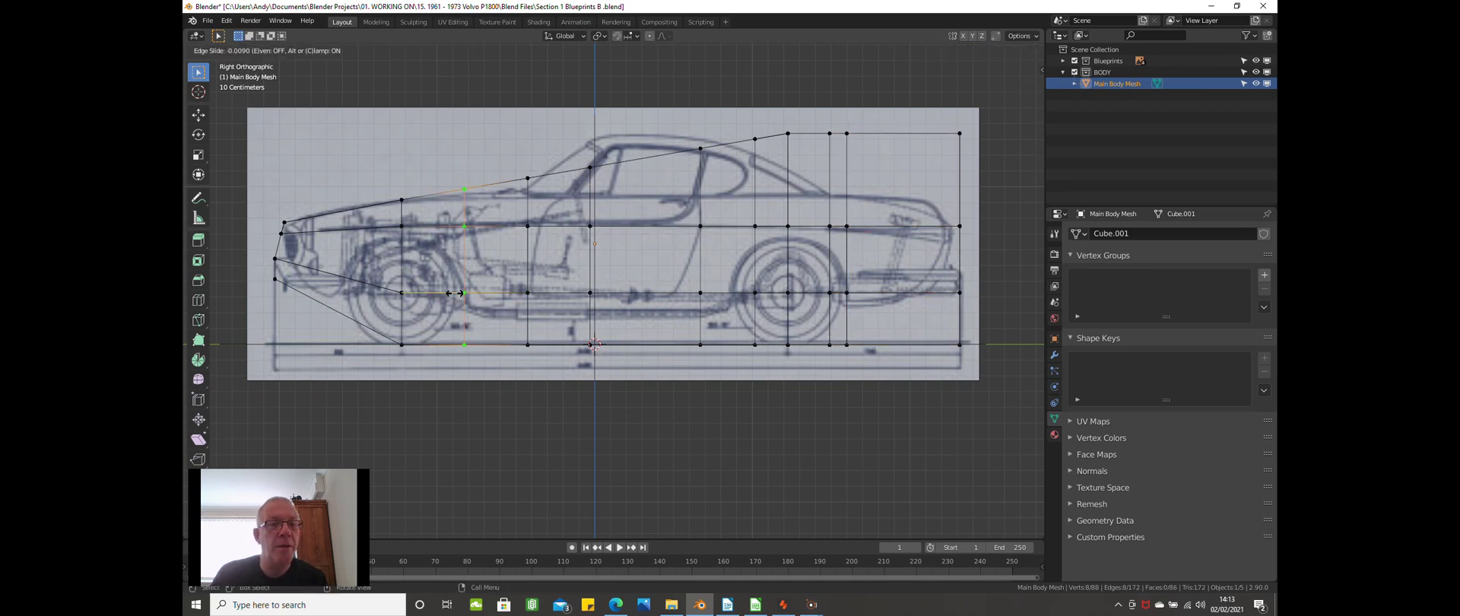
pyautogui.click(459, 294)
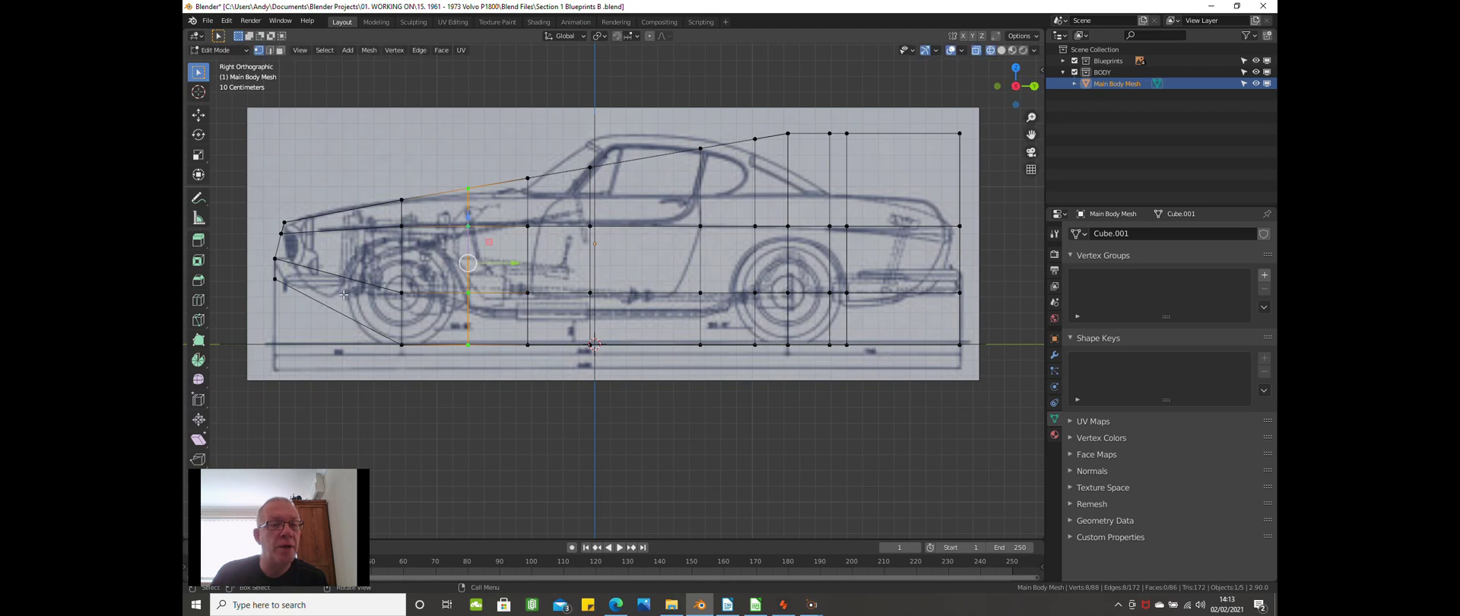
pyautogui.hotkey('ctrl', 'r')
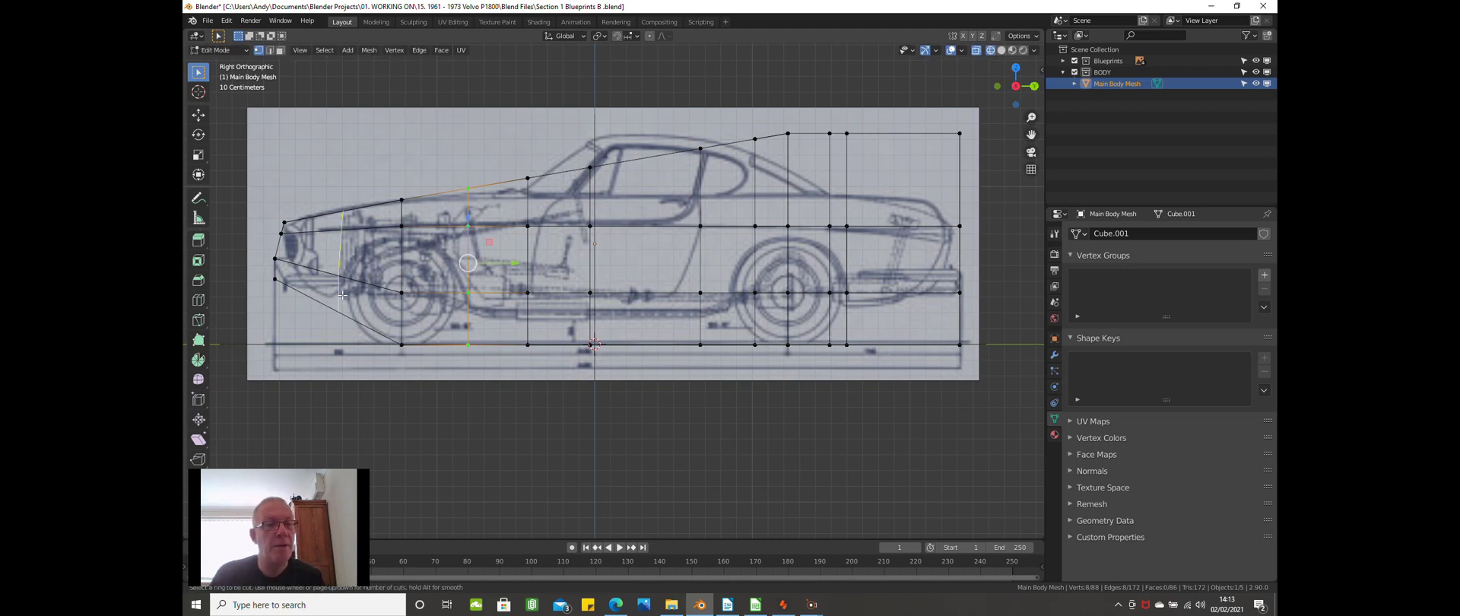
pyautogui.click(342, 295)
pyautogui.click(343, 301)
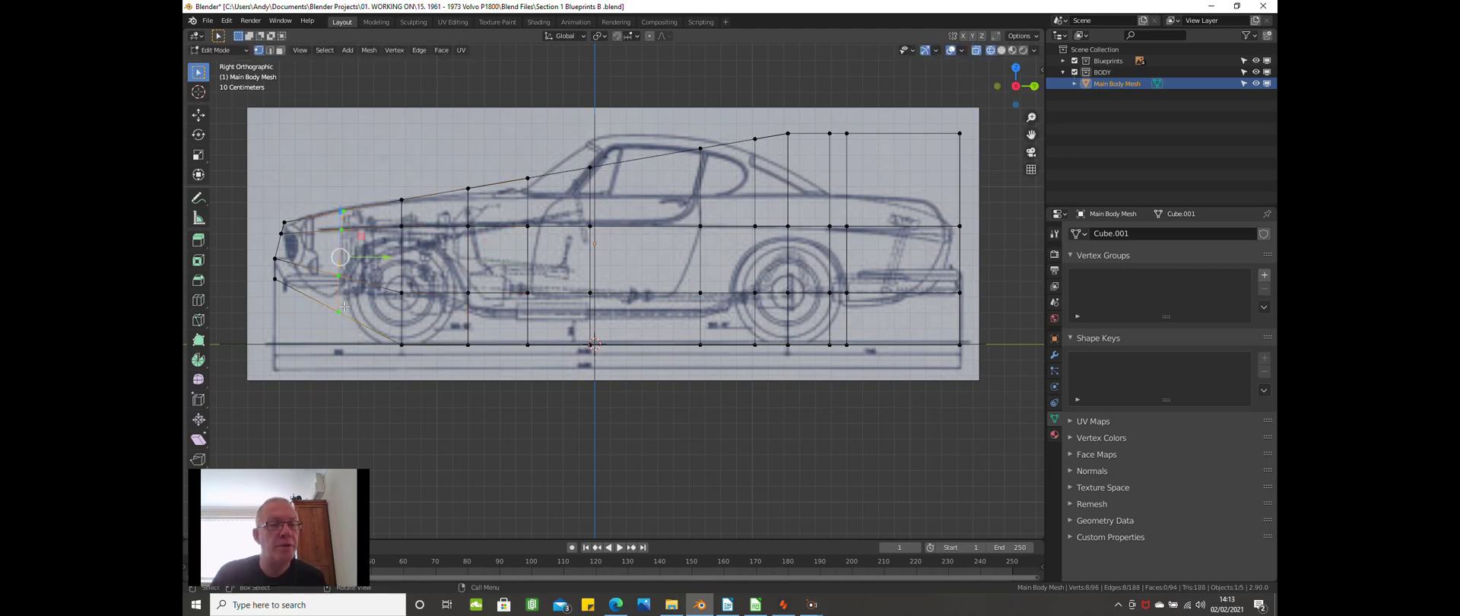
# Raise the bottom vertices of the loop ahead of the front wheel about 0.1 m onto the body's lower edge.
pyautogui.scroll(2, 330, 319)
pyautogui.hotkey('alt', 'a')
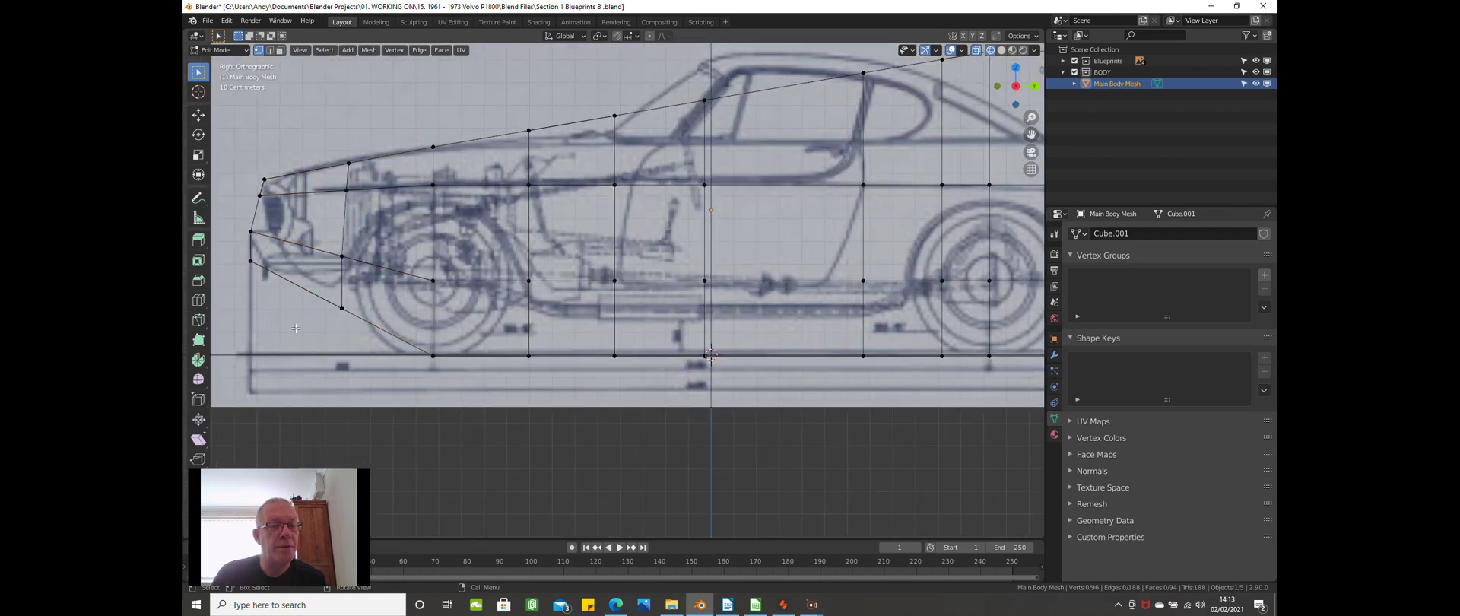
pyautogui.press('b')
pyautogui.moveTo(309, 295); pyautogui.dragTo(369, 321)
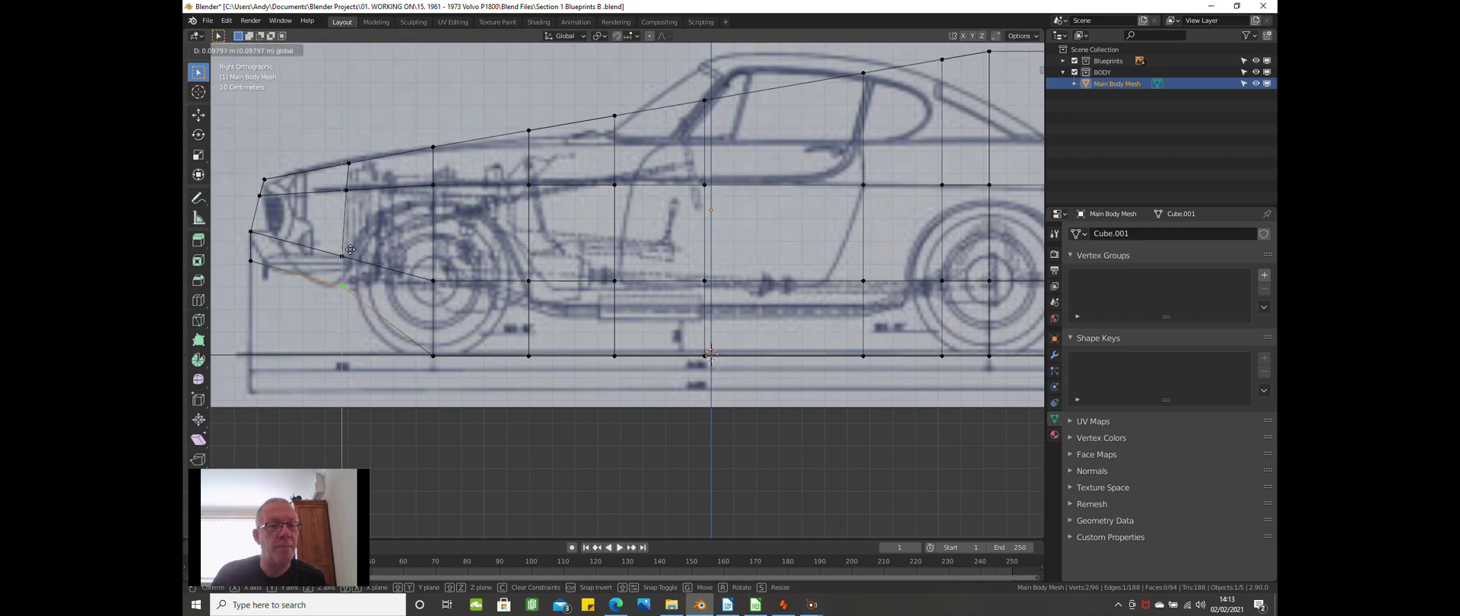
pyautogui.scroll(-1, 415, 290)
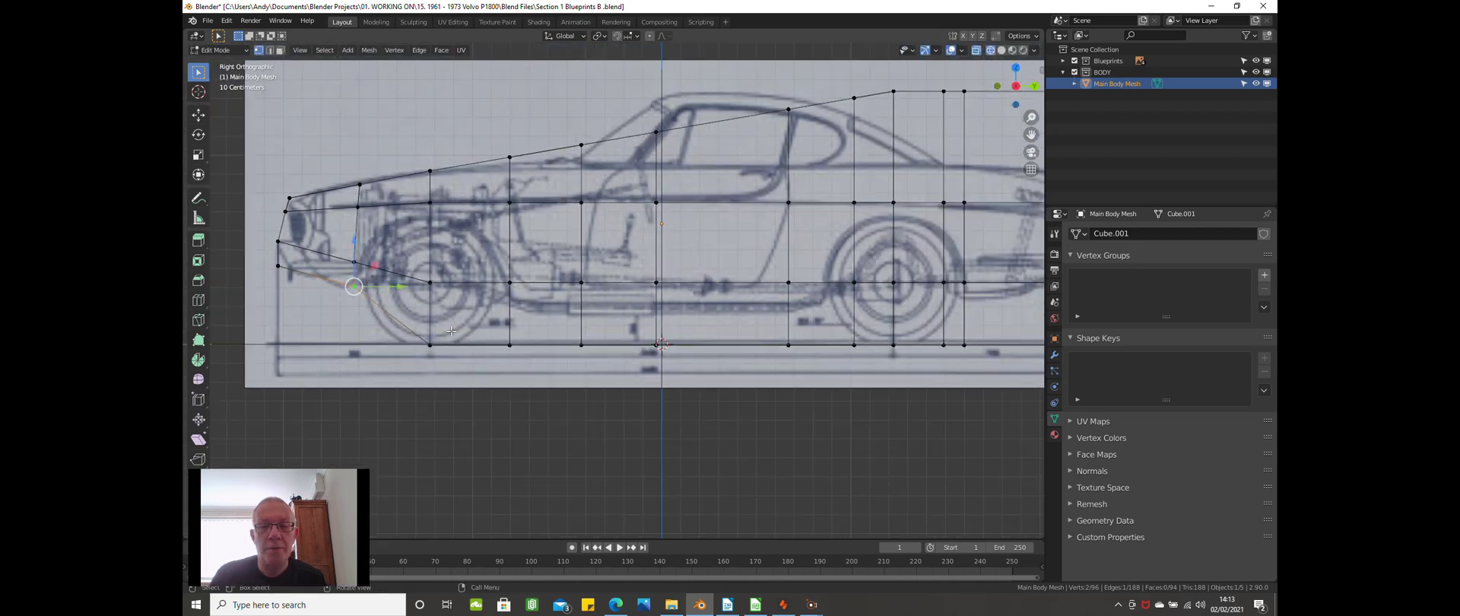
# Raise the bottom vertices at the rear end of the mesh up to the body's lower edge below the rear bumper.
pyautogui.scroll(-2, 451, 331)
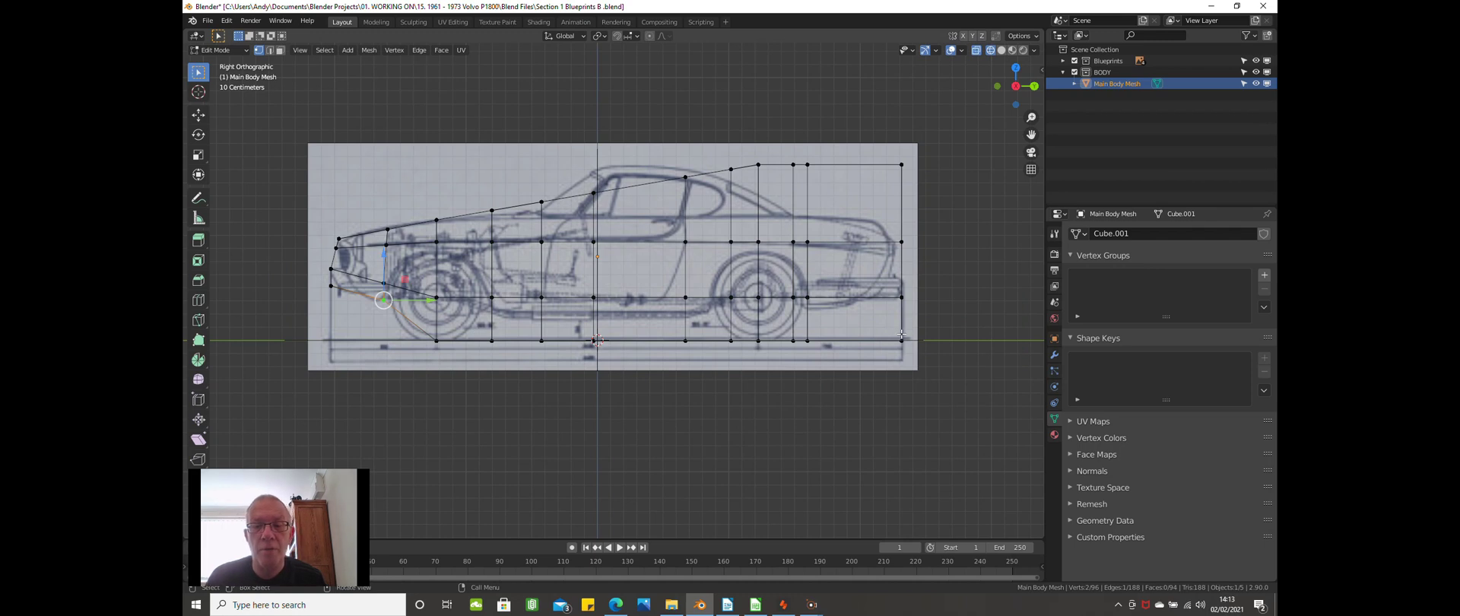
pyautogui.click(952, 313)
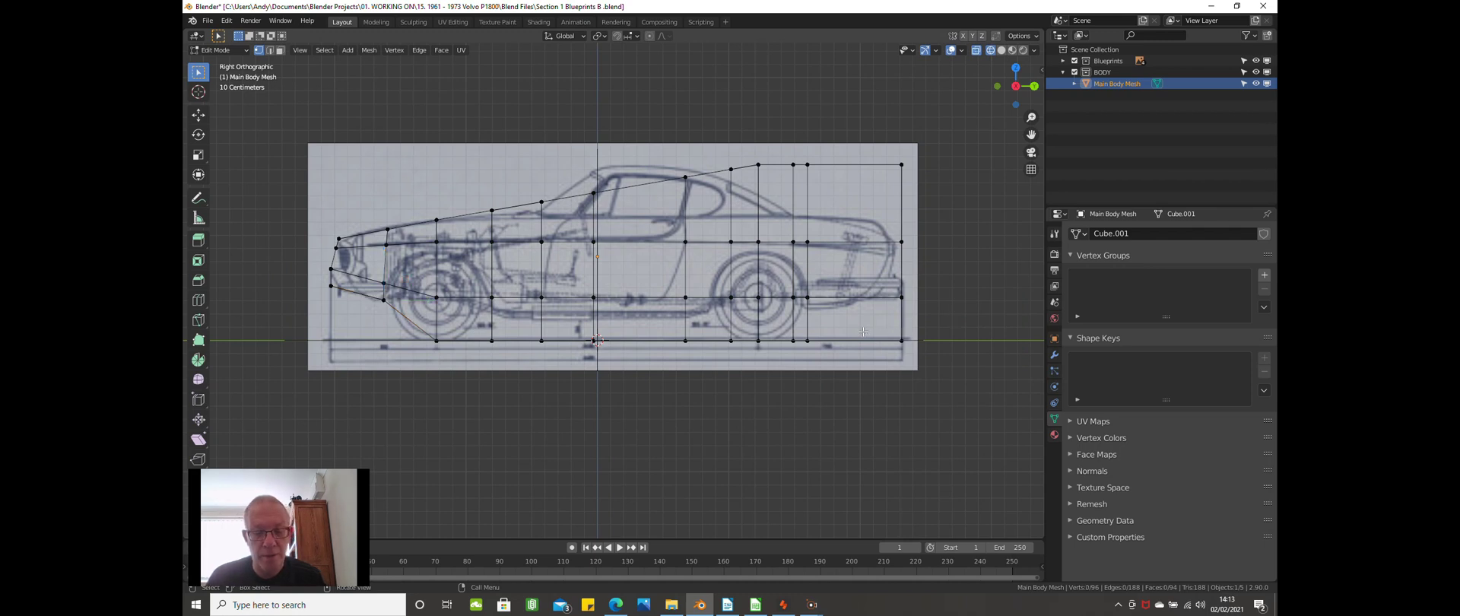
pyautogui.press('b')
pyautogui.moveTo(924, 351); pyautogui.dragTo(906, 265)
pyautogui.hotkey('alt', 'a')
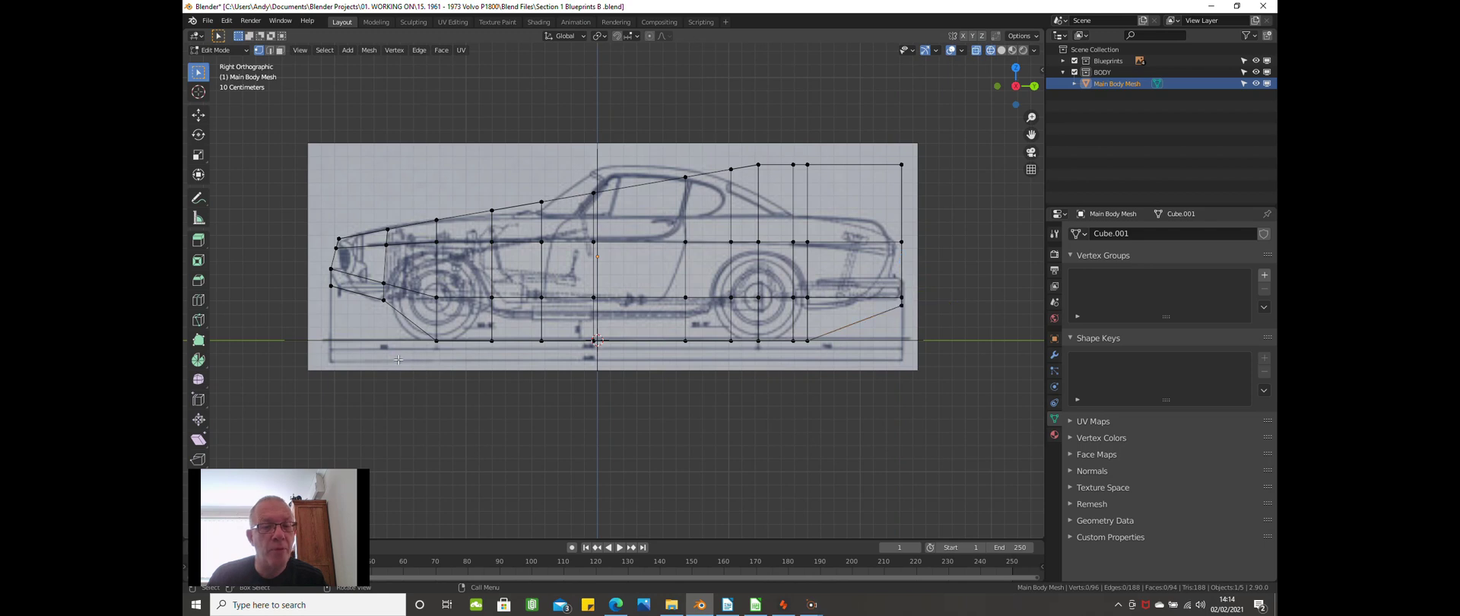
# Raise the remaining bottom vertices, from the front wheel to behind the rear wheel, up to the sill line along Z.
pyautogui.press('b')
pyautogui.moveTo(409, 316); pyautogui.dragTo(826, 426)
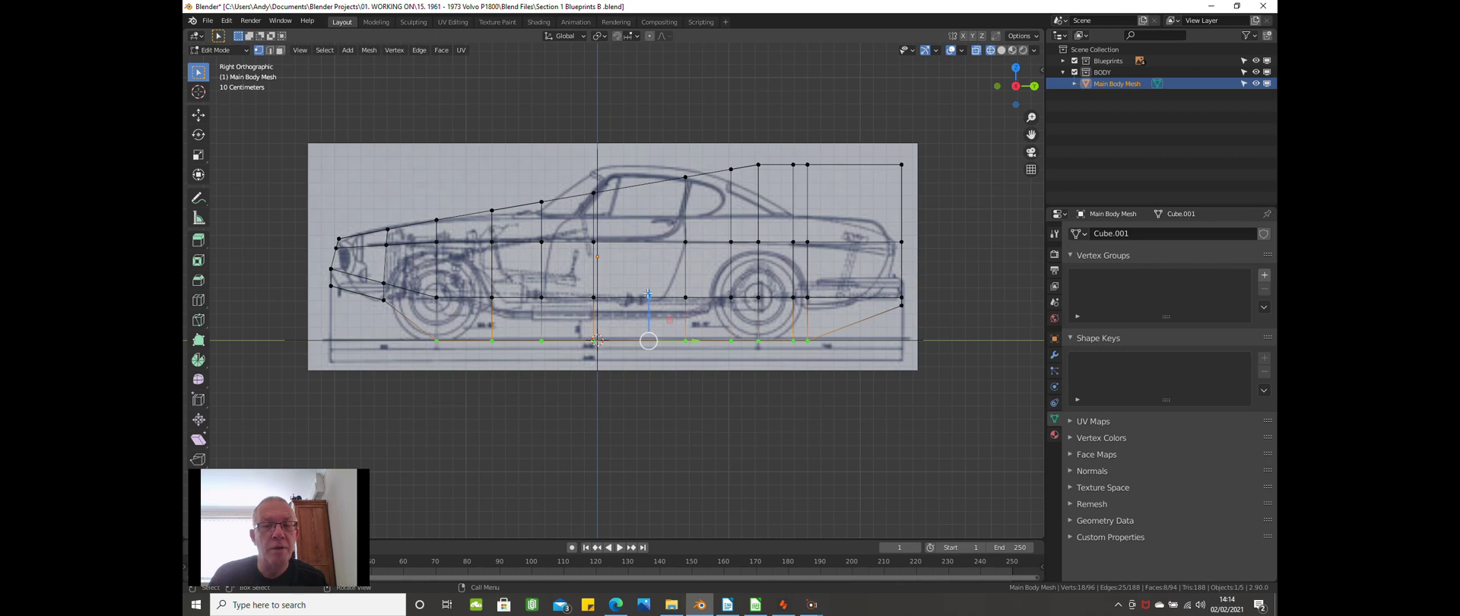
pyautogui.press('g')
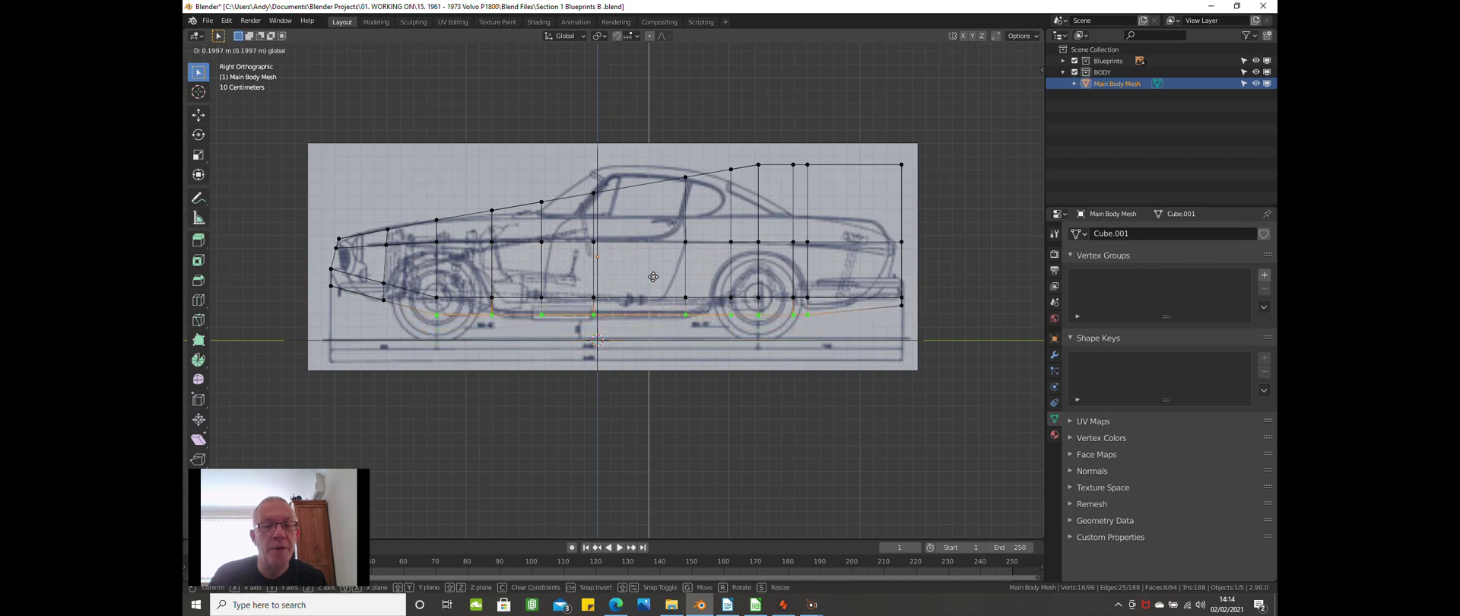
pyautogui.click(653, 273)
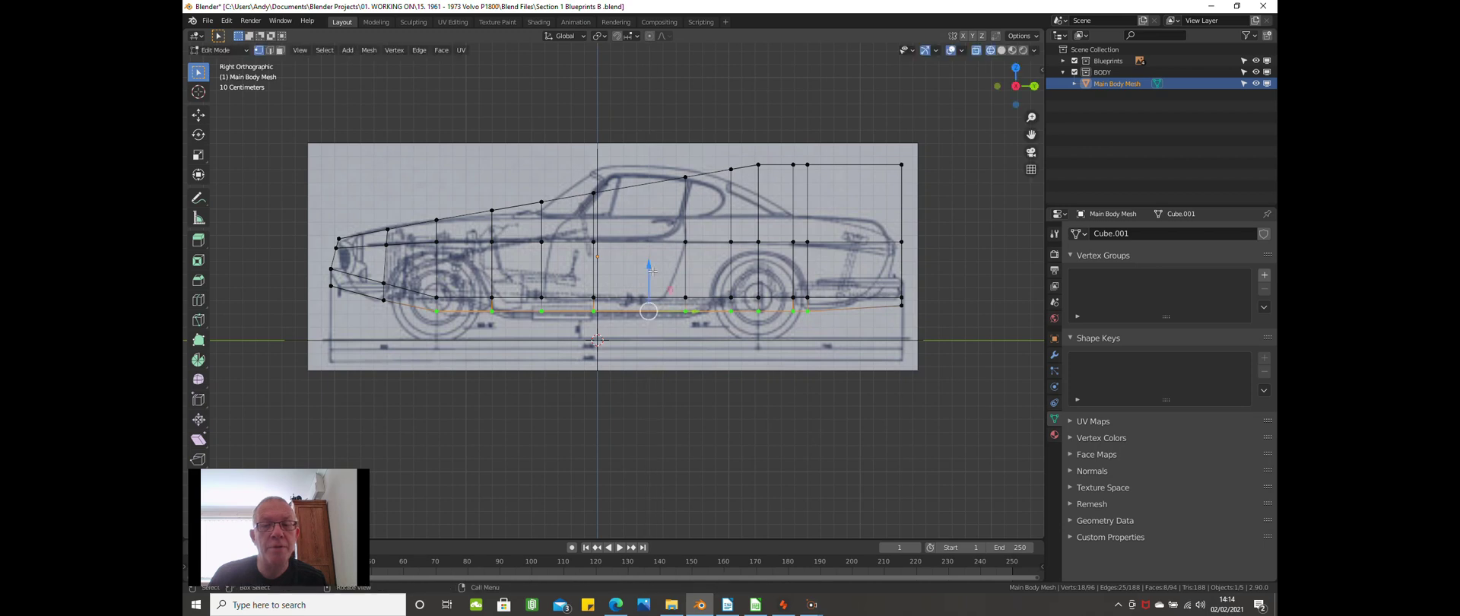
# Lower the top vertices of the loop just behind the front wheel arch about 0.03 m onto the bonnet line.
pyautogui.scroll(3, 650, 274)
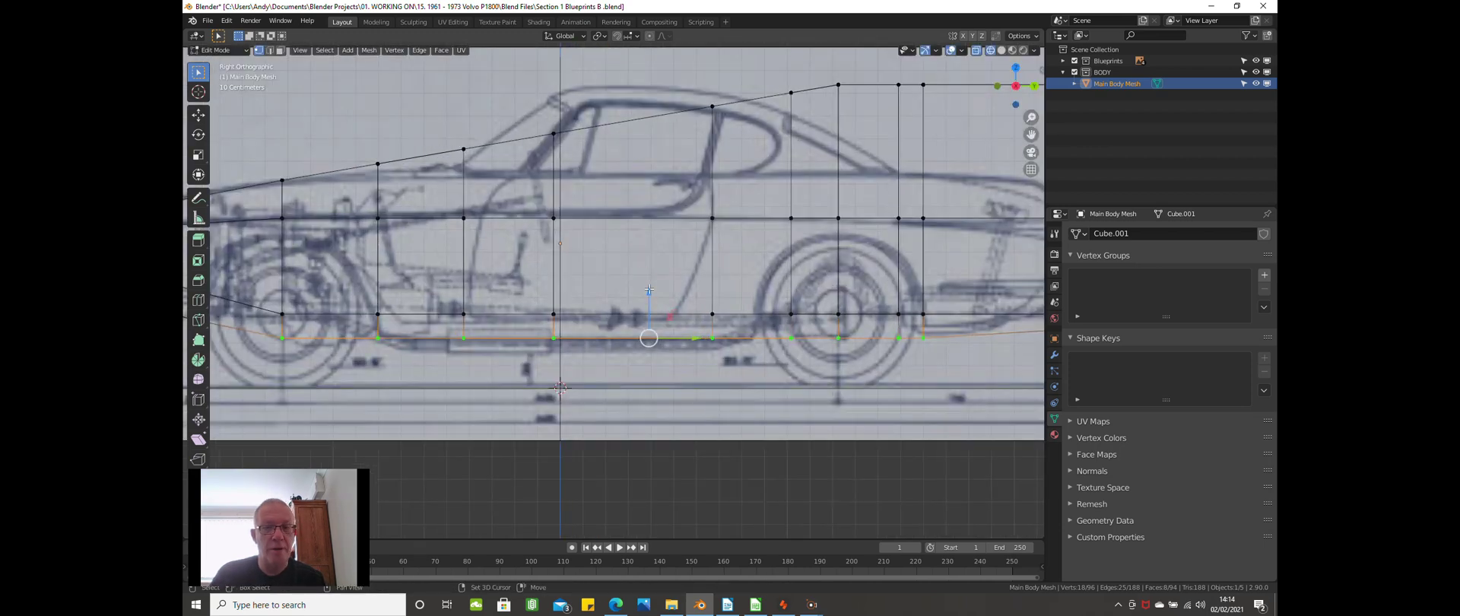
pyautogui.keyDown('shift'); pyautogui.moveTo(648, 274); pyautogui.dragTo(677, 341, button='middle'); pyautogui.keyUp('shift')
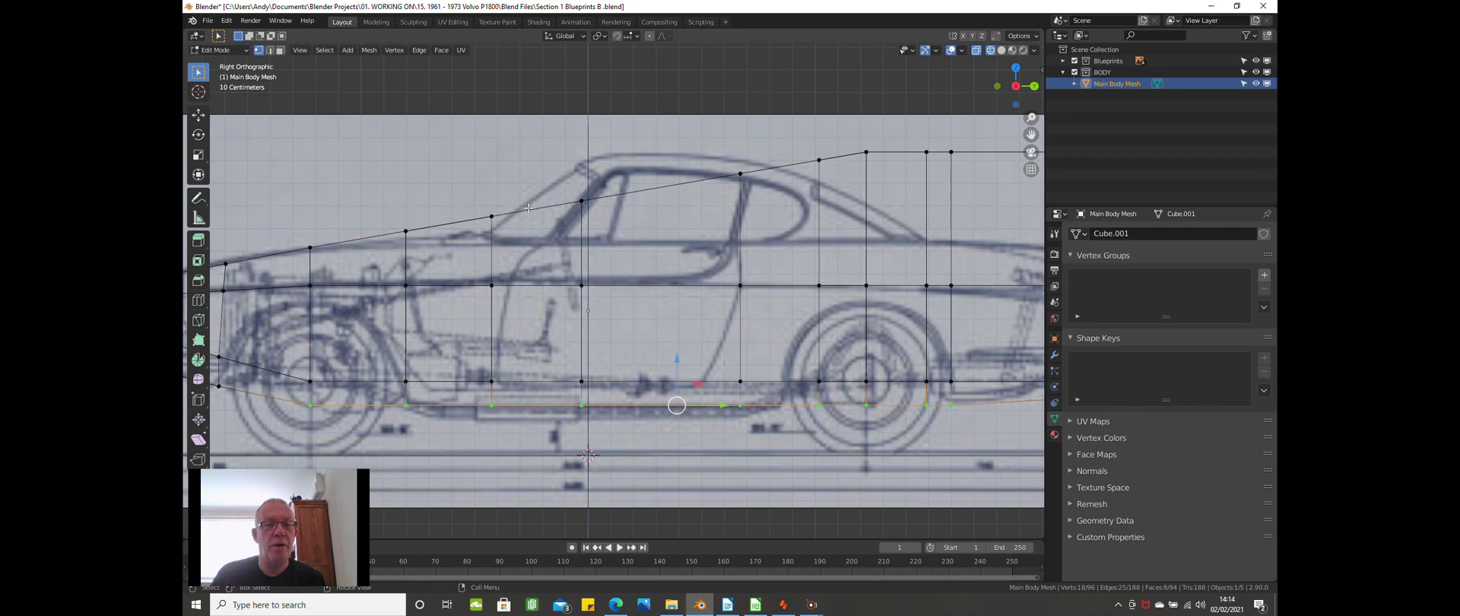
pyautogui.hotkey('alt', 'a')
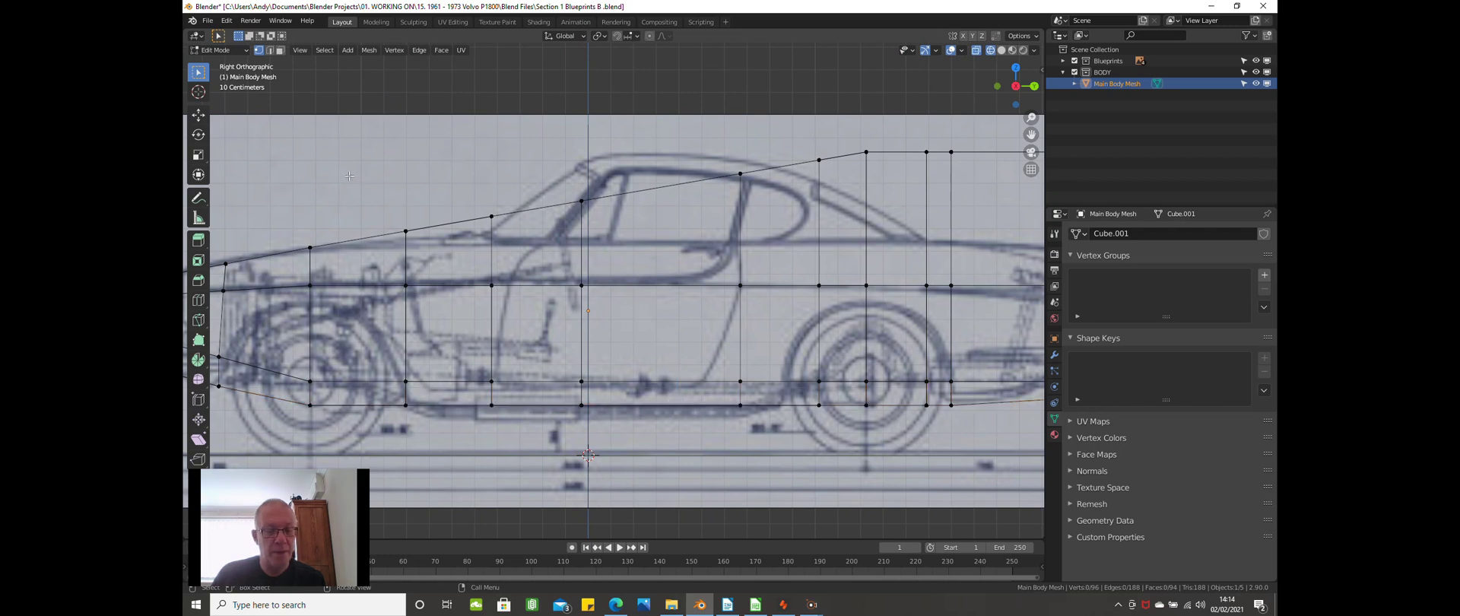
pyautogui.press('b')
pyautogui.moveTo(350, 184); pyautogui.dragTo(437, 243)
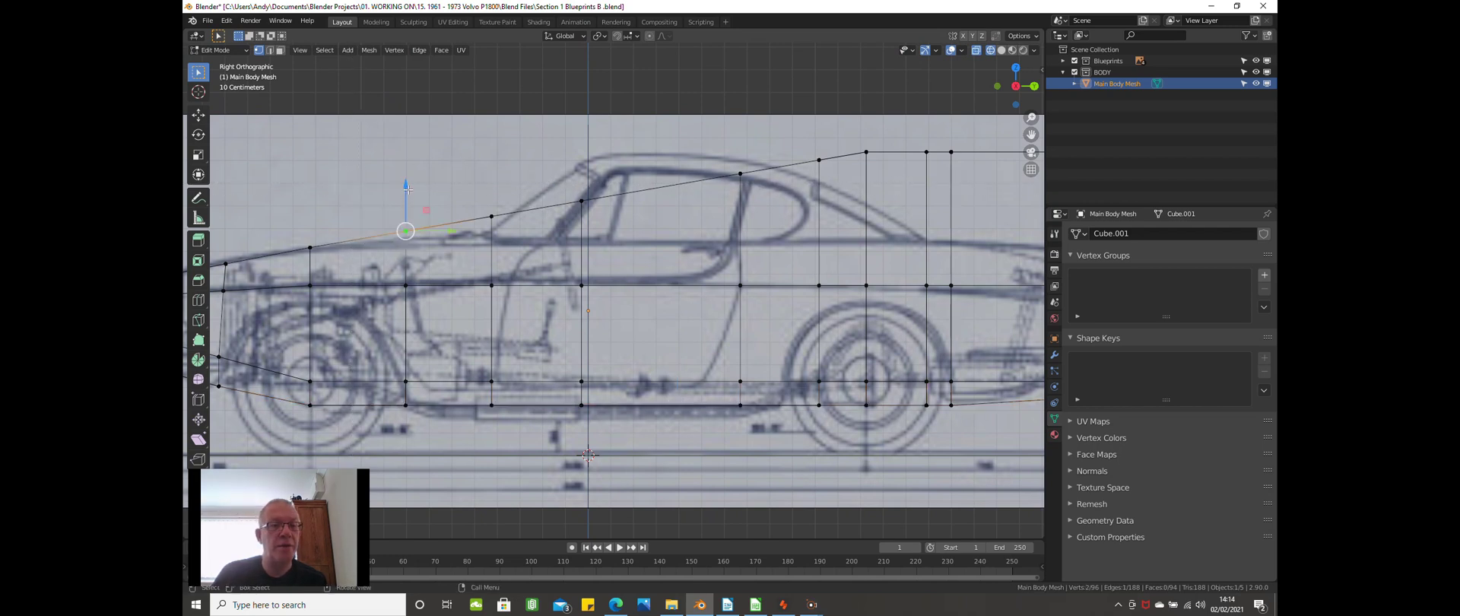
pyautogui.press('g')
pyautogui.press('z')
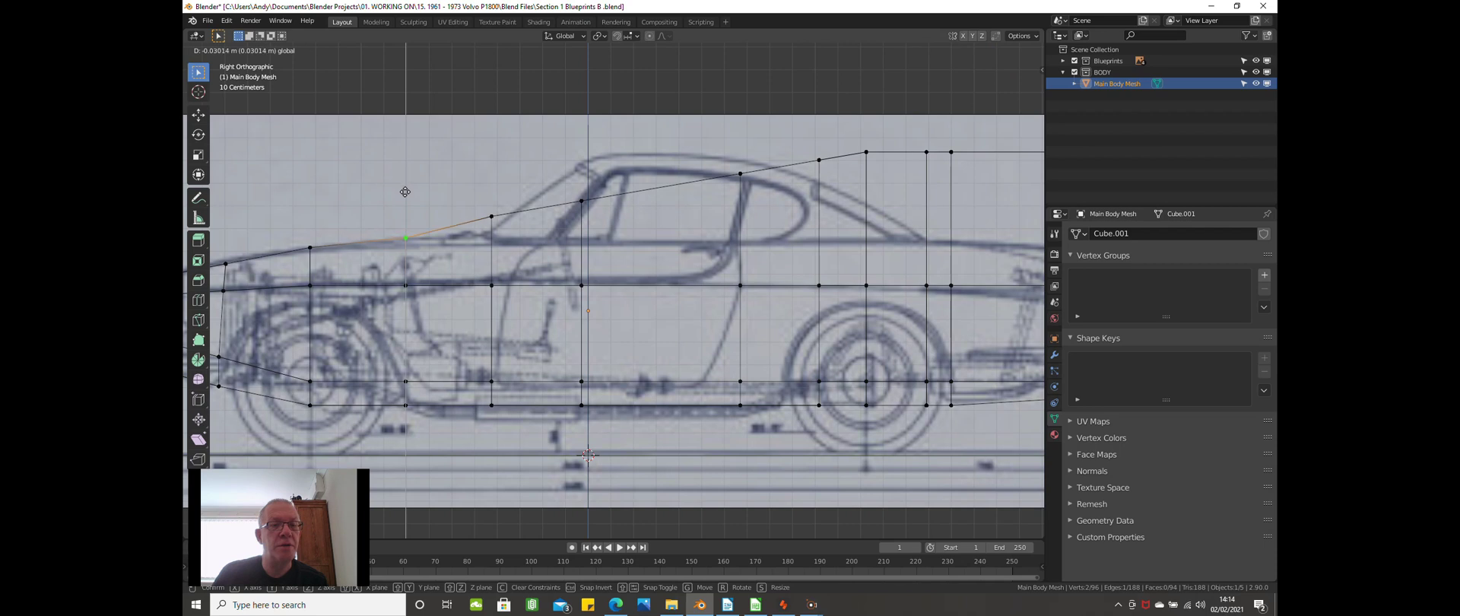
pyautogui.click(405, 191)
pyautogui.hotkey('alt', 'a')
# Lower the top vertices of the loop at the windscreen's base along Z onto the rear end of the bonnet line.
pyautogui.press('b')
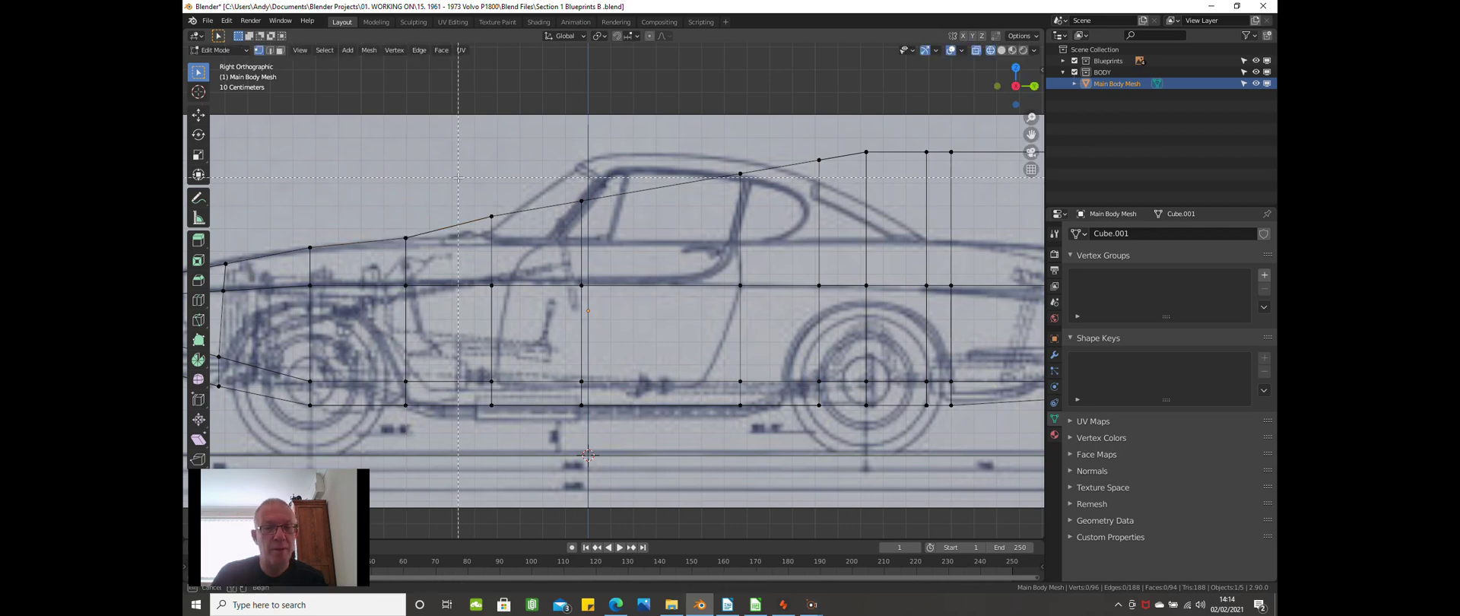
pyautogui.moveTo(457, 177); pyautogui.dragTo(505, 227)
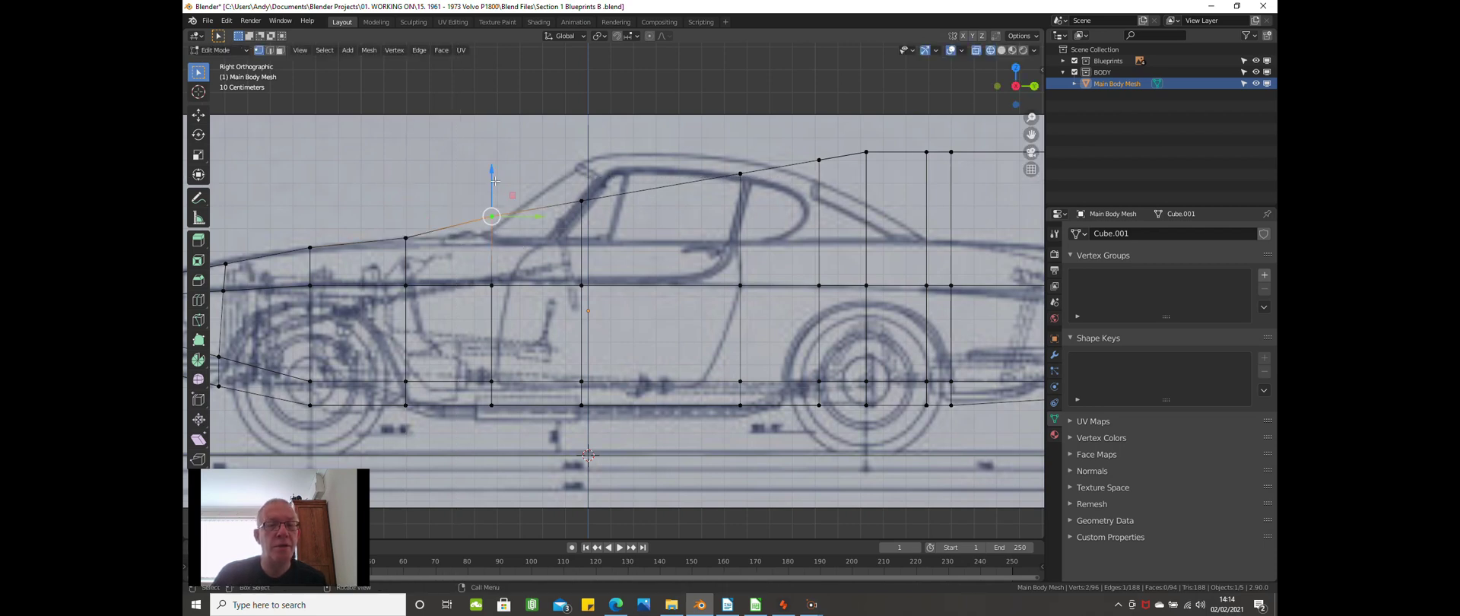
pyautogui.press('g')
pyautogui.press('z')
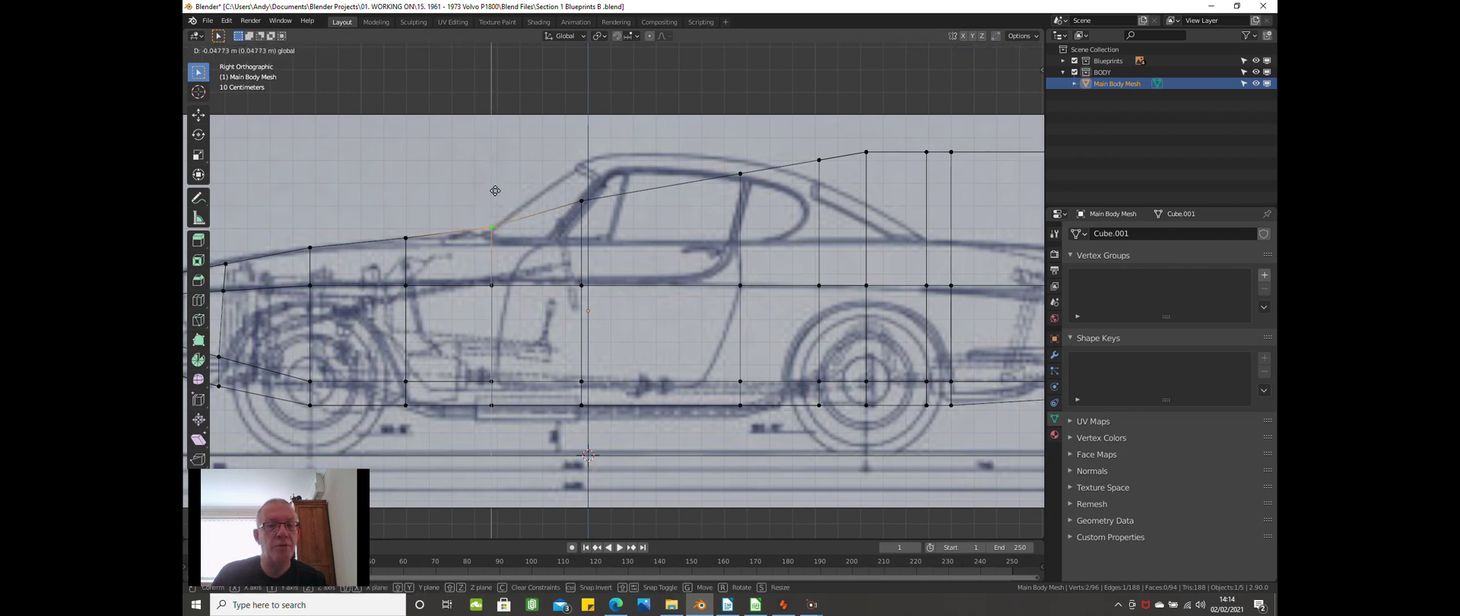
pyautogui.click(495, 196)
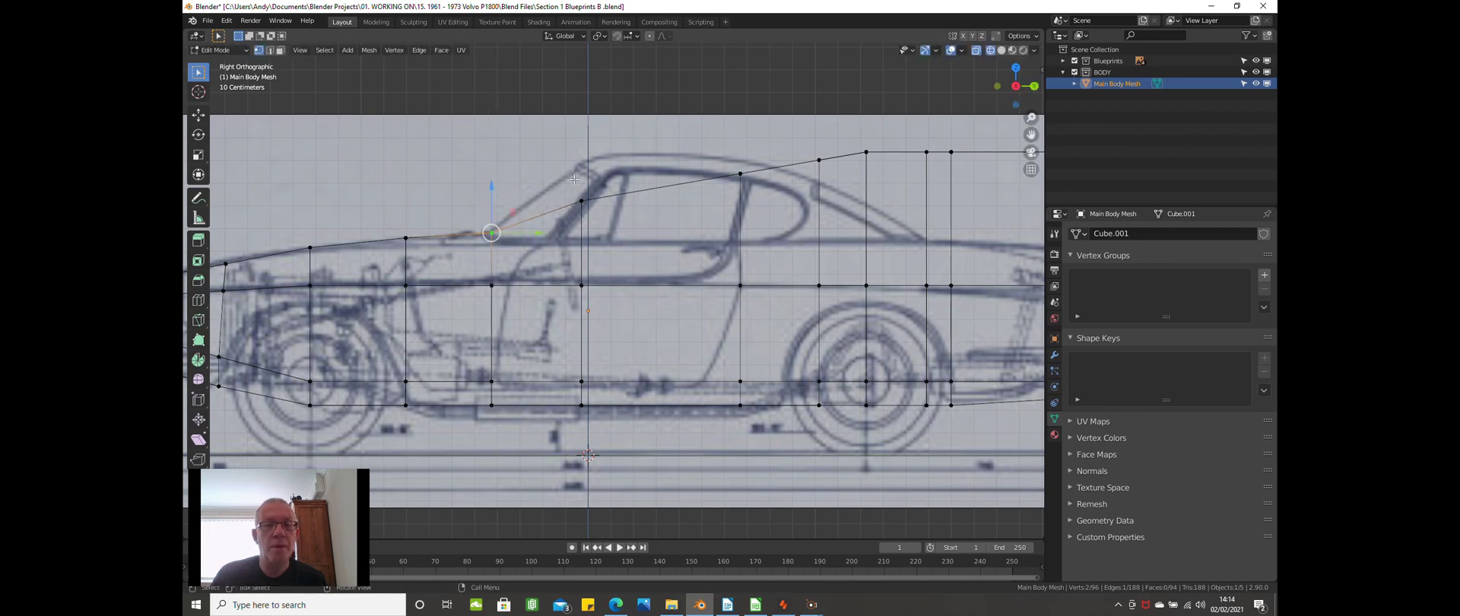
pyautogui.hotkey('alt', 'a')
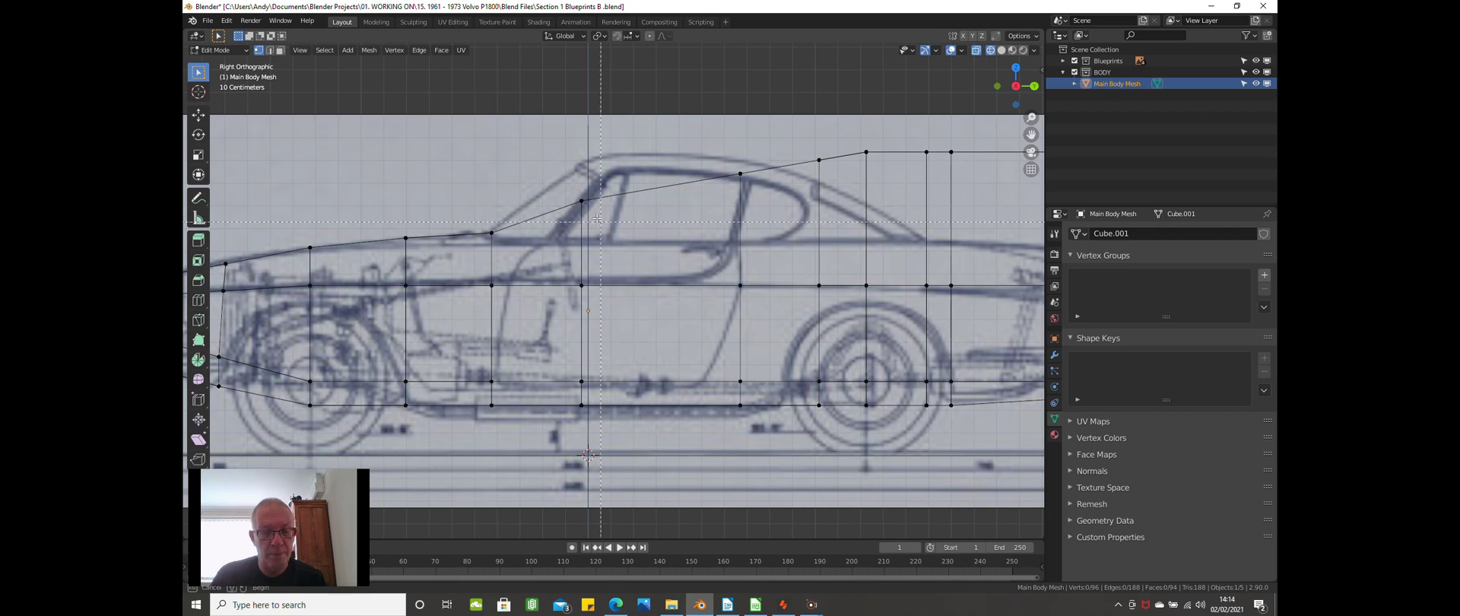
# Raise the top vertices of the loop at the windscreen's upper end to the front edge of the roof.
pyautogui.press('b')
pyautogui.moveTo(536, 159); pyautogui.dragTo(630, 238)
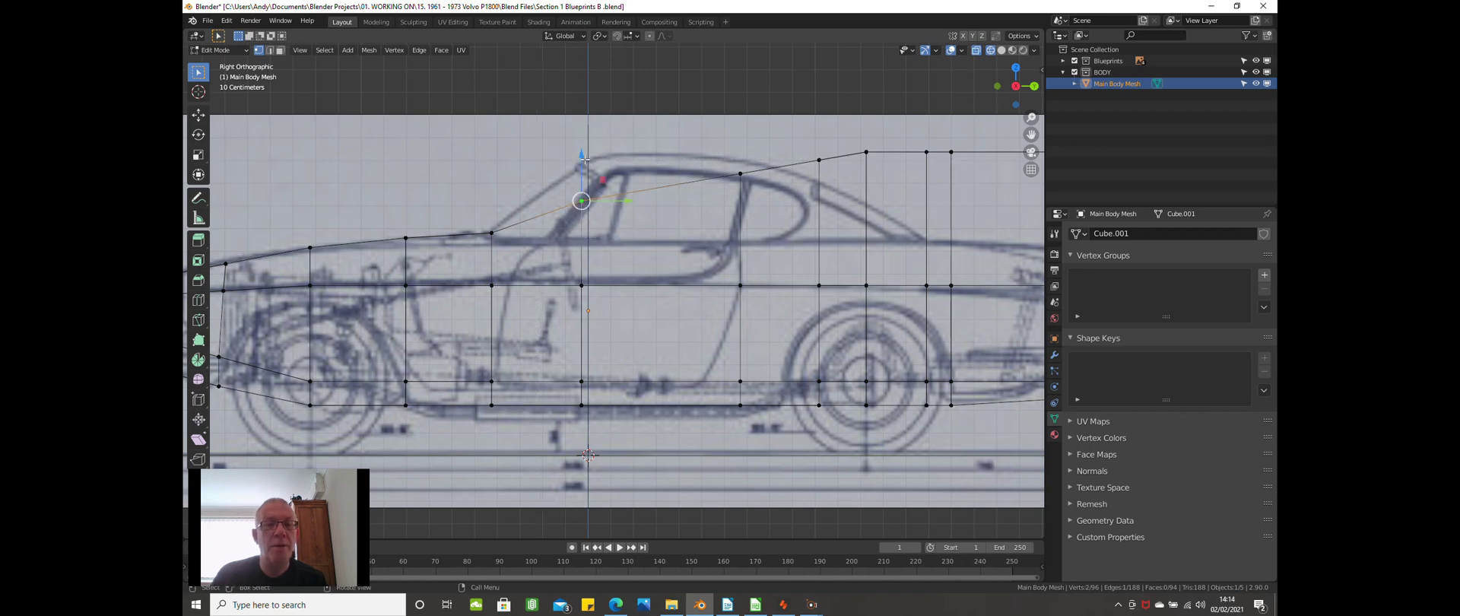
pyautogui.moveTo(584, 158); pyautogui.dragTo(572, 122)
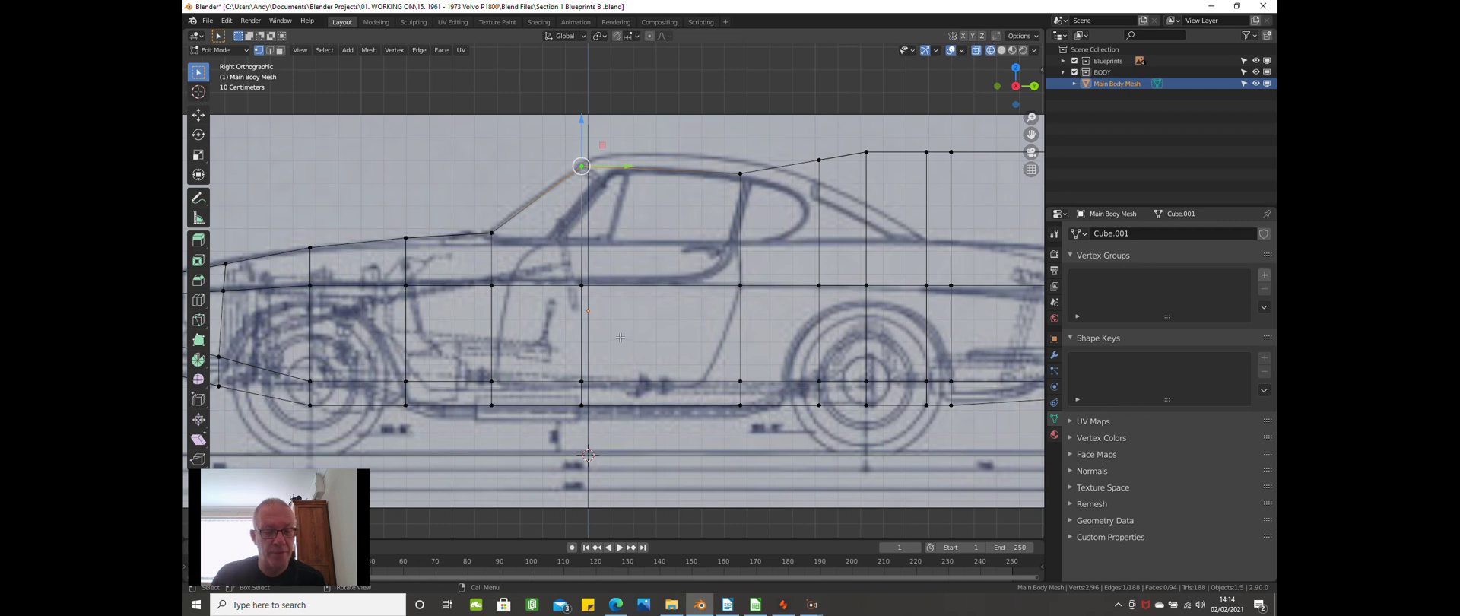
# Add a vertical loop cut through the door behind the windscreen top and slide it forward by a factor of about 0.41.
pyautogui.hotkey('ctrl', 'r')
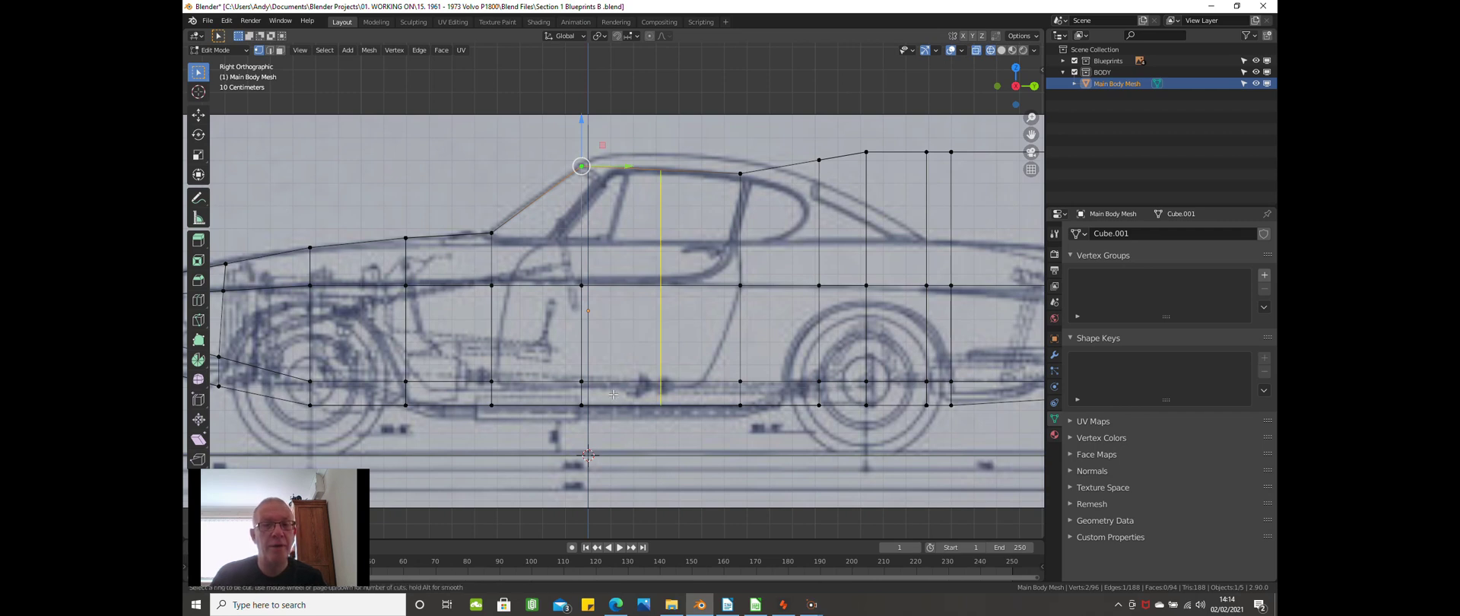
pyautogui.click(617, 386)
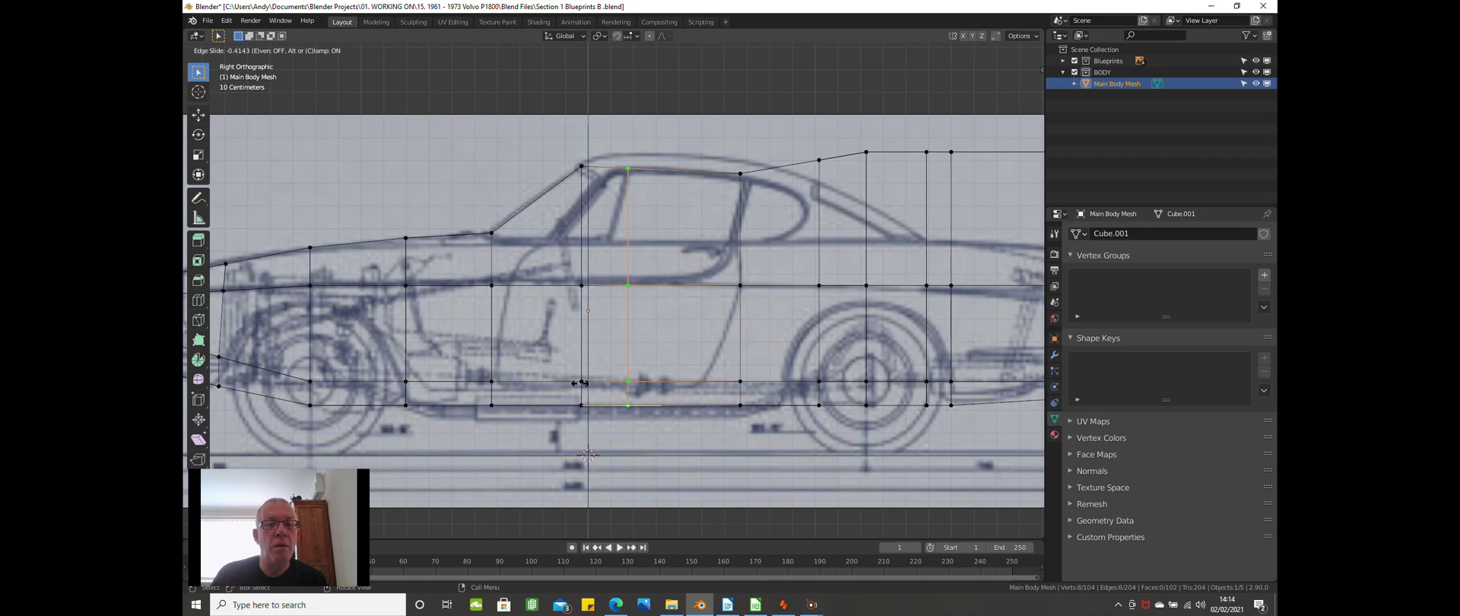
pyautogui.click(580, 383)
pyautogui.click(697, 120)
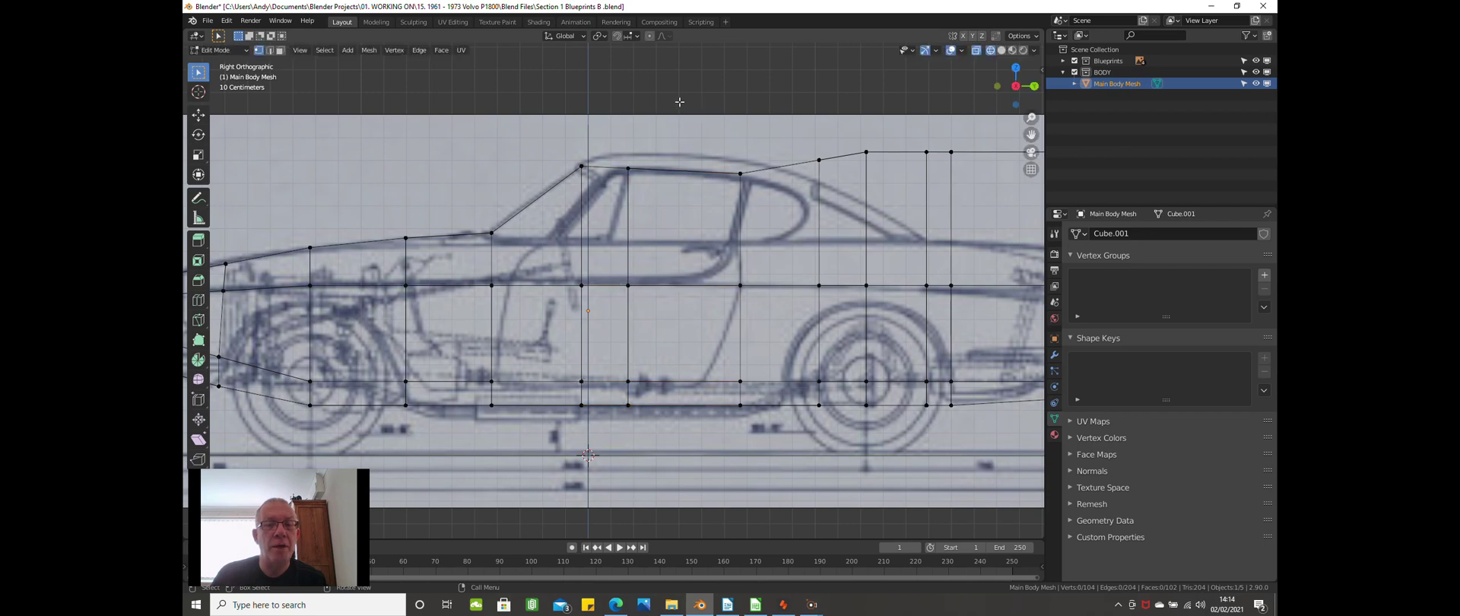
# Raise the top vertices of the loop behind the windscreen top about 0.07 m onto the roof line.
pyautogui.moveTo(620, 105); pyautogui.dragTo(639, 175)
pyautogui.moveTo(629, 126); pyautogui.dragTo(626, 112)
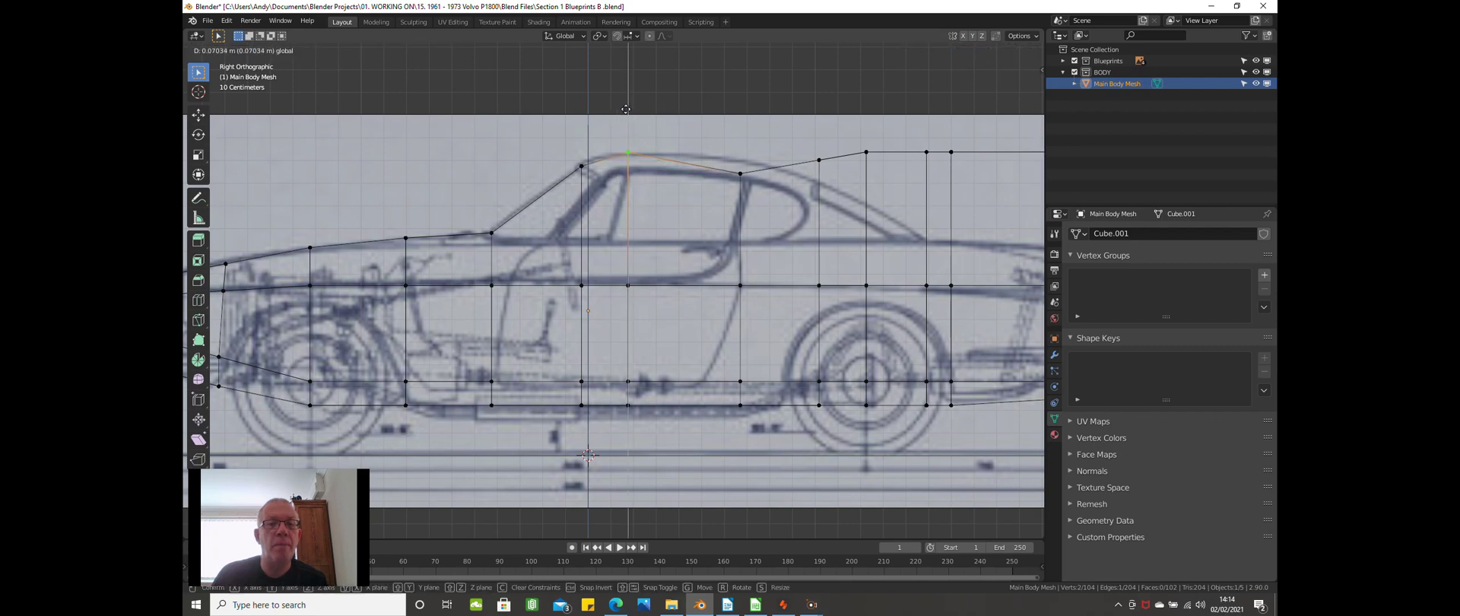
pyautogui.moveTo(625, 109); pyautogui.dragTo(626, 109)
pyautogui.hotkey('alt', 'a')
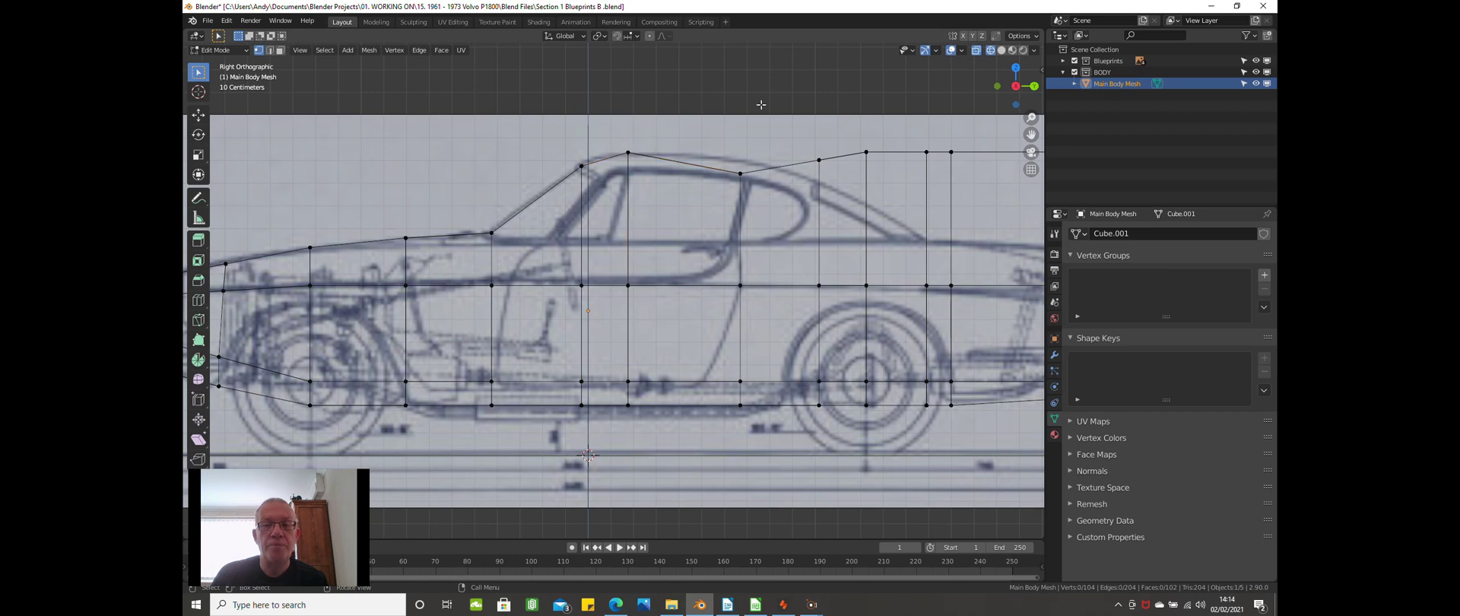
# Raise the top vertices of the loop at the door's rear edge about 0.06 m onto the roof line.
pyautogui.press('b')
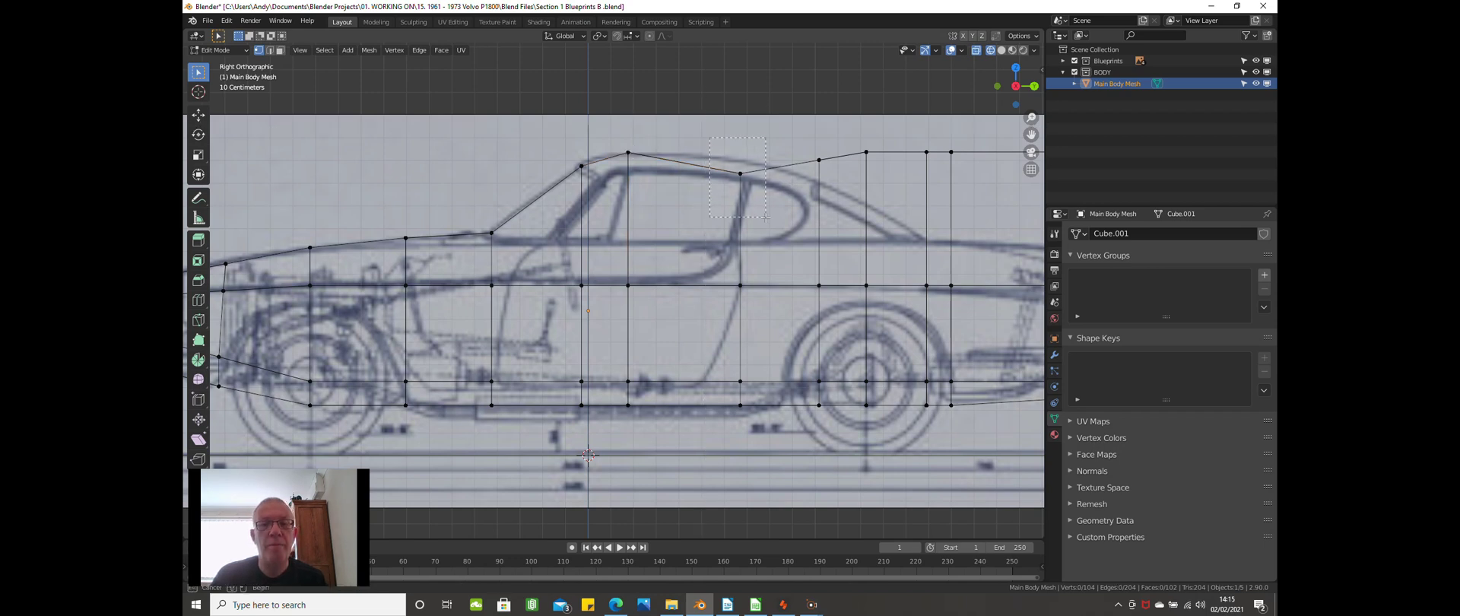
pyautogui.moveTo(729, 123); pyautogui.dragTo(764, 182)
pyautogui.press('g')
pyautogui.press('z')
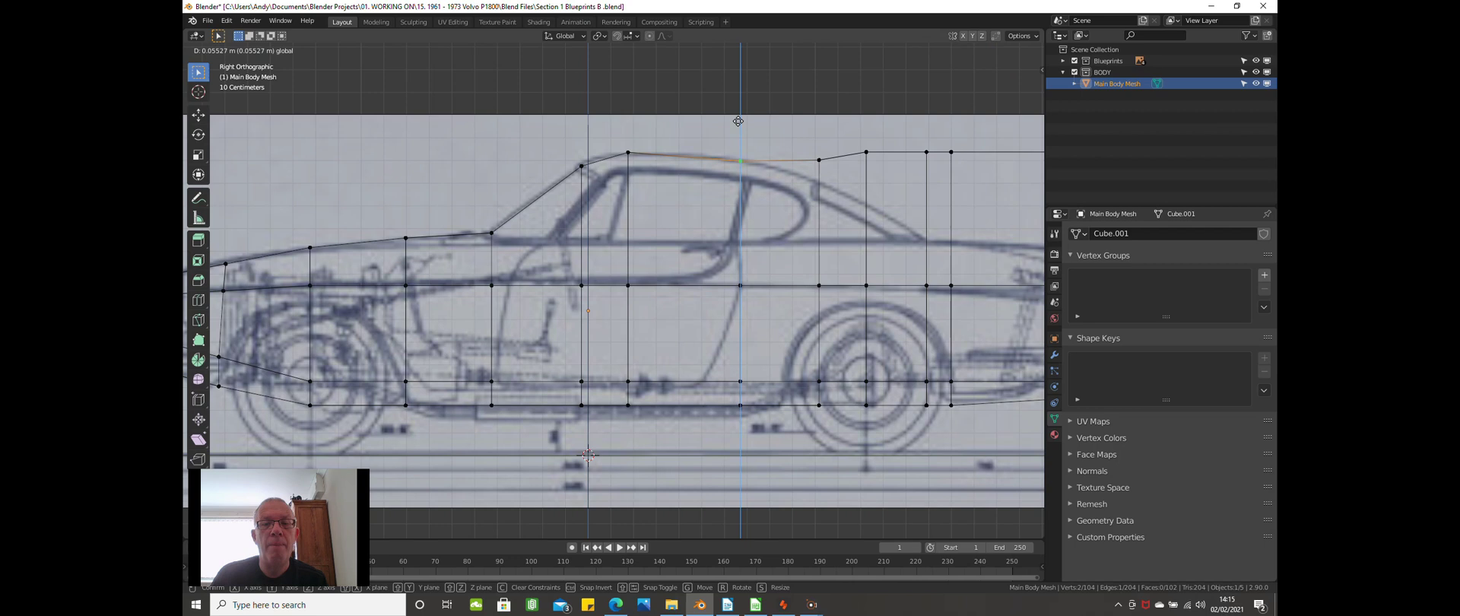
pyautogui.click(737, 123)
# Lower the top vertices of the loop ahead of the rear wheel's centre along Z onto the sloping rear roofline.
pyautogui.click(819, 120)
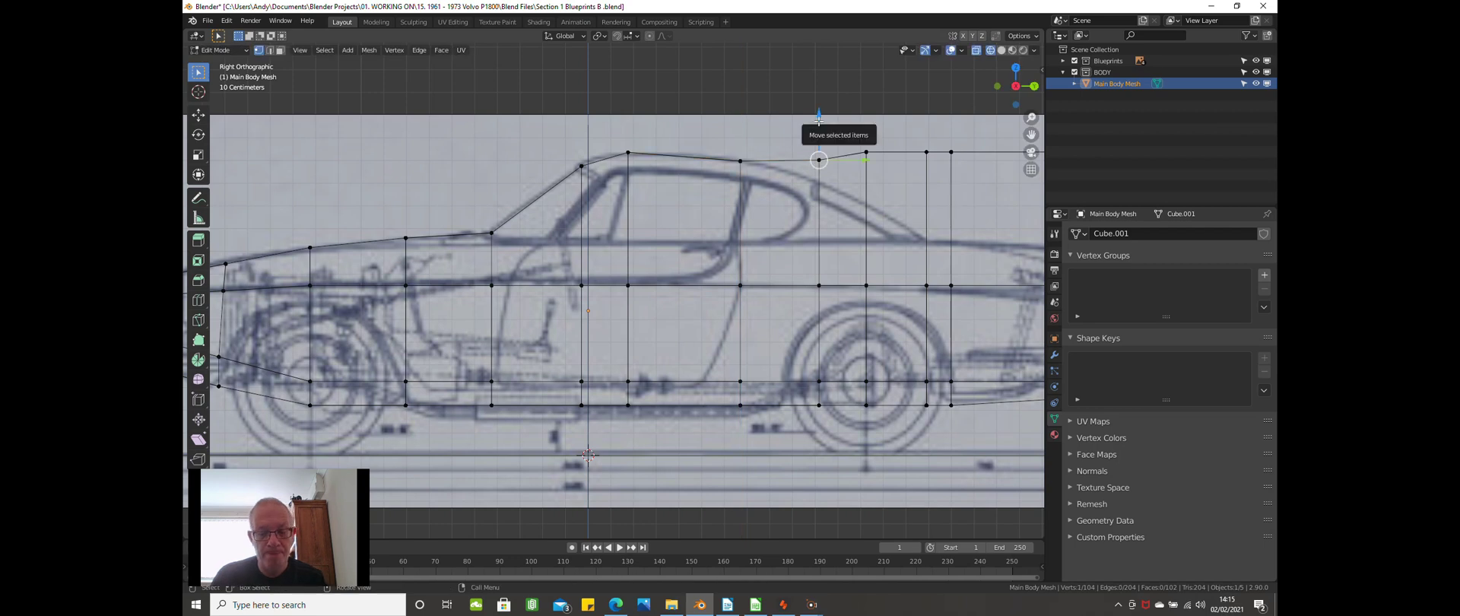
pyautogui.press('b')
pyautogui.moveTo(802, 118); pyautogui.dragTo(831, 200)
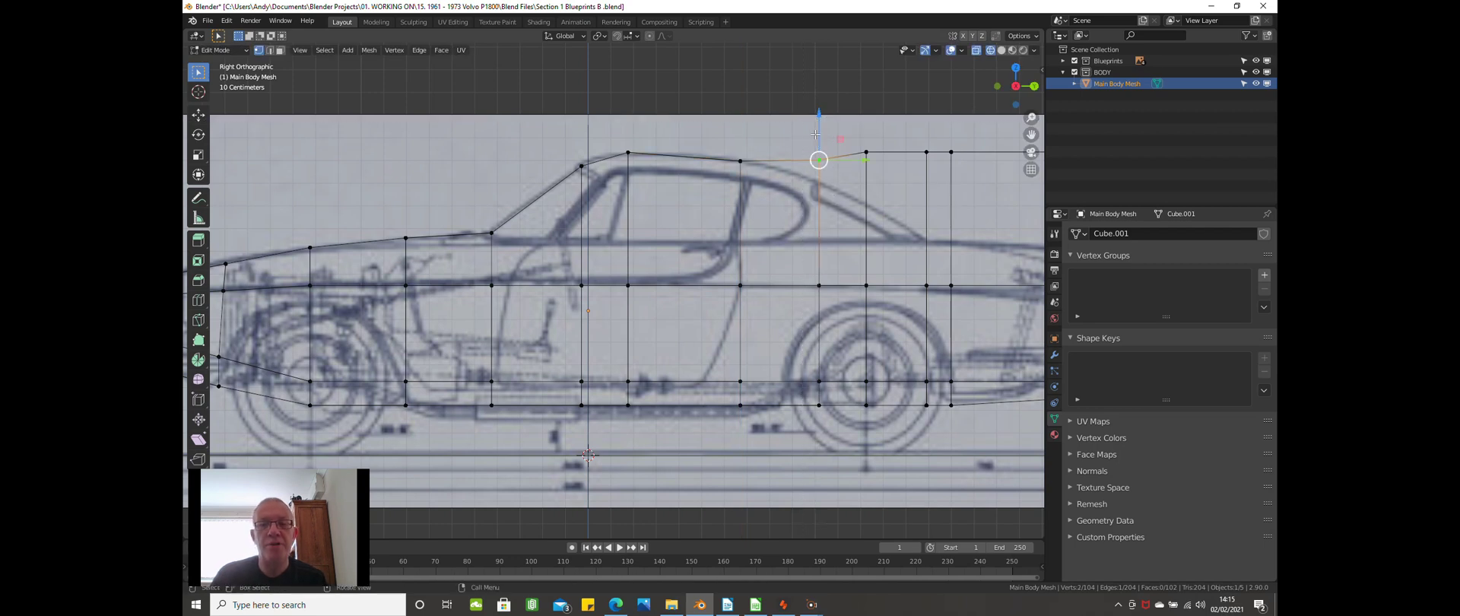
pyautogui.press('g')
pyautogui.press('z')
pyautogui.click(821, 138)
pyautogui.hotkey('alt', 'a')
# Lower the top vertices of the loop through the rear wheel's centre about 0.22 m onto the sloping rear roofline.
pyautogui.press('b')
pyautogui.moveTo(848, 117); pyautogui.dragTo(885, 183)
pyautogui.press('g')
pyautogui.press('z')
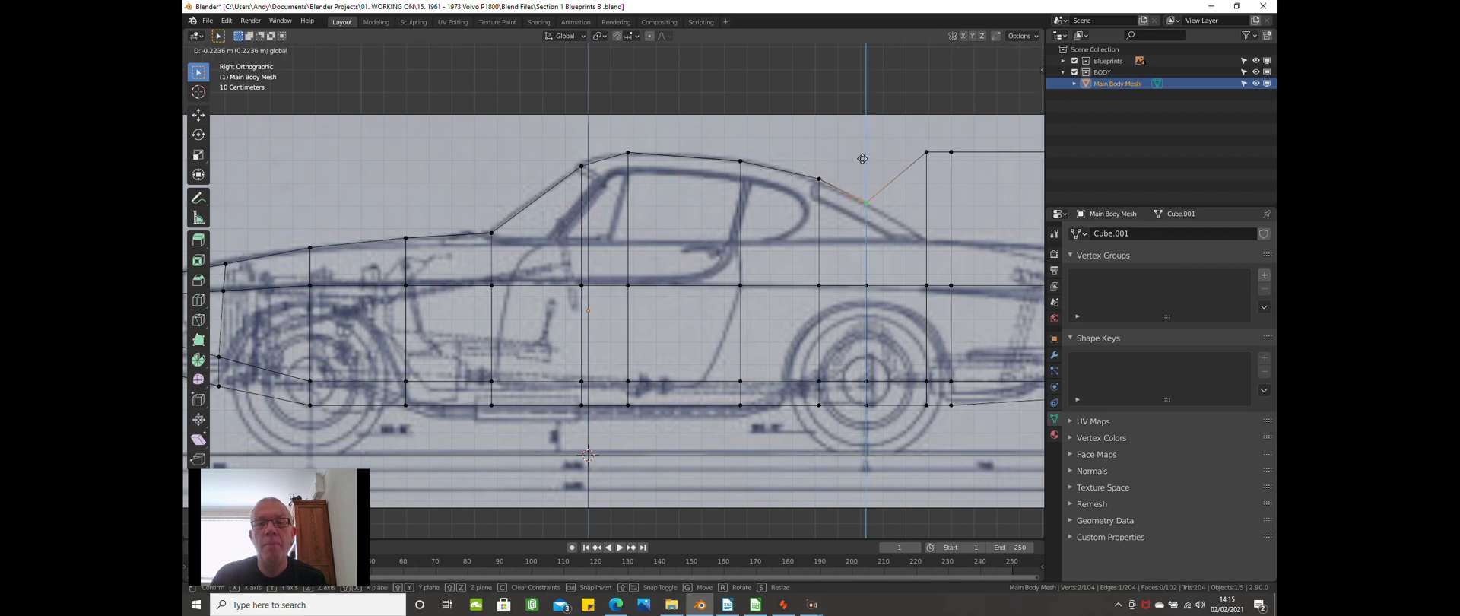
pyautogui.click(862, 159)
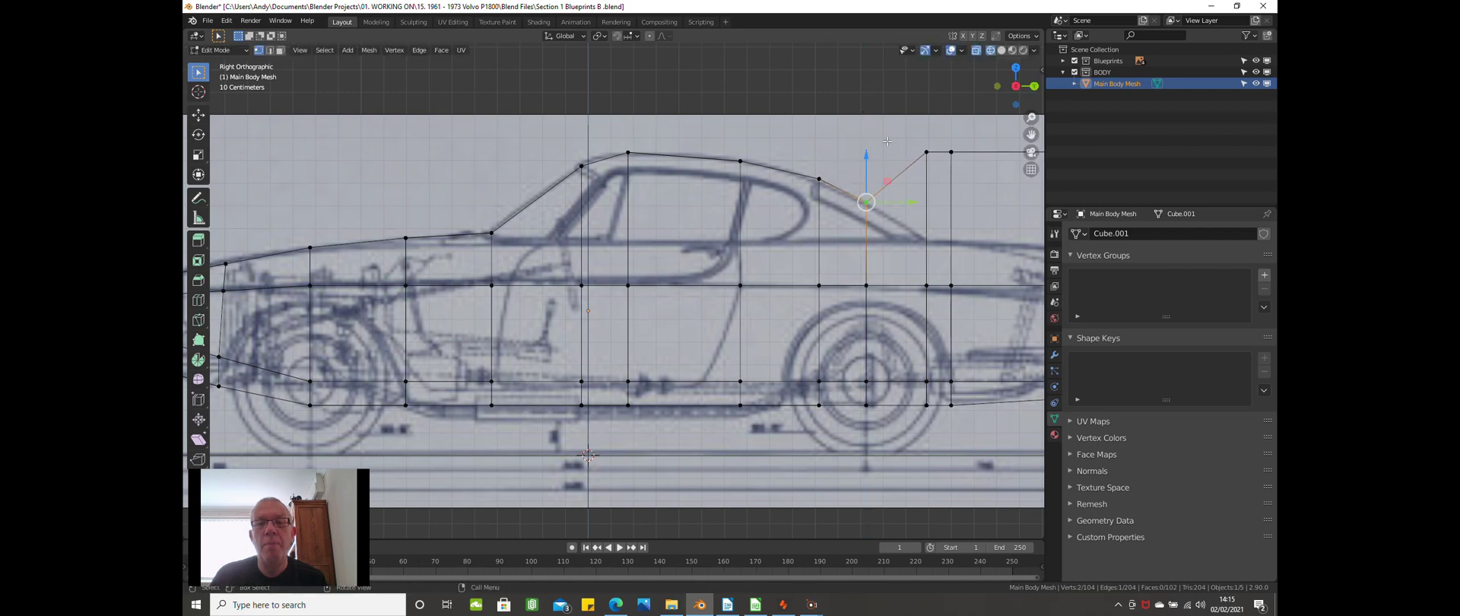
pyautogui.click(765, 135)
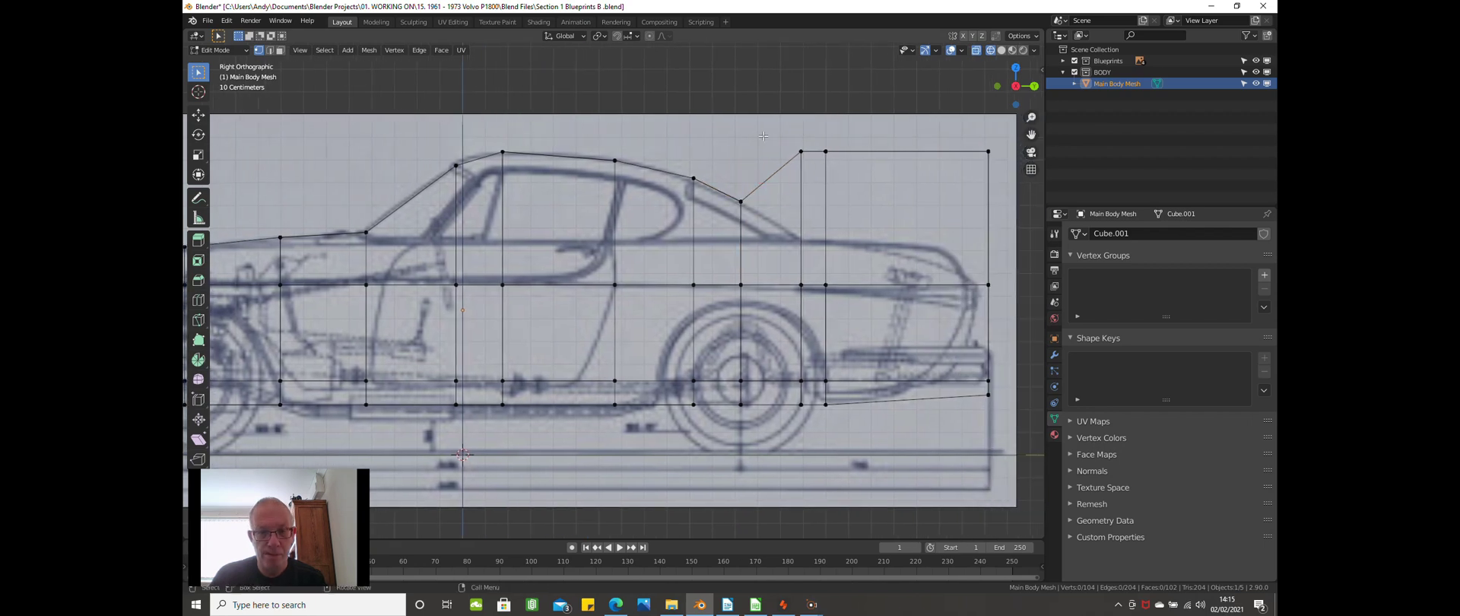
# Lower the top vertices of the two loops behind the rear wheel's centre about 0.39 m to the front of the boot deck.
pyautogui.moveTo(767, 136); pyautogui.dragTo(830, 158)
pyautogui.press('g')
pyautogui.press('z')
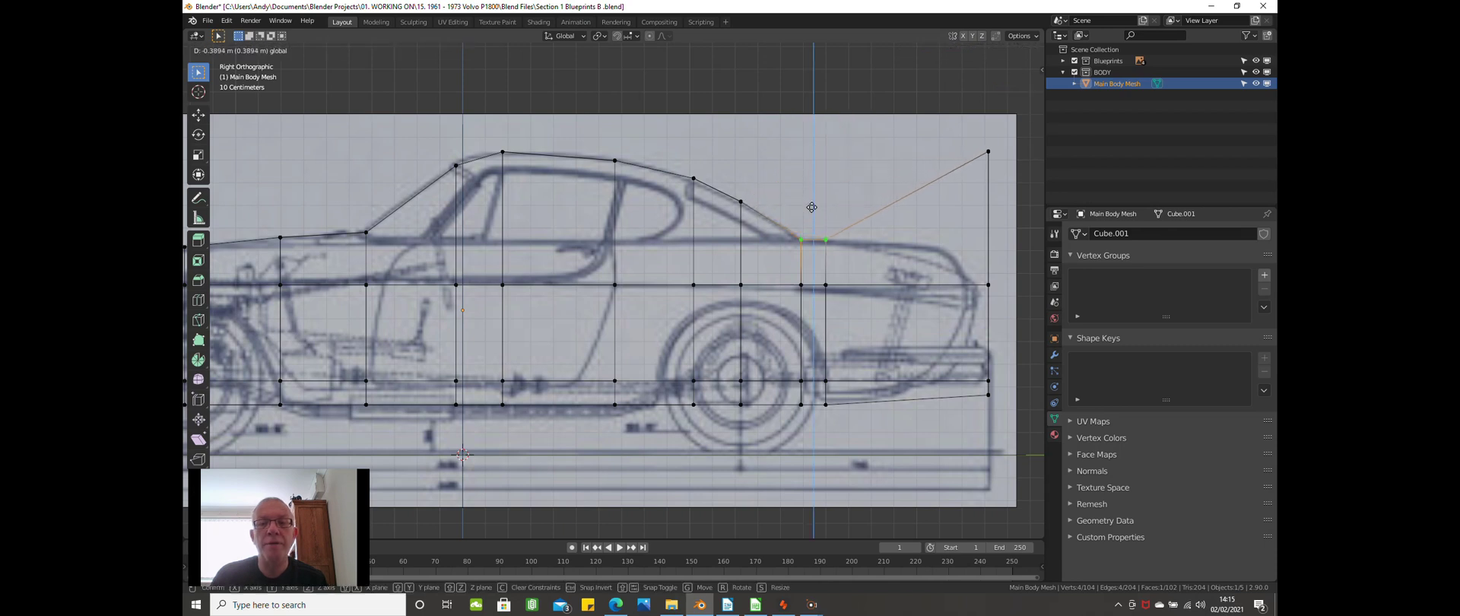
pyautogui.click(812, 208)
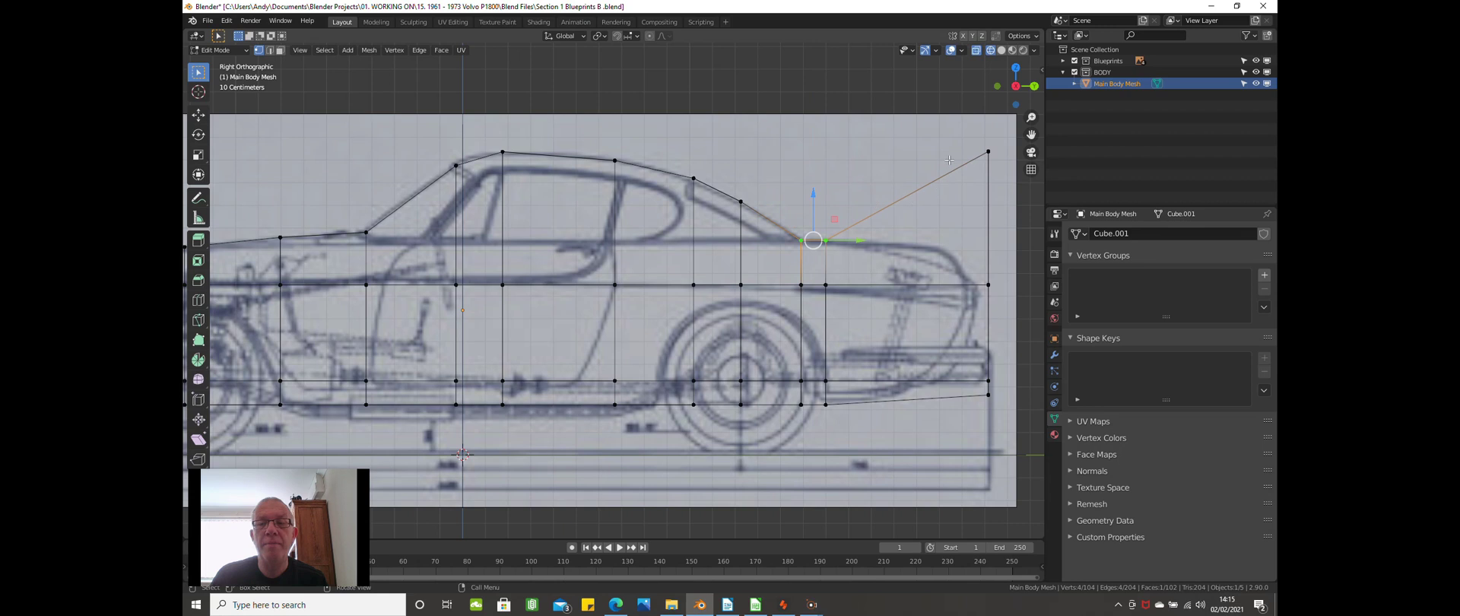
# Lower the top vertices at the car's rear end and move them about 0.21 m forward onto the boot lid's rear corner.
pyautogui.scroll(-2, 949, 152)
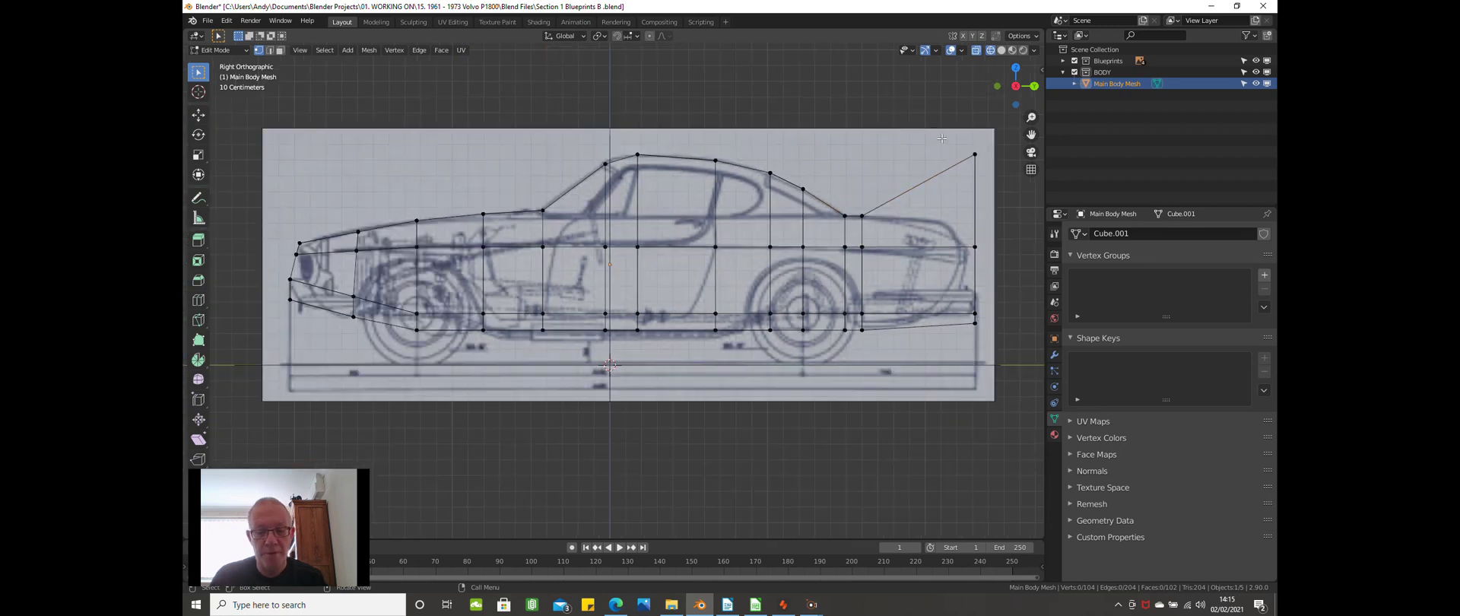
pyautogui.moveTo(942, 140); pyautogui.dragTo(988, 183)
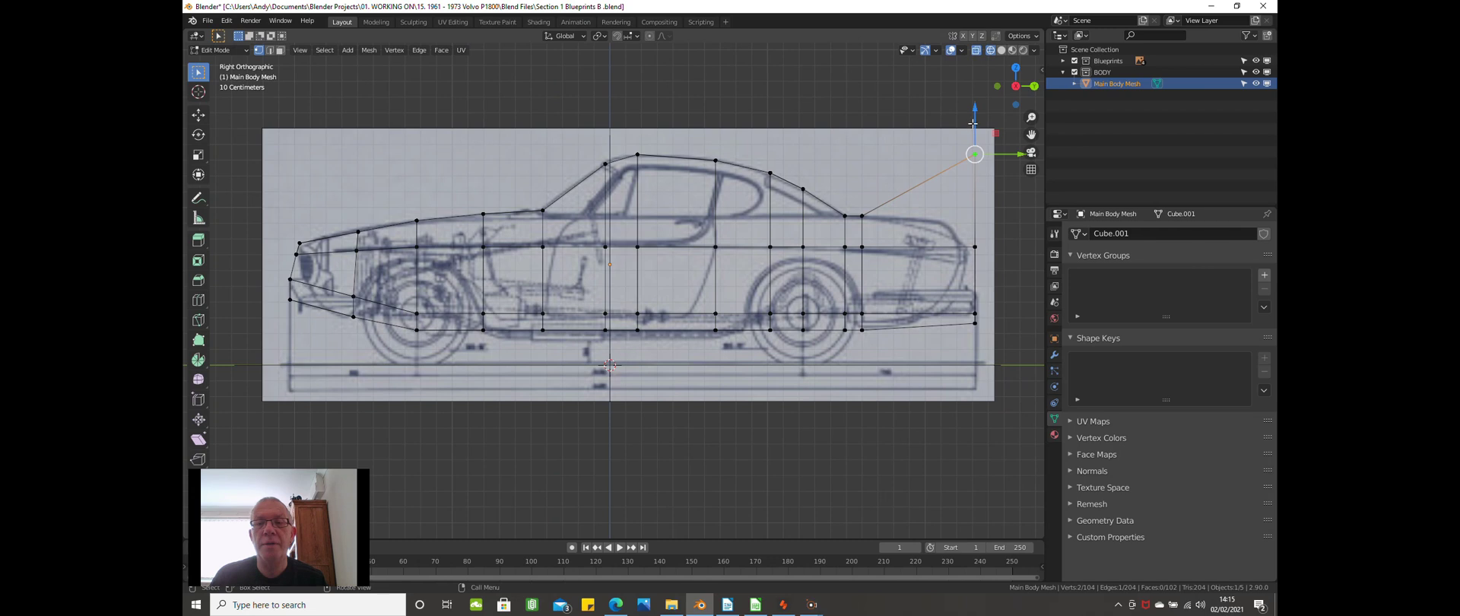
pyautogui.press('g')
pyautogui.press('z')
pyautogui.click(999, 220)
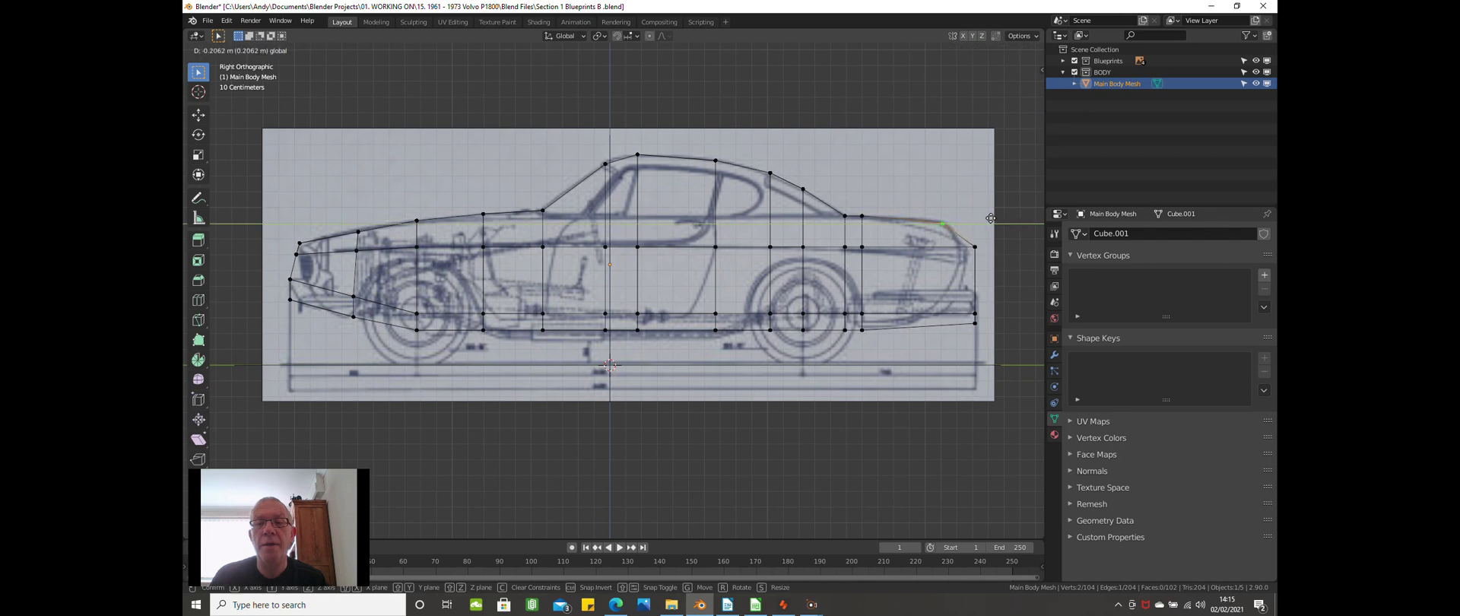
pyautogui.hotkey('alt', 'a')
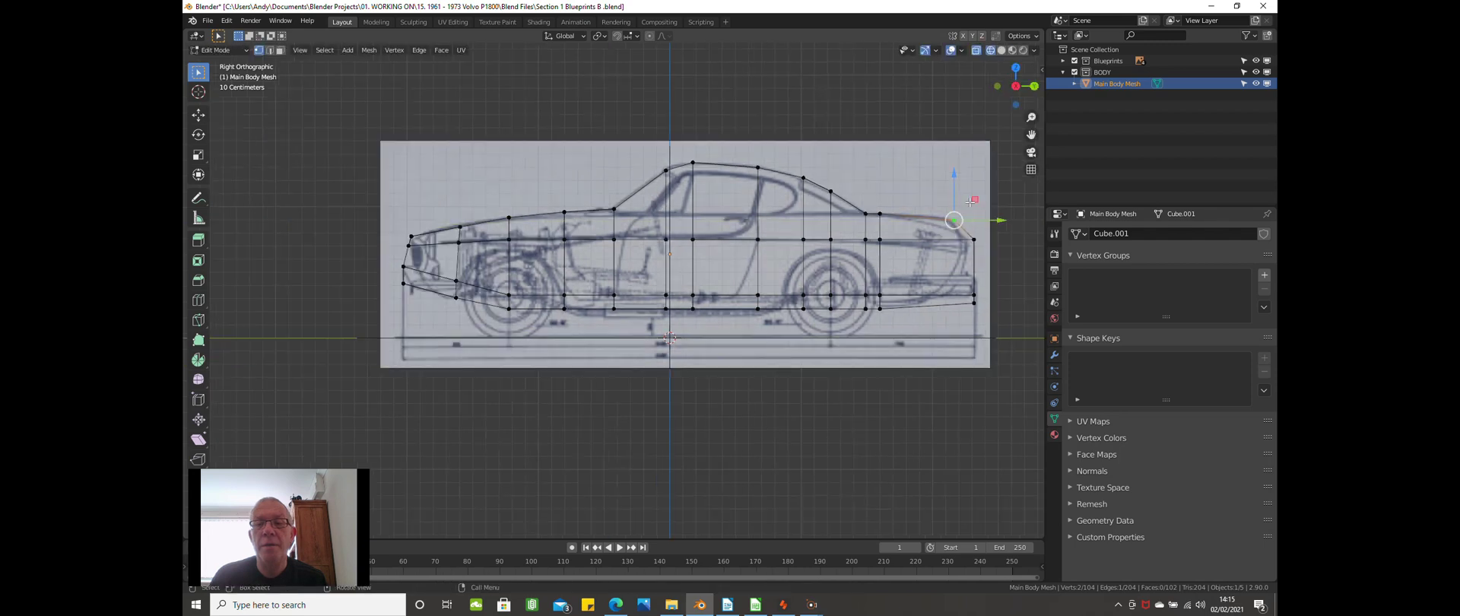
# Move the rear-end vertices of the waistline loop slightly forward along Y onto the tail outline.
pyautogui.scroll(4, 969, 200)
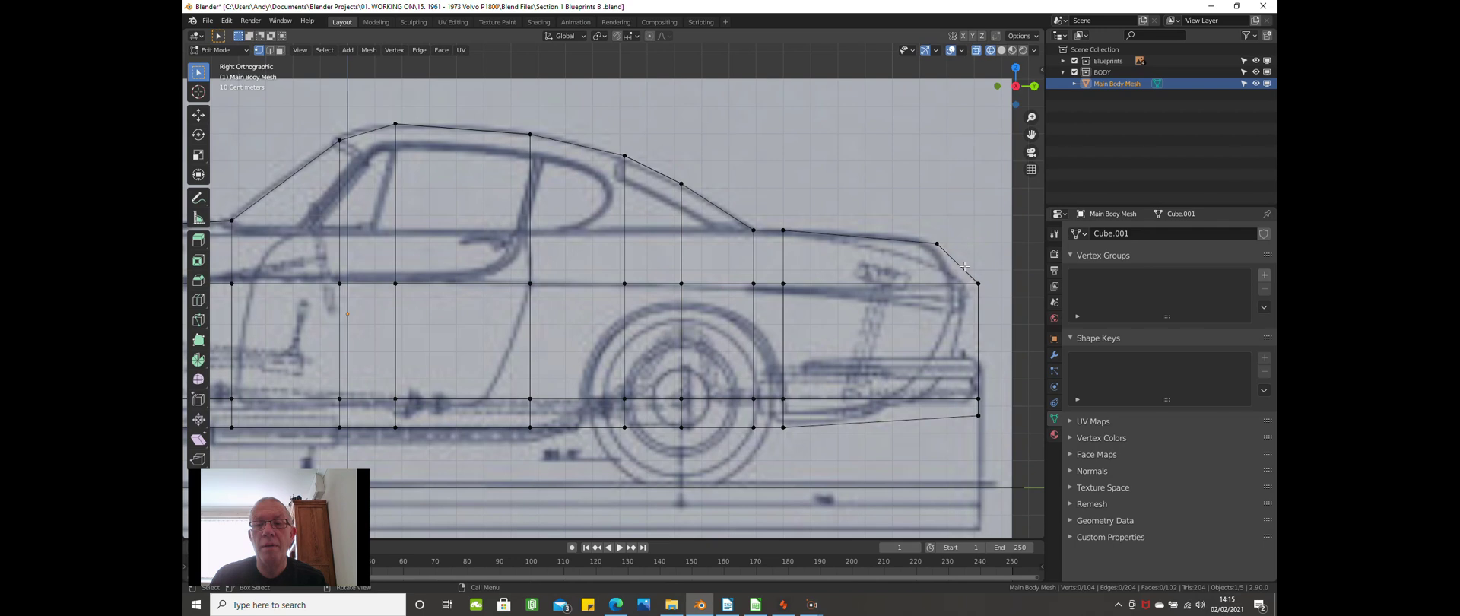
pyautogui.press('b')
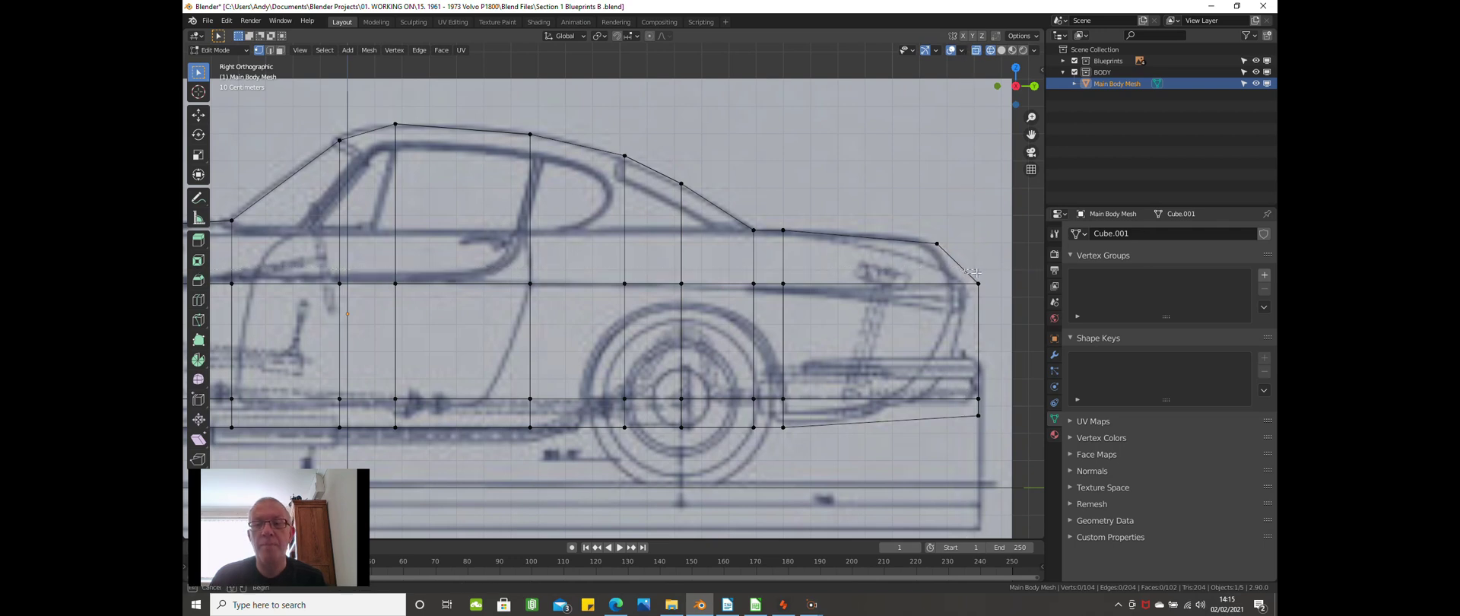
pyautogui.moveTo(974, 273); pyautogui.dragTo(1008, 282)
pyautogui.keyDown('shift'); pyautogui.moveTo(1008, 282); pyautogui.dragTo(965, 229, button='middle'); pyautogui.keyUp('shift')
pyautogui.scroll(4, 965, 229)
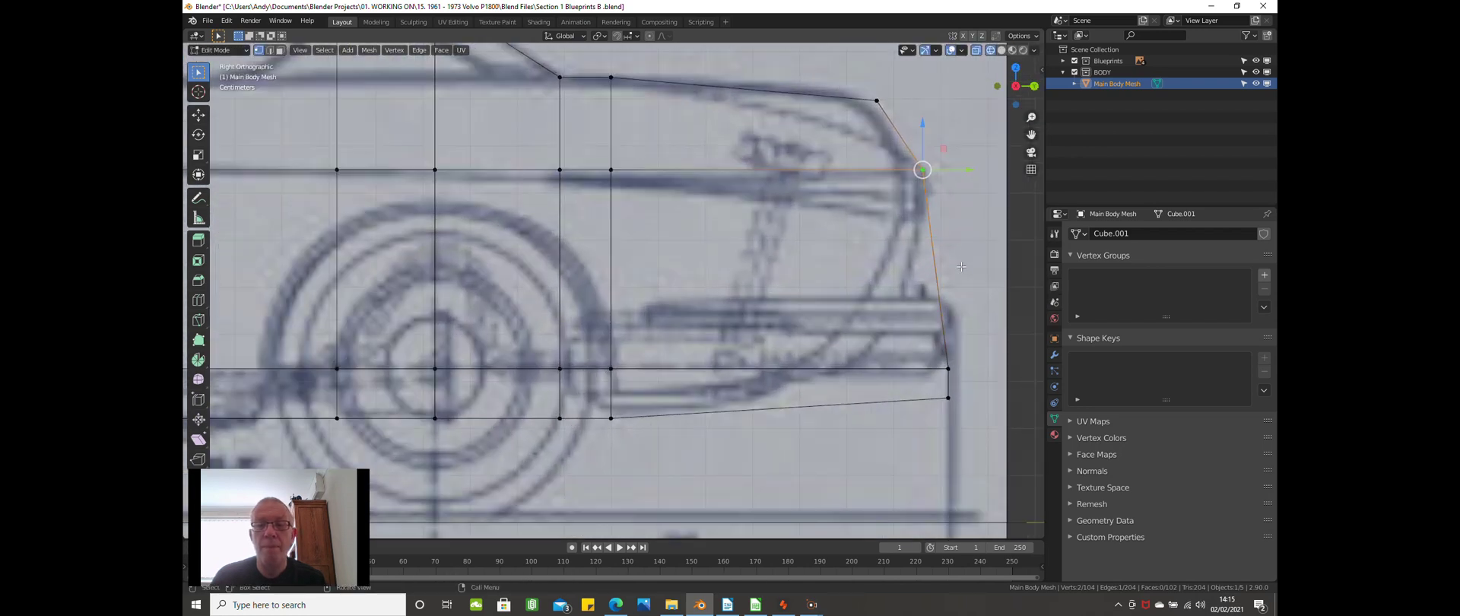
pyautogui.scroll(-2, 963, 316)
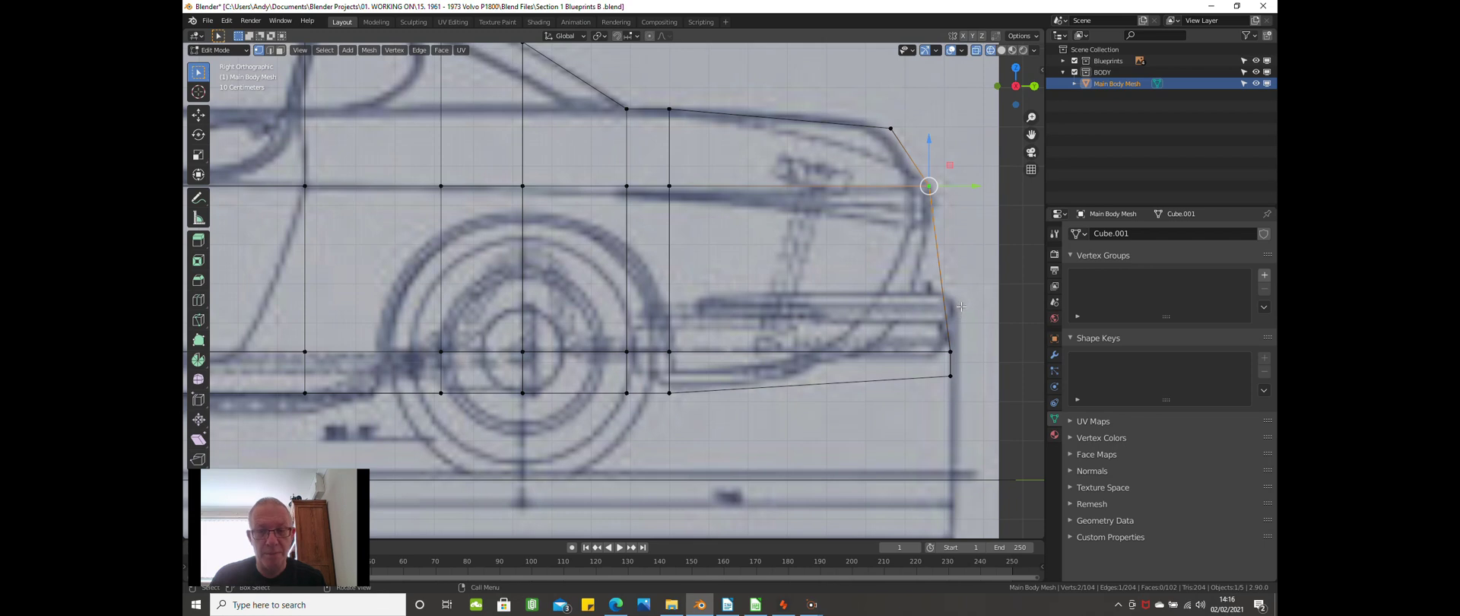
pyautogui.click(968, 283)
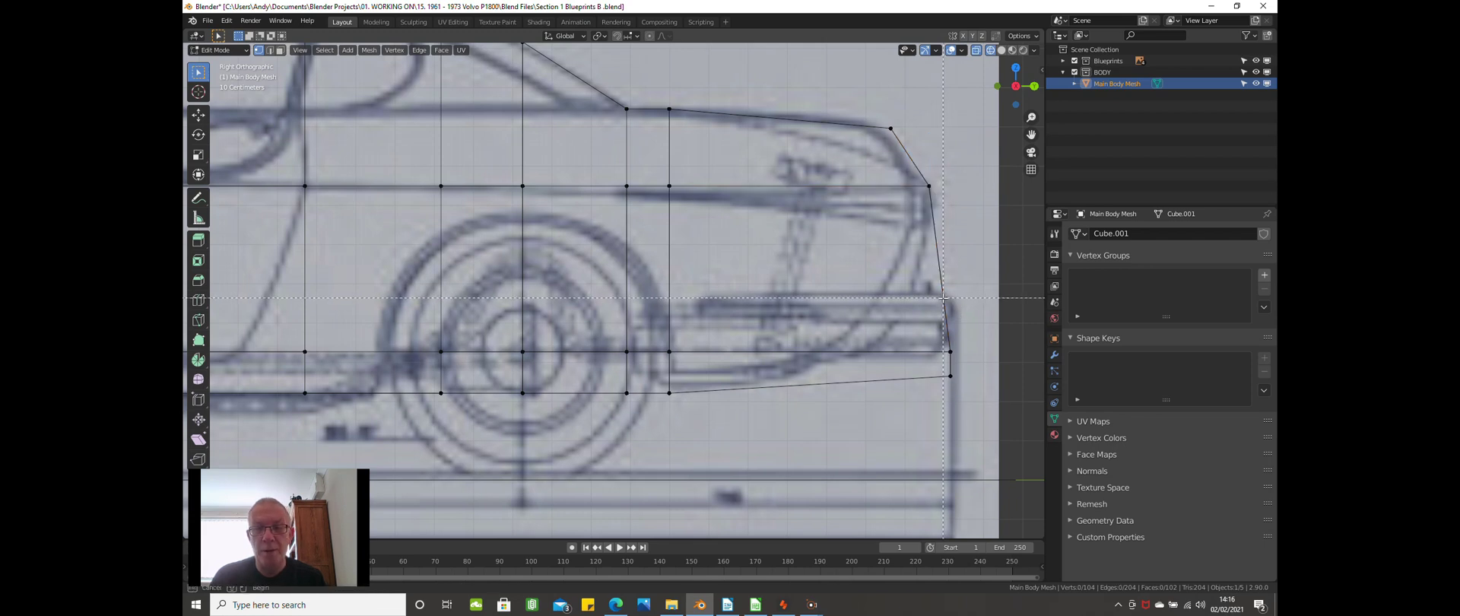
pyautogui.press('b')
pyautogui.moveTo(941, 320); pyautogui.dragTo(973, 379)
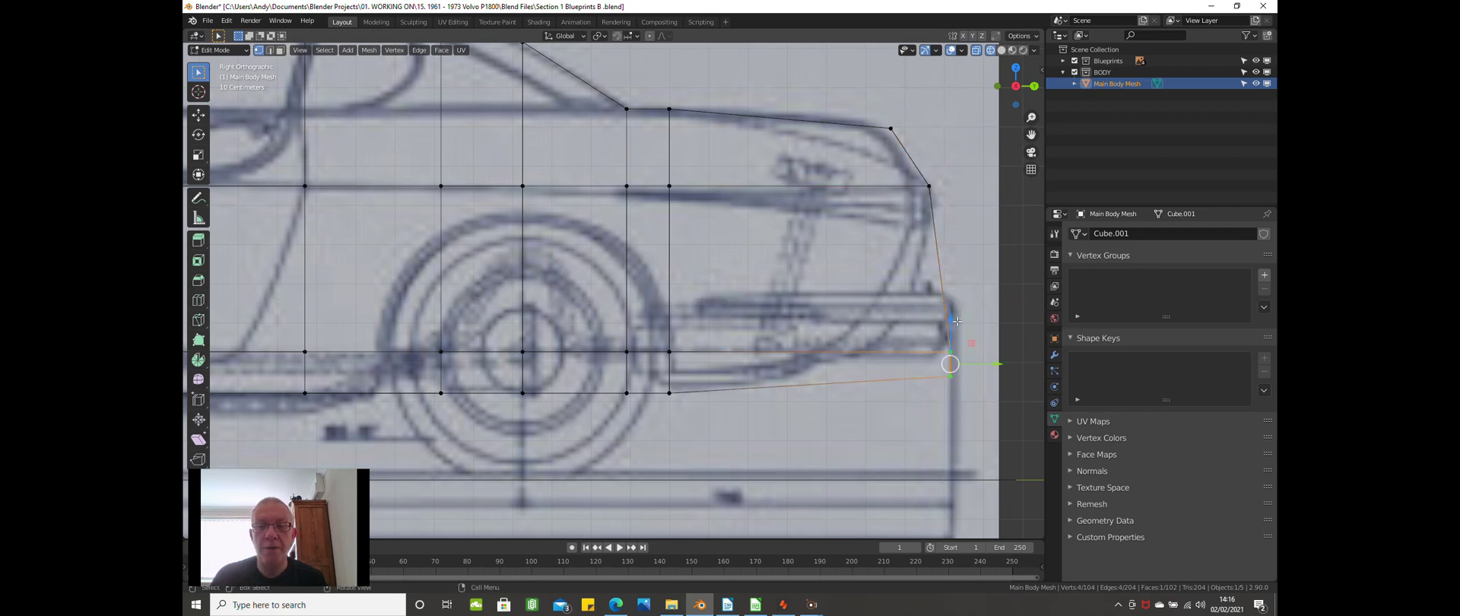
pyautogui.press('g')
pyautogui.press('z')
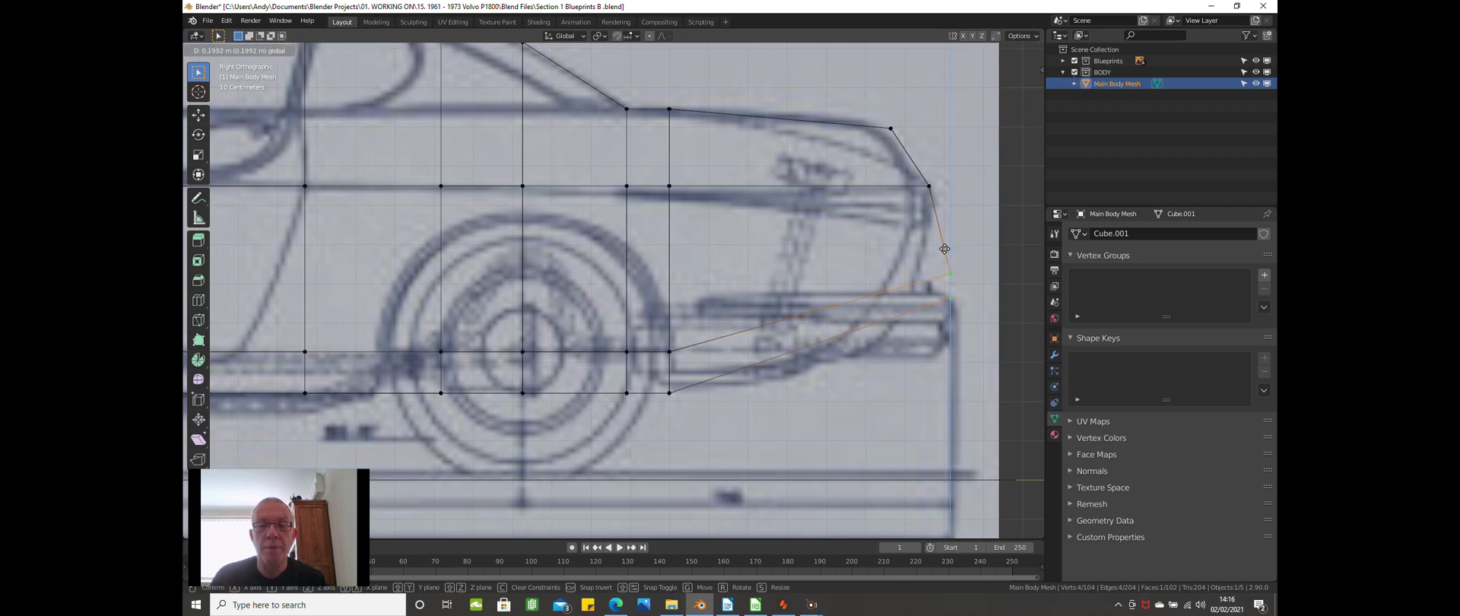
pyautogui.click(945, 246)
pyautogui.hotkey('ctrl', 'z')
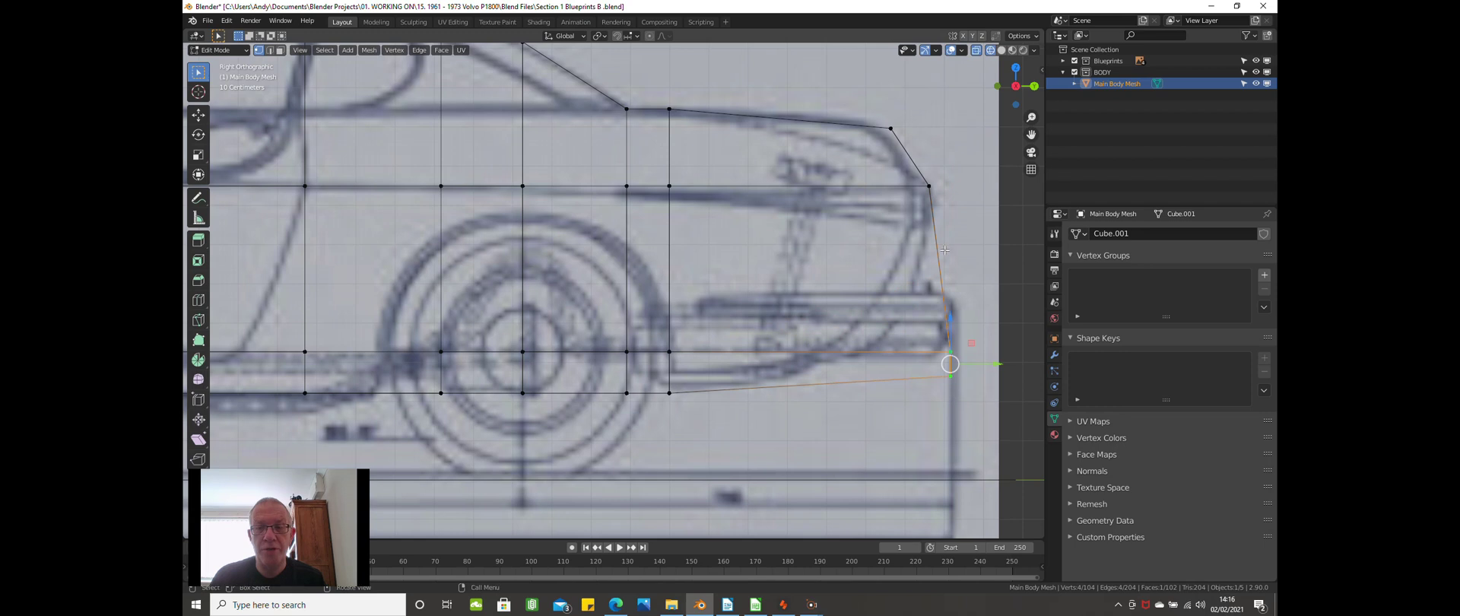
pyautogui.hotkey('alt', 'a')
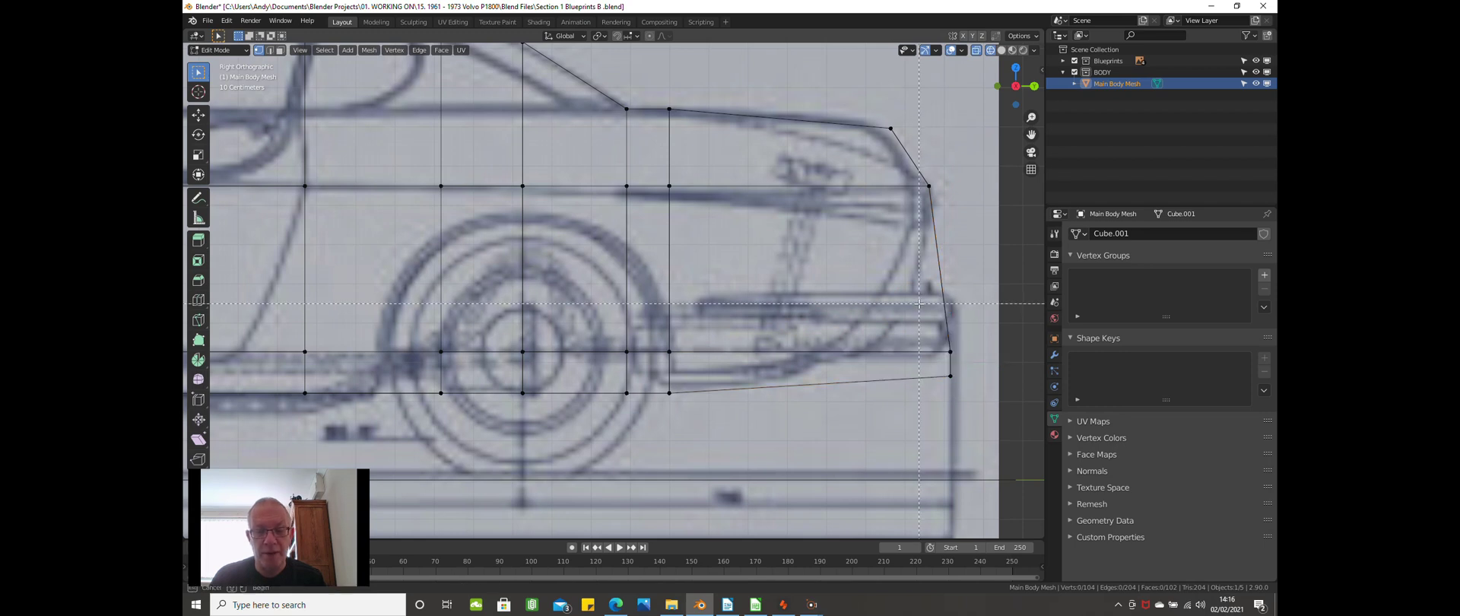
# Raise the upper of the two lower rear vertex rows about 0.2 m above the bumper and shift it forward onto the tail outline.
pyautogui.click(958, 330)
pyautogui.press('g')
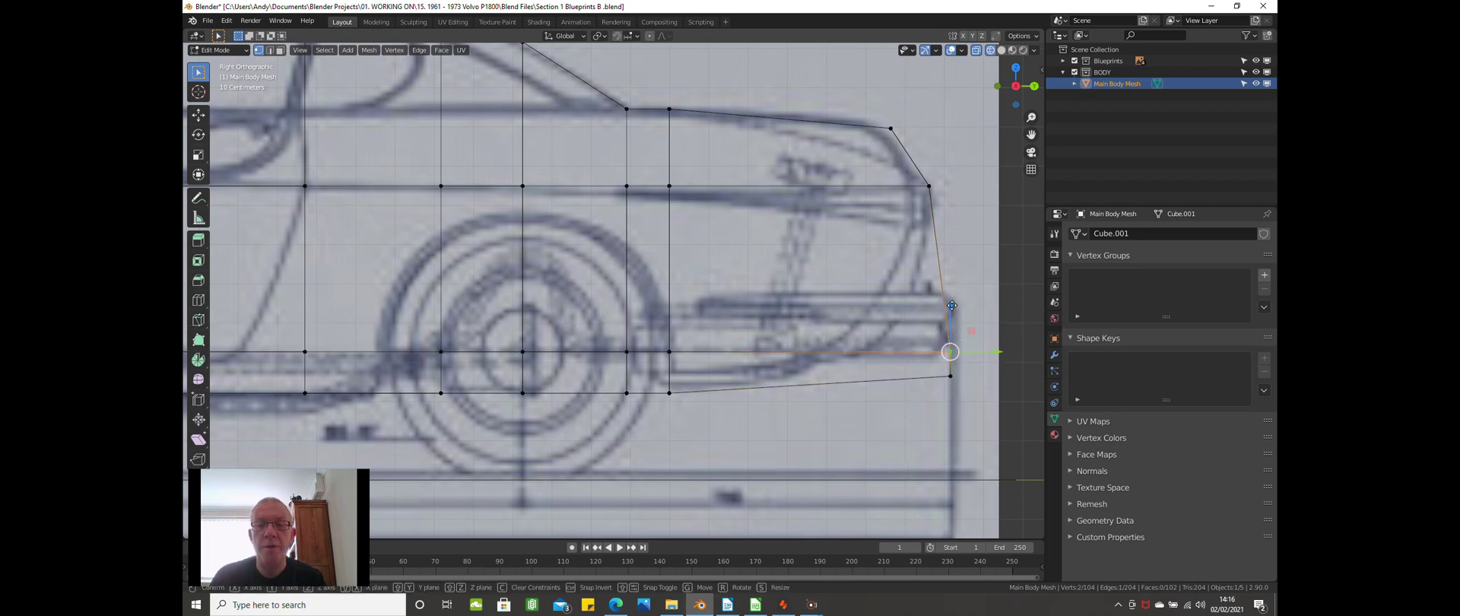
pyautogui.press('z')
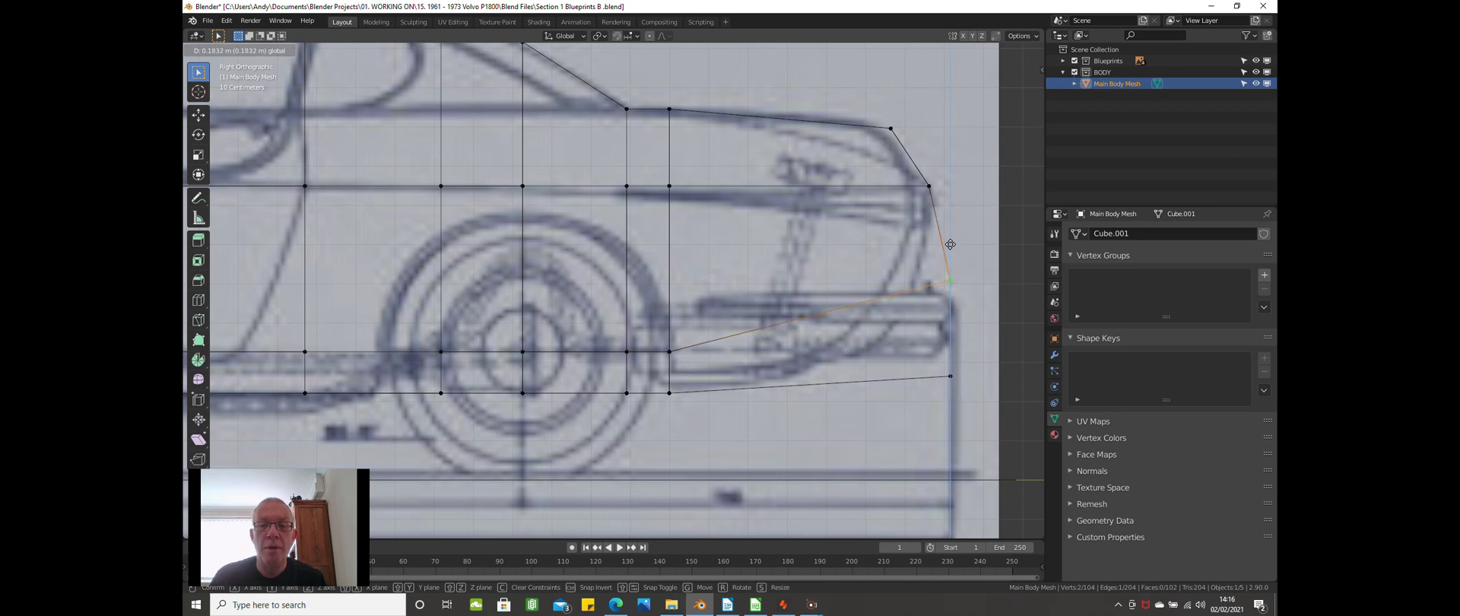
pyautogui.click(950, 240)
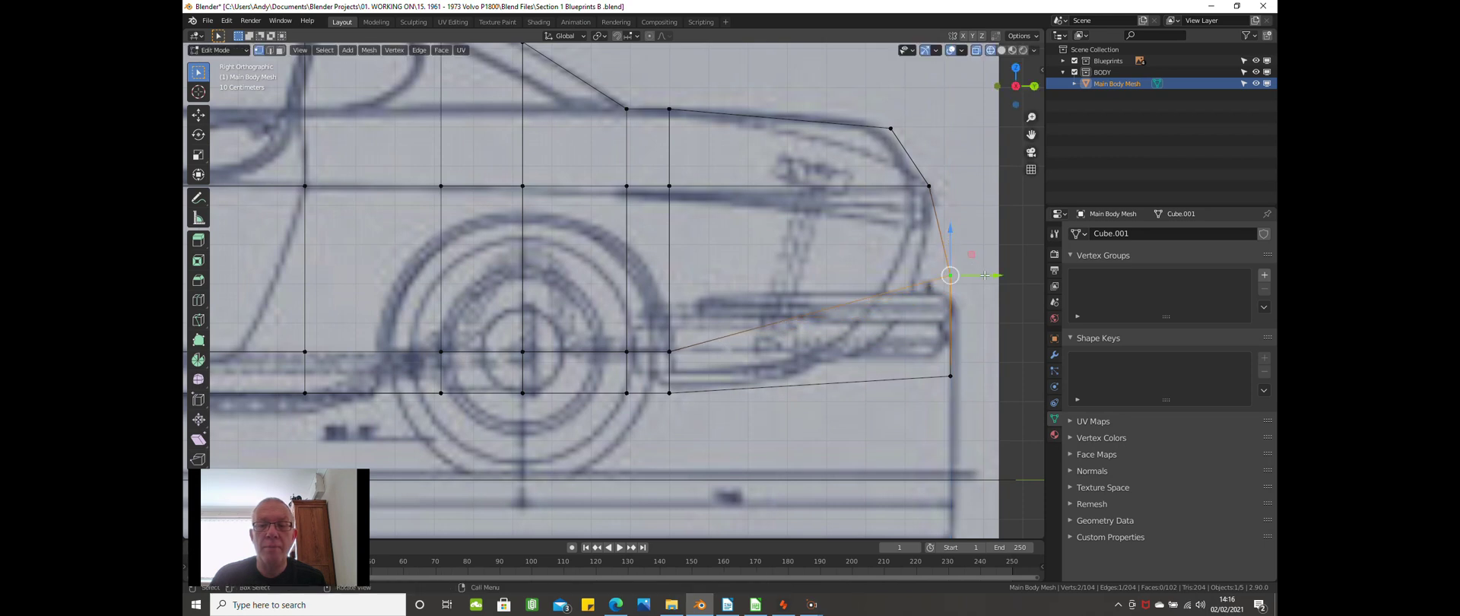
pyautogui.press('b')
pyautogui.moveTo(973, 277); pyautogui.dragTo(961, 275)
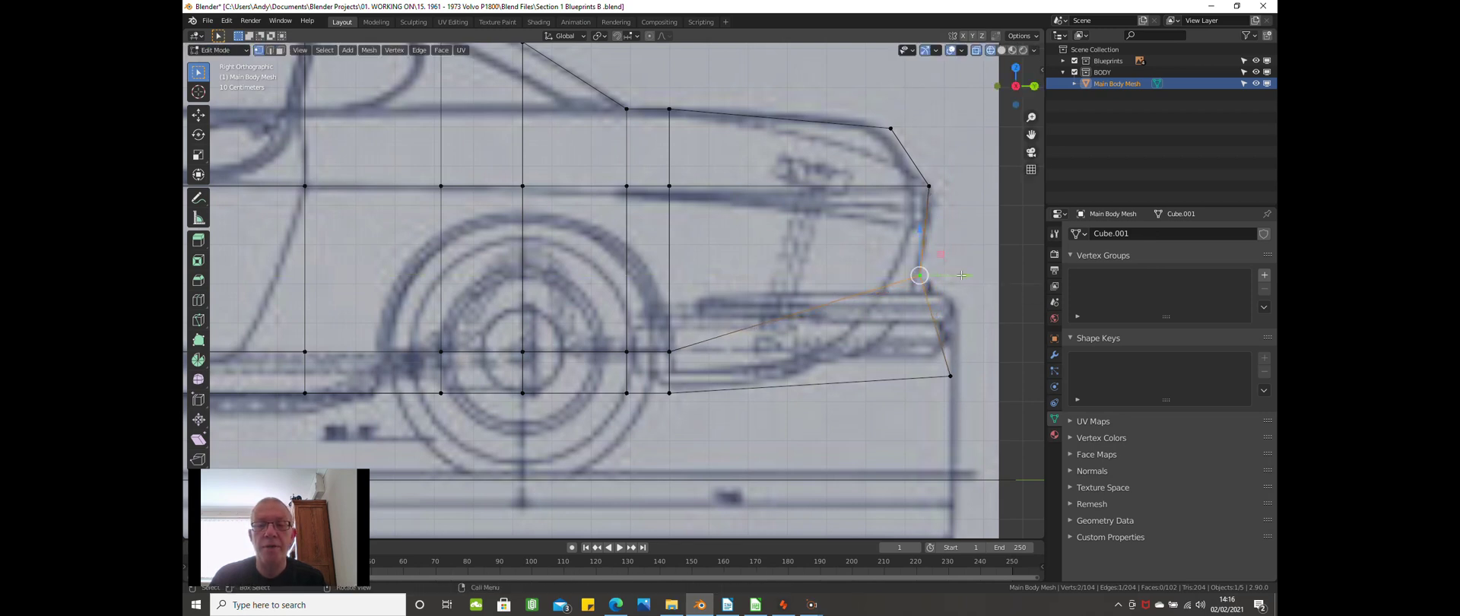
# Raise the bottom rear-end vertices about 0.09 m along Z to the rear bumper's lower edge.
pyautogui.scroll(-2, 958, 305)
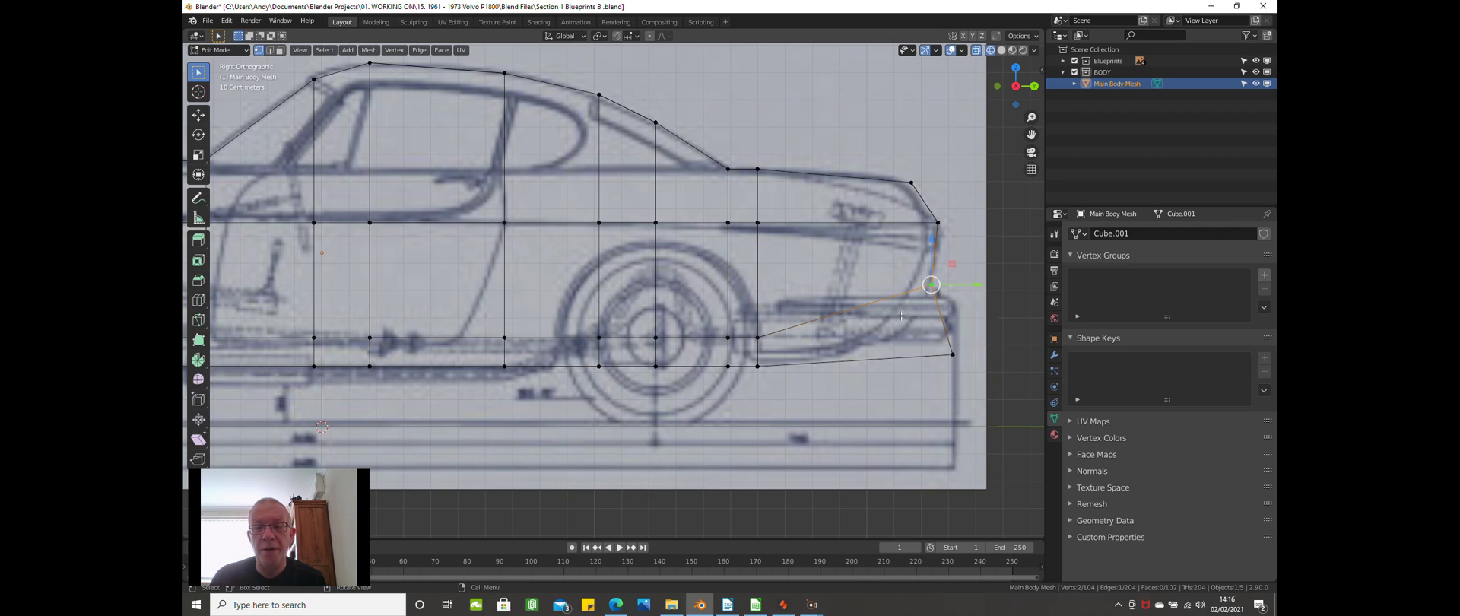
pyautogui.scroll(3, 903, 328)
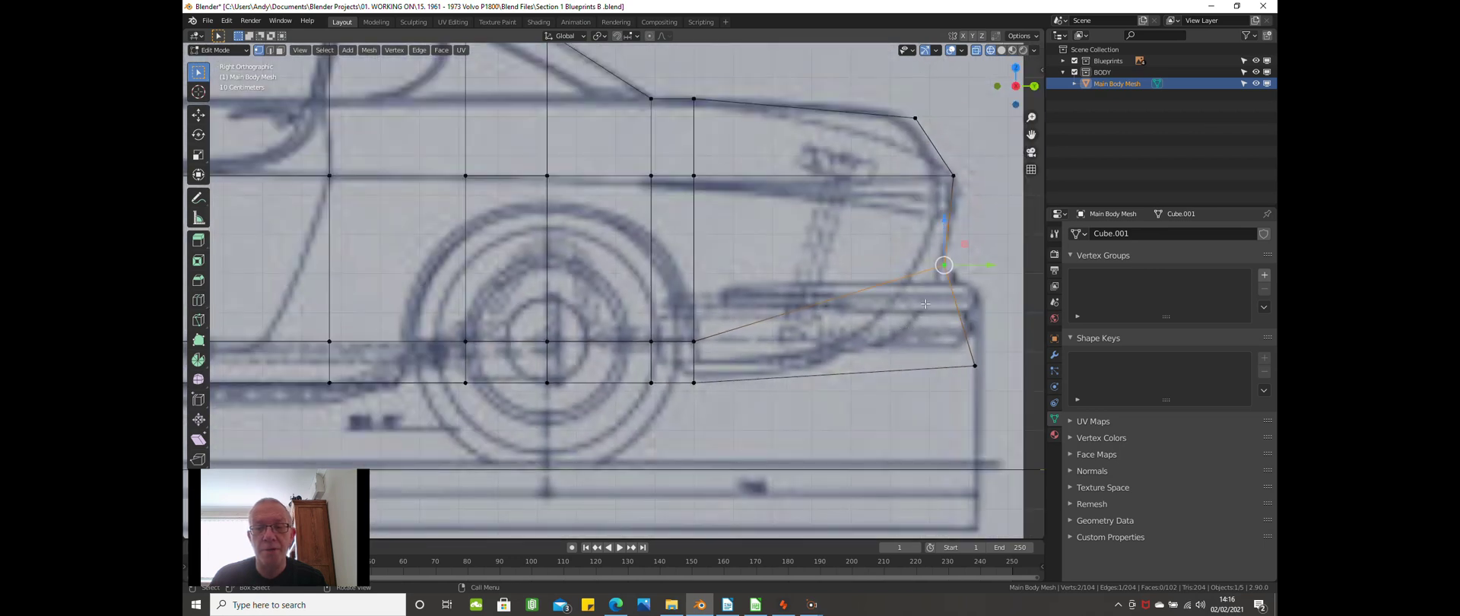
pyautogui.hotkey('alt', 'a')
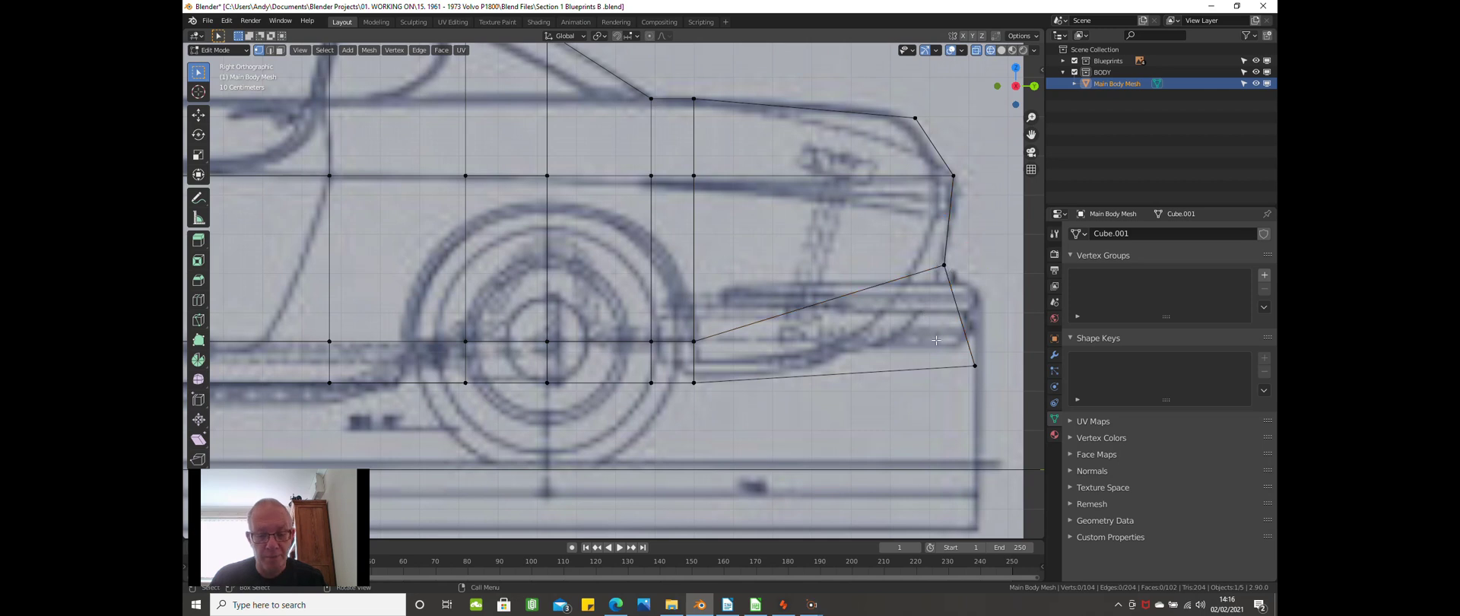
pyautogui.press('b')
pyautogui.moveTo(936, 340); pyautogui.dragTo(983, 380)
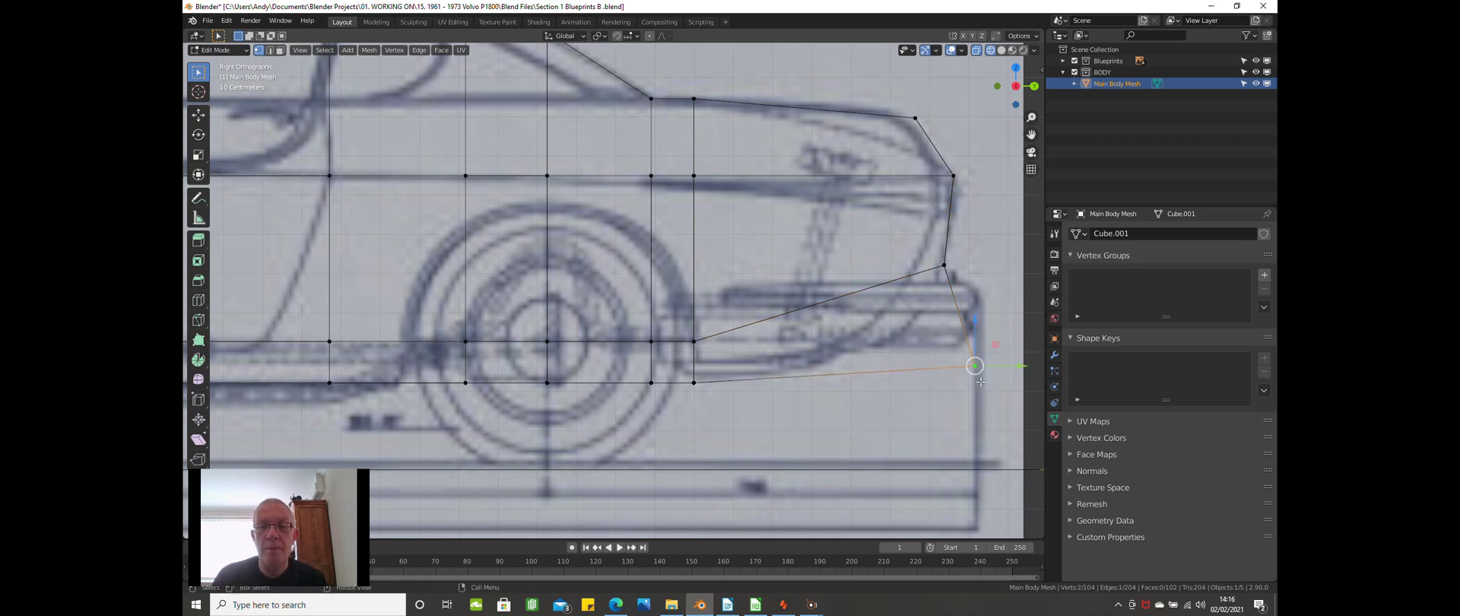
pyautogui.press('g')
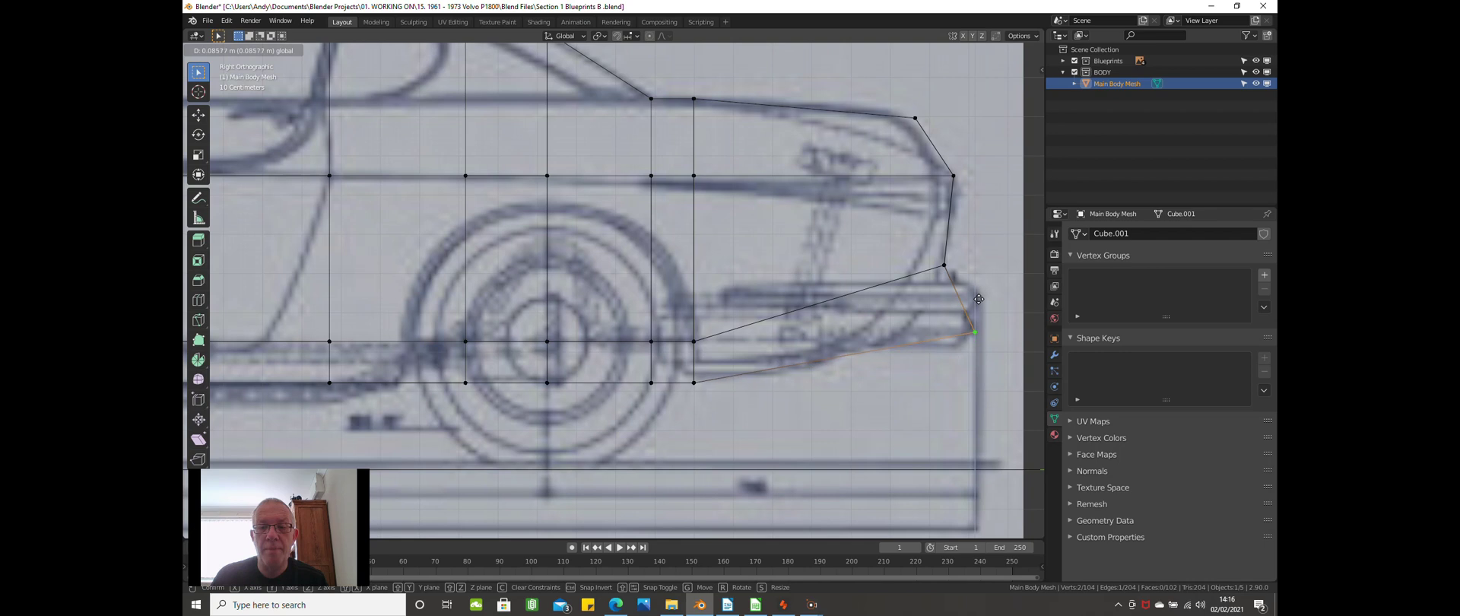
pyautogui.click(979, 297)
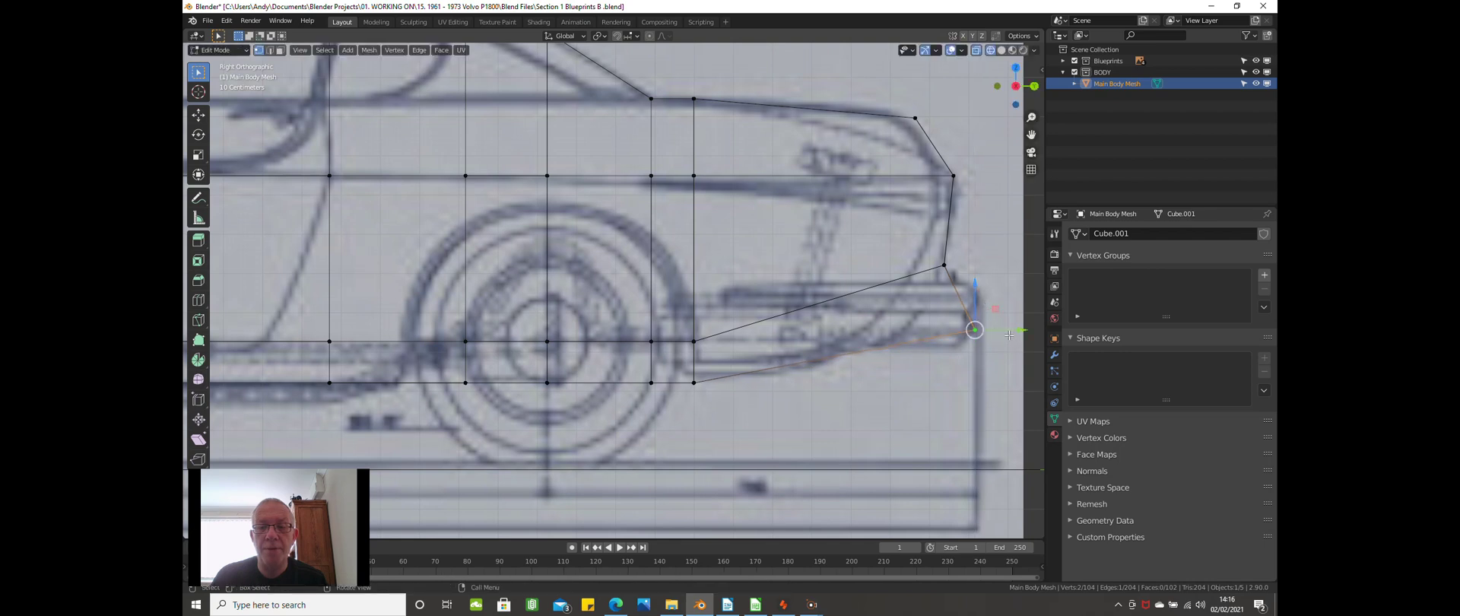
pyautogui.hotkey('alt', 'a')
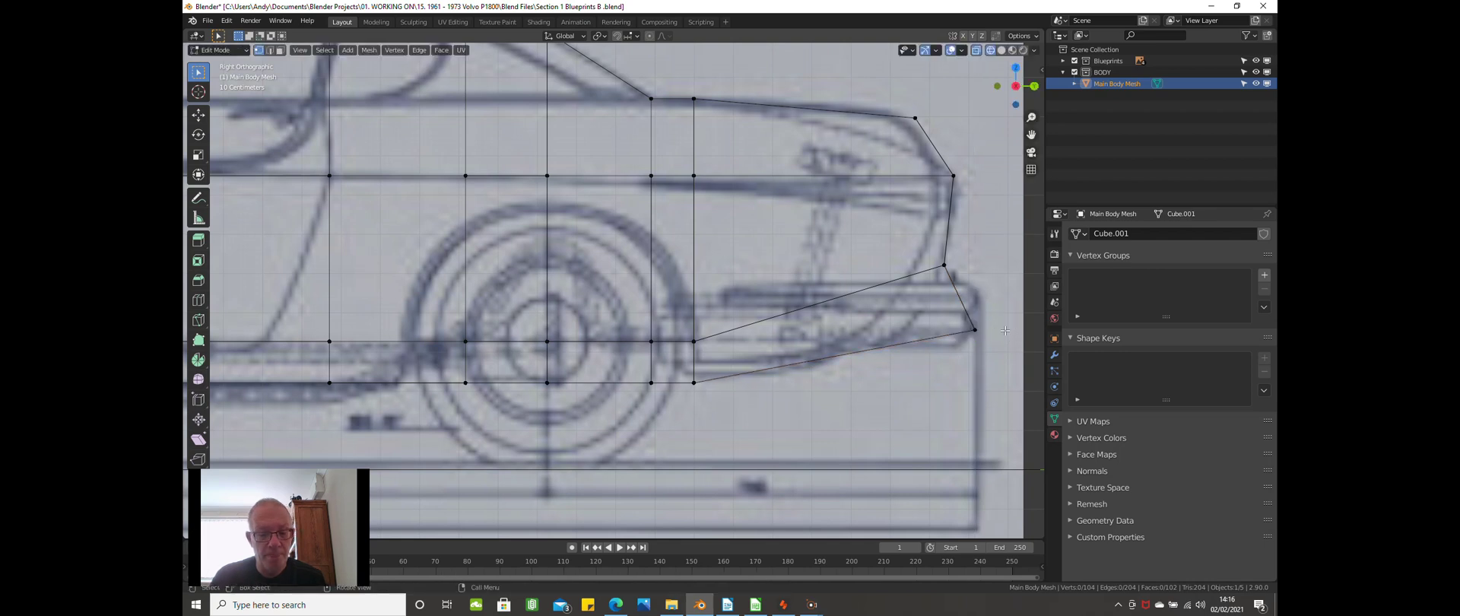
# Move the bottom rear-end vertices forward along Y onto the curved lower edge of the tail.
pyautogui.moveTo(1005, 330); pyautogui.dragTo(959, 319)
pyautogui.press('g')
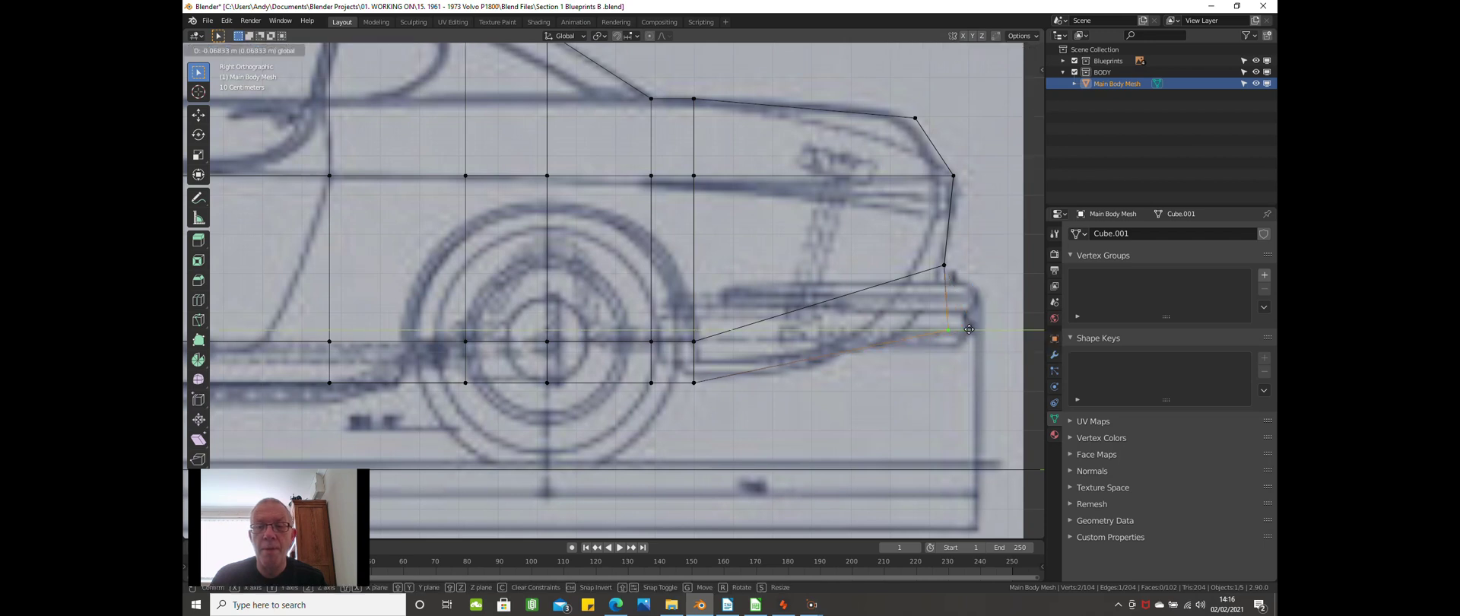
pyautogui.click(933, 331)
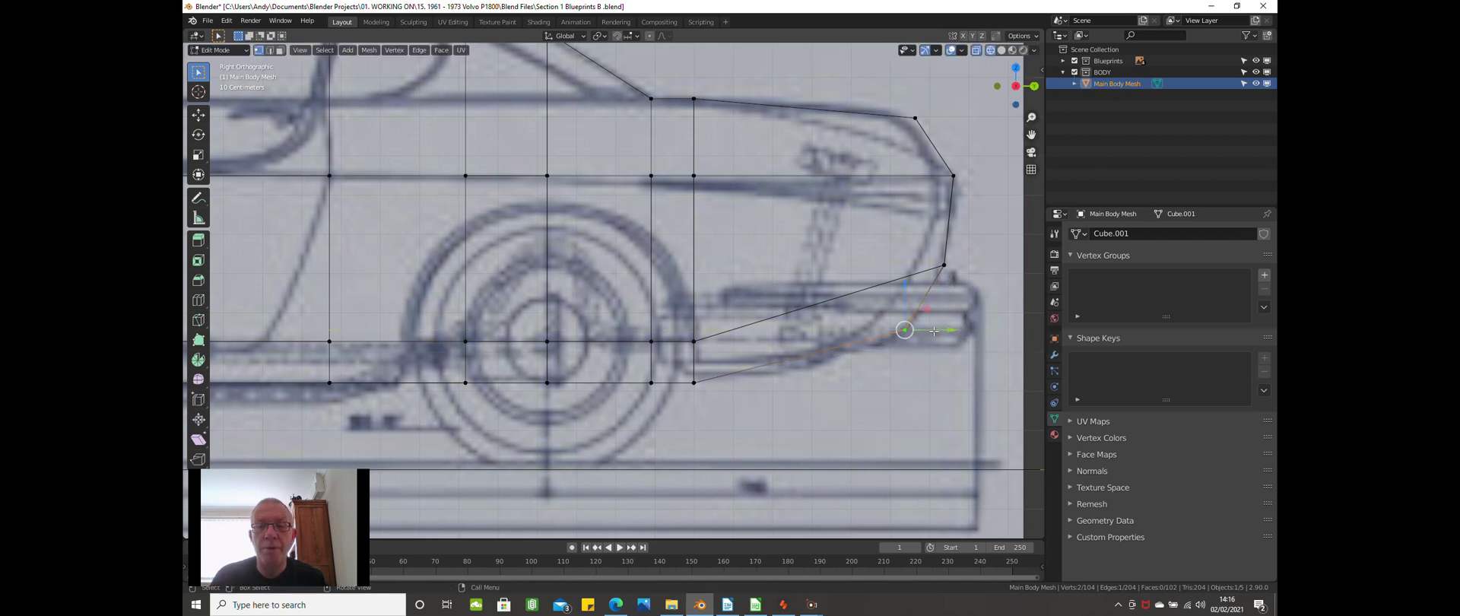
pyautogui.scroll(-4, 929, 289)
pyautogui.scroll(2, 927, 251)
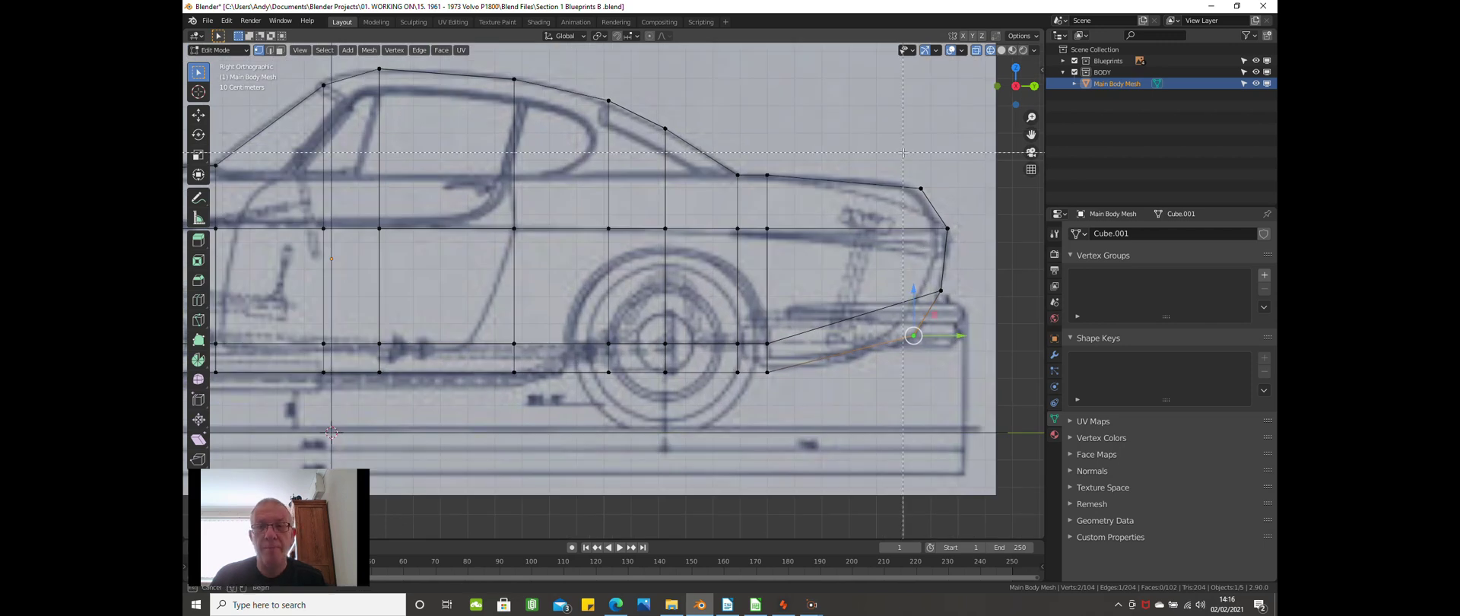
# Move the vertices at the boot lid's rear corner about 0.04 m forward along Y to match the blueprint curve.
pyautogui.keyDown('shift'); pyautogui.moveTo(902, 152); pyautogui.dragTo(947, 193); pyautogui.keyUp('shift')
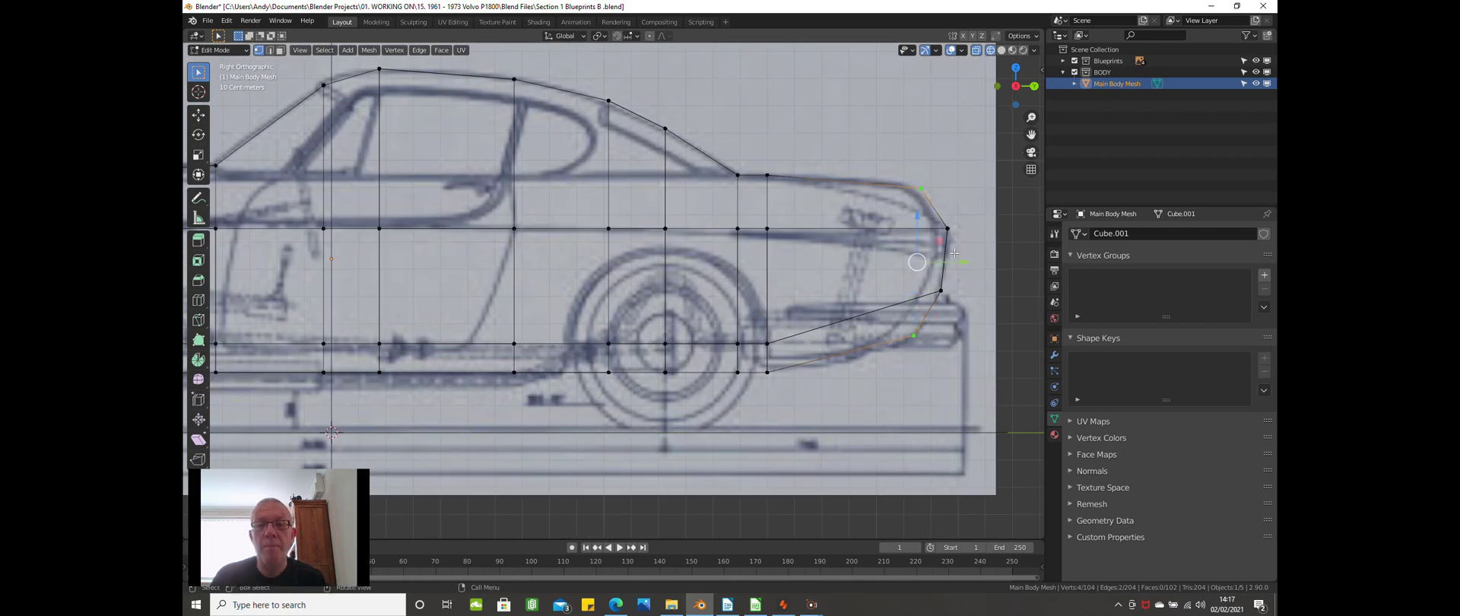
pyautogui.click(953, 183)
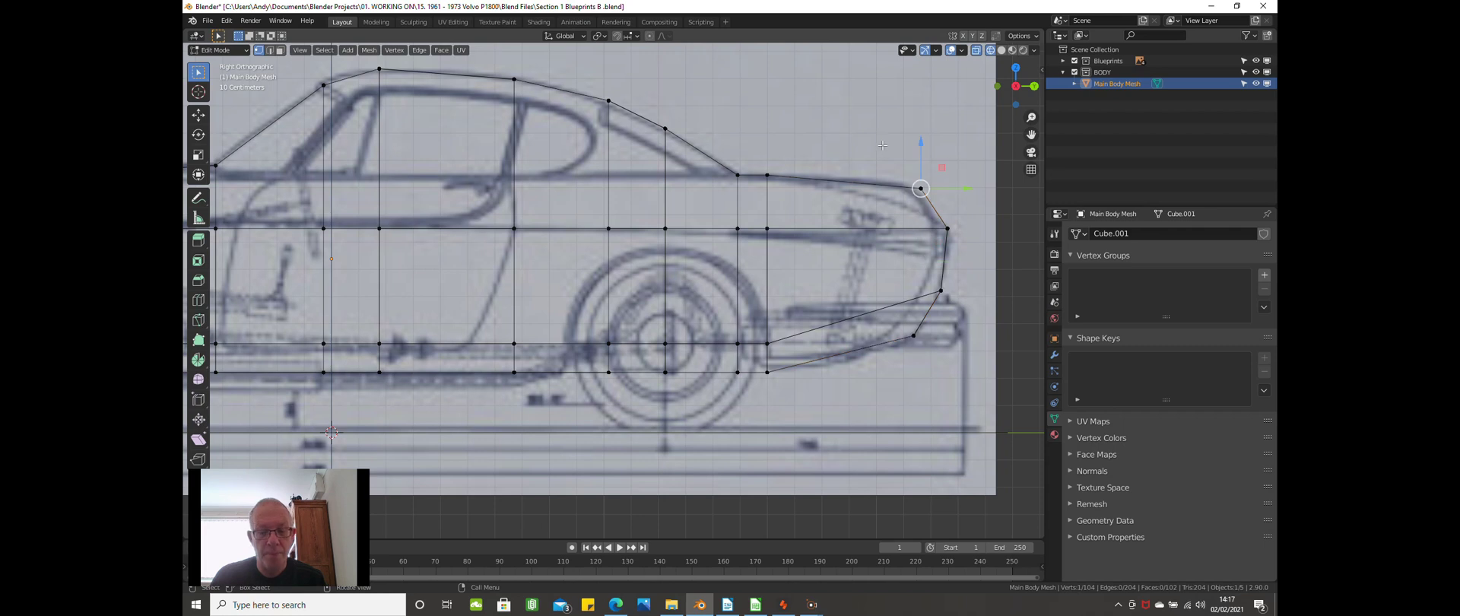
pyautogui.click(881, 137)
pyautogui.moveTo(881, 136); pyautogui.dragTo(950, 202)
pyautogui.scroll(-3, 968, 192)
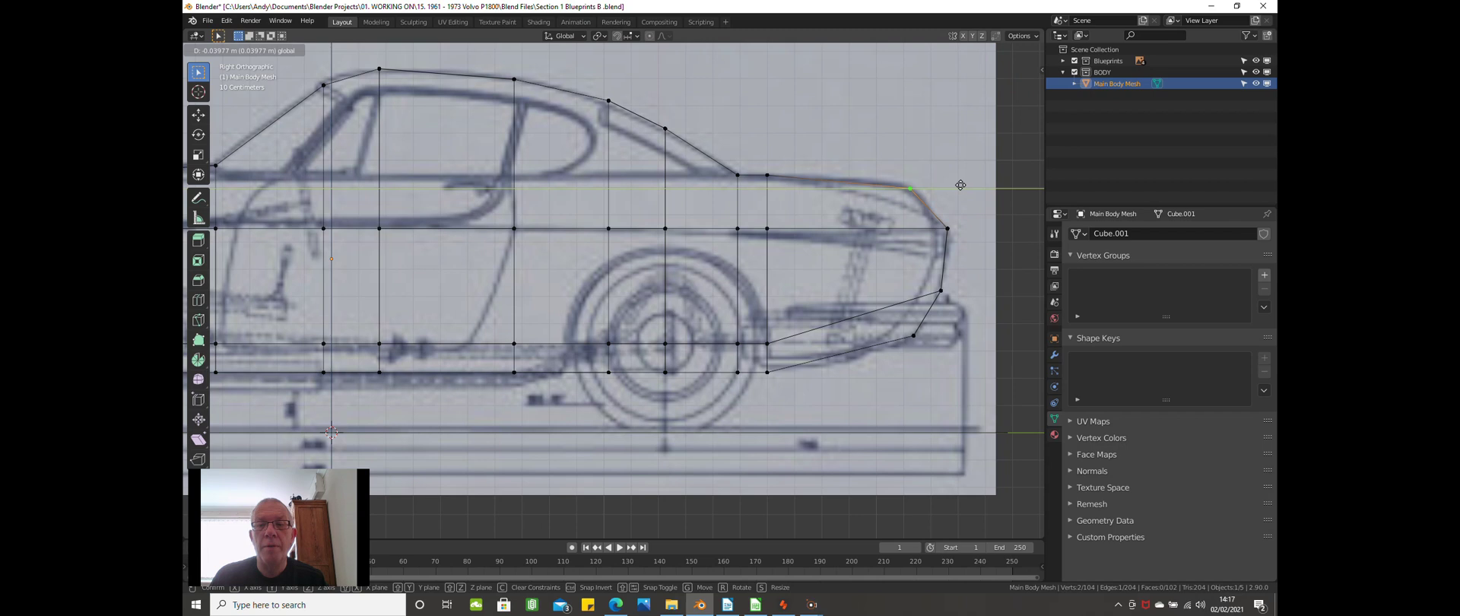
# Display the body mesh in solid shading, inspect it in perspective, and switch to the front orthographic view.
pyautogui.scroll(-2, 788, 149)
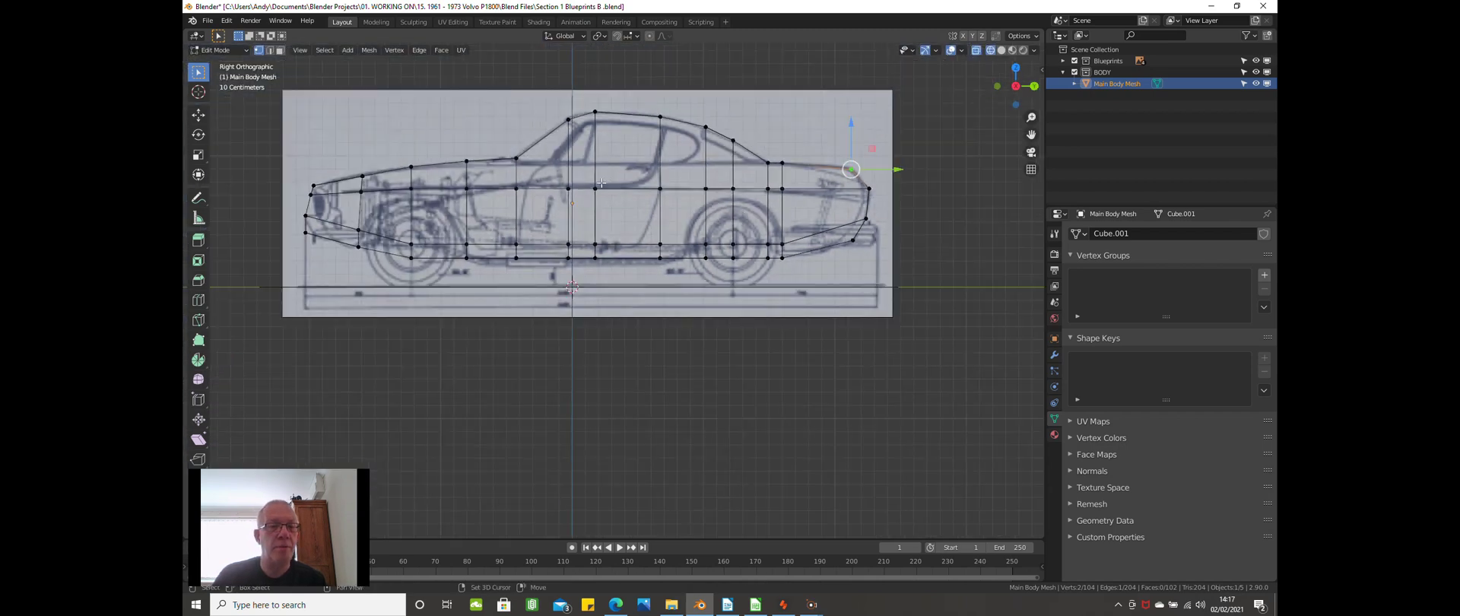
pyautogui.keyDown('shift'); pyautogui.moveTo(572, 212); pyautogui.dragTo(624, 215, button='middle'); pyautogui.keyUp('shift')
pyautogui.scroll(2, 624, 215)
pyautogui.press('z')
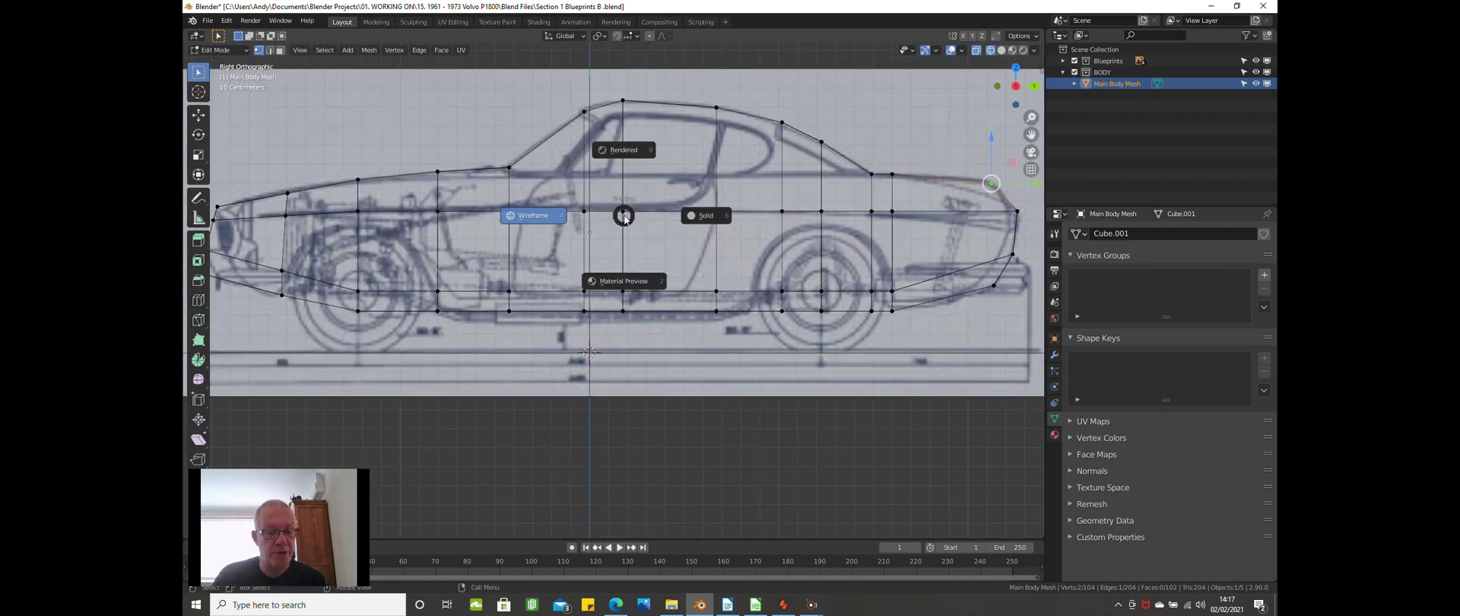
pyautogui.click(701, 215)
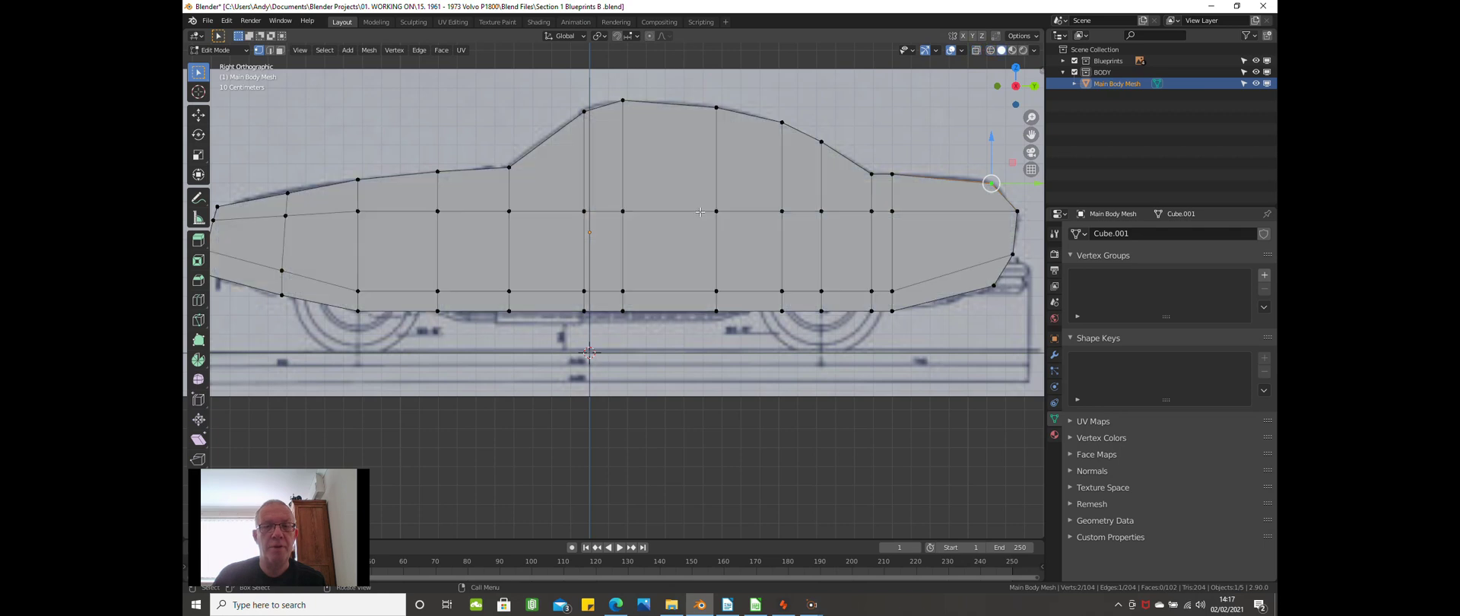
pyautogui.moveTo(701, 216)
pyautogui.mouseDown(button='middle')
pyautogui.moveTo(739, 255)
pyautogui.moveTo(768, 251)
pyautogui.mouseUp(button='middle')
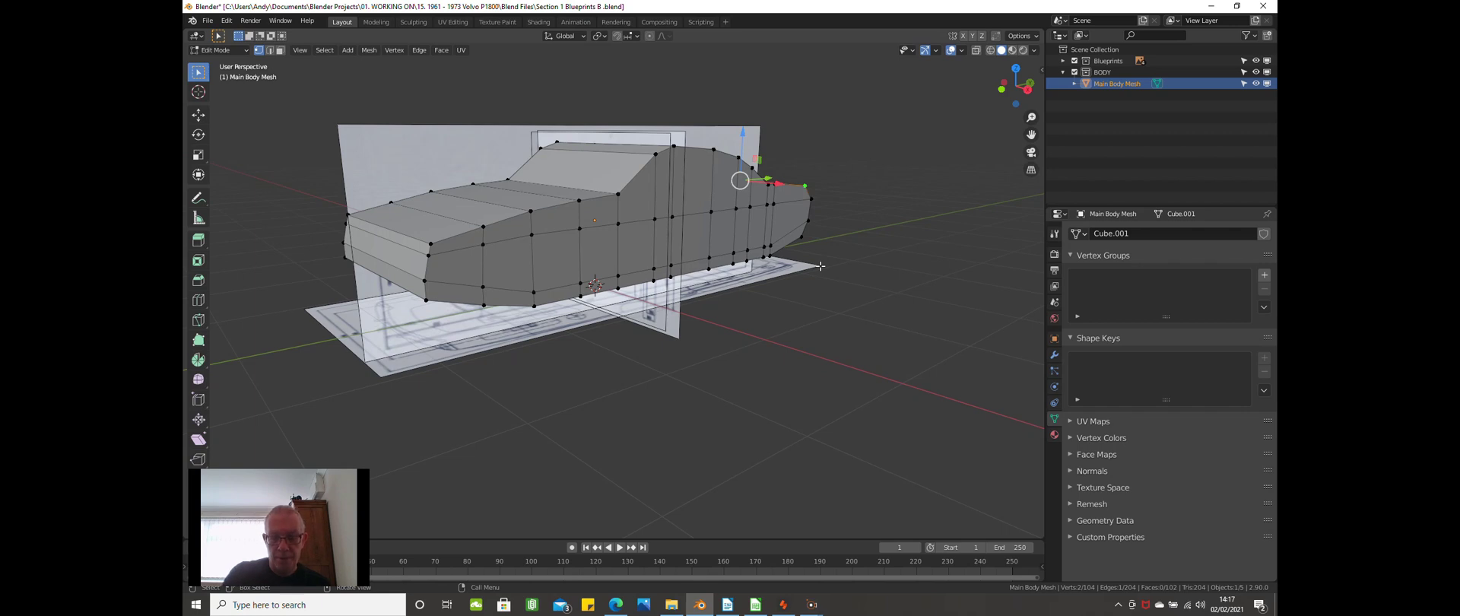
pyautogui.press('KP_1')
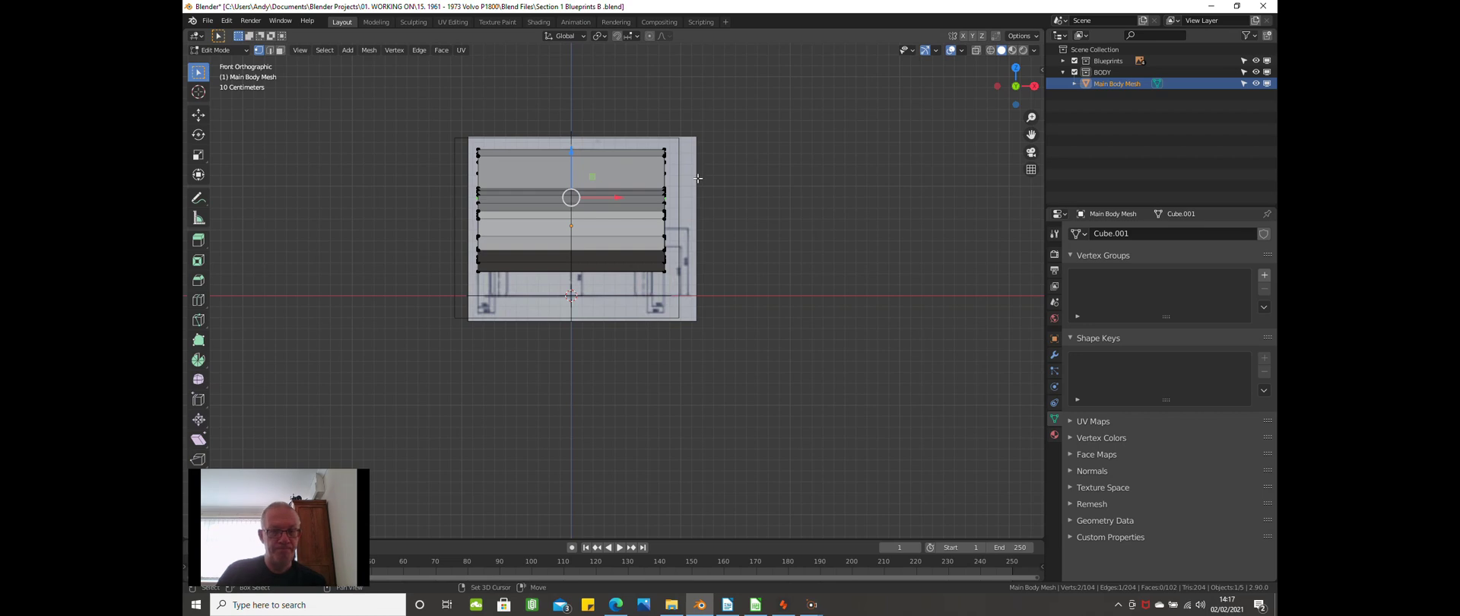
# Display the body mesh in wireframe and add a centred vertical loop cut along the car's centre line.
pyautogui.keyDown('shift'); pyautogui.moveTo(702, 166); pyautogui.dragTo(806, 214, button='middle'); pyautogui.keyUp('shift')
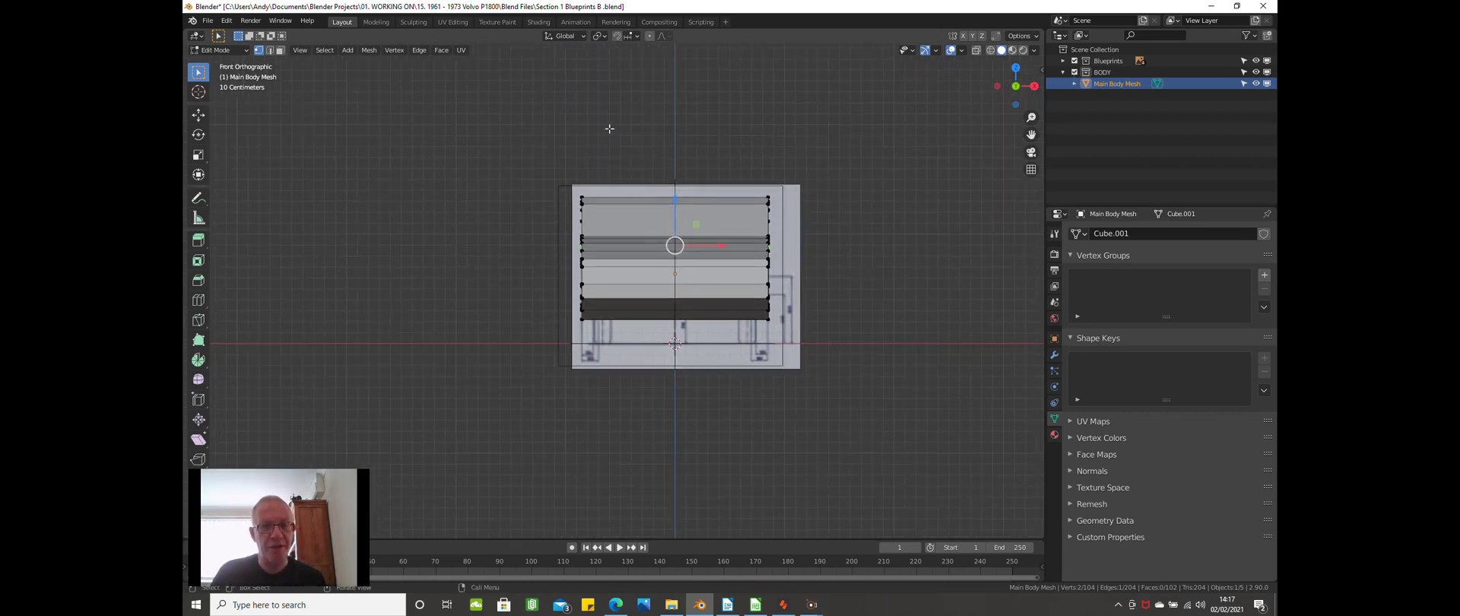
pyautogui.press('z')
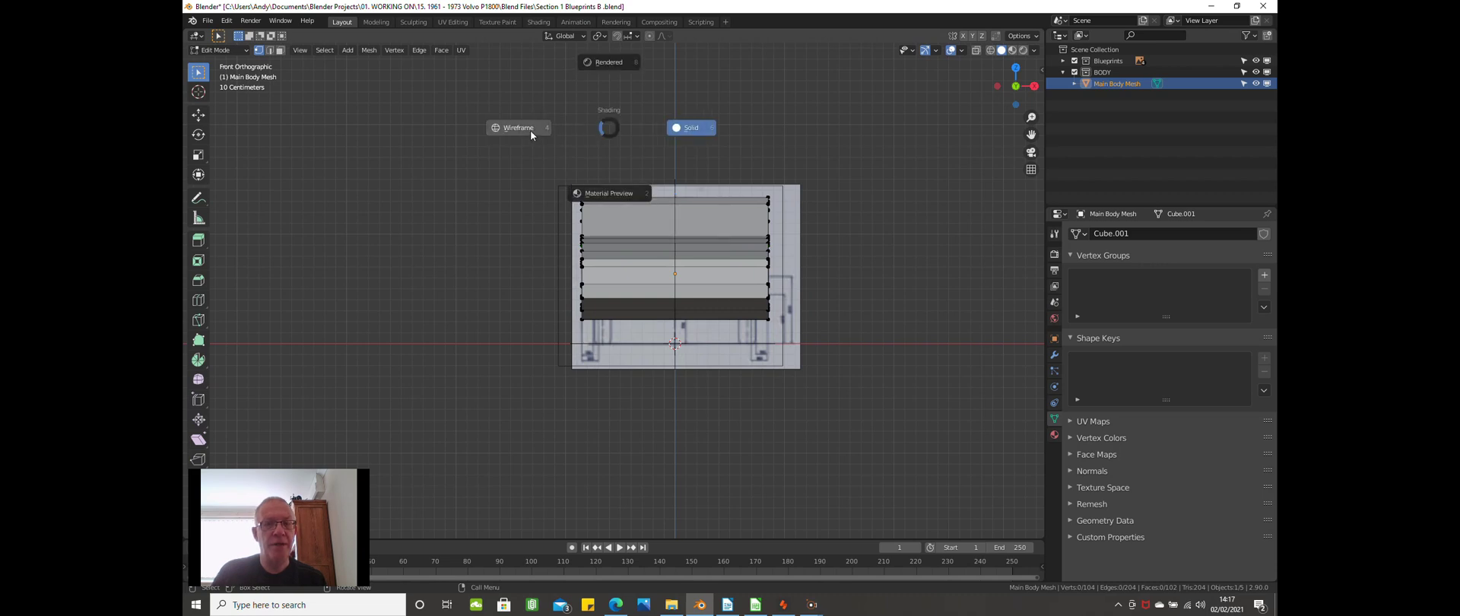
pyautogui.click(528, 127)
pyautogui.scroll(1, 611, 140)
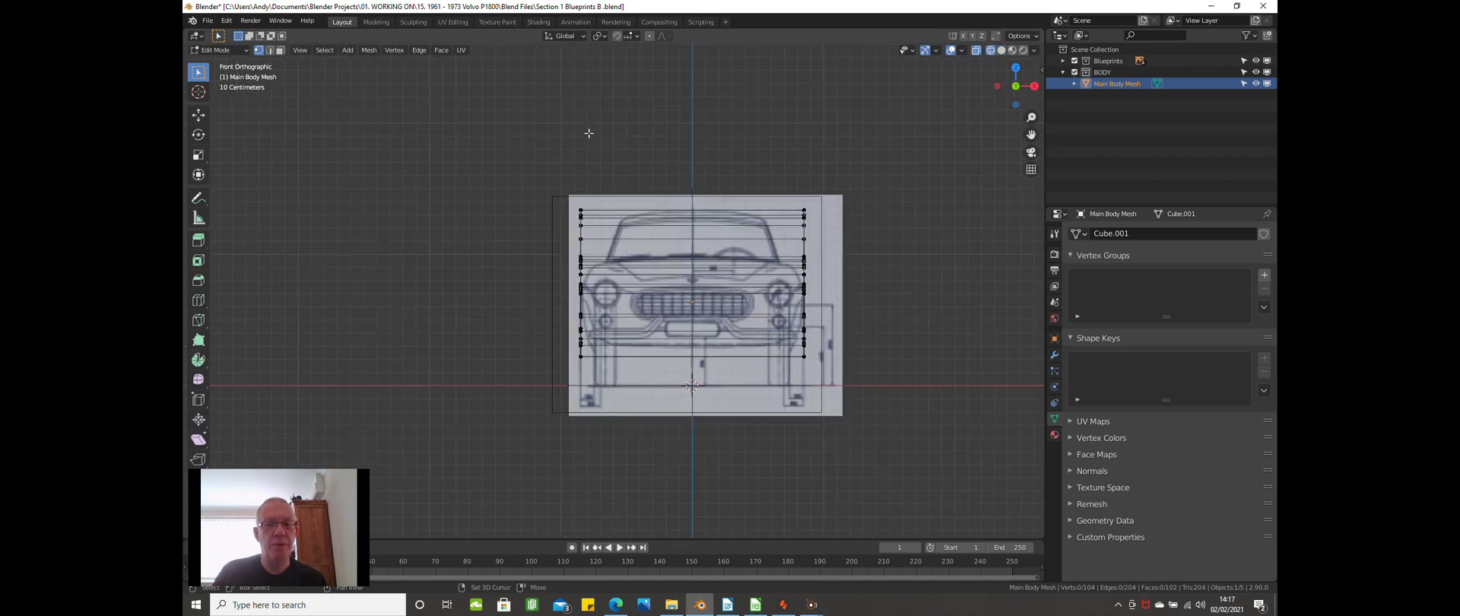
pyautogui.keyDown('shift'); pyautogui.moveTo(611, 140); pyautogui.dragTo(632, 118, button='middle'); pyautogui.keyUp('shift')
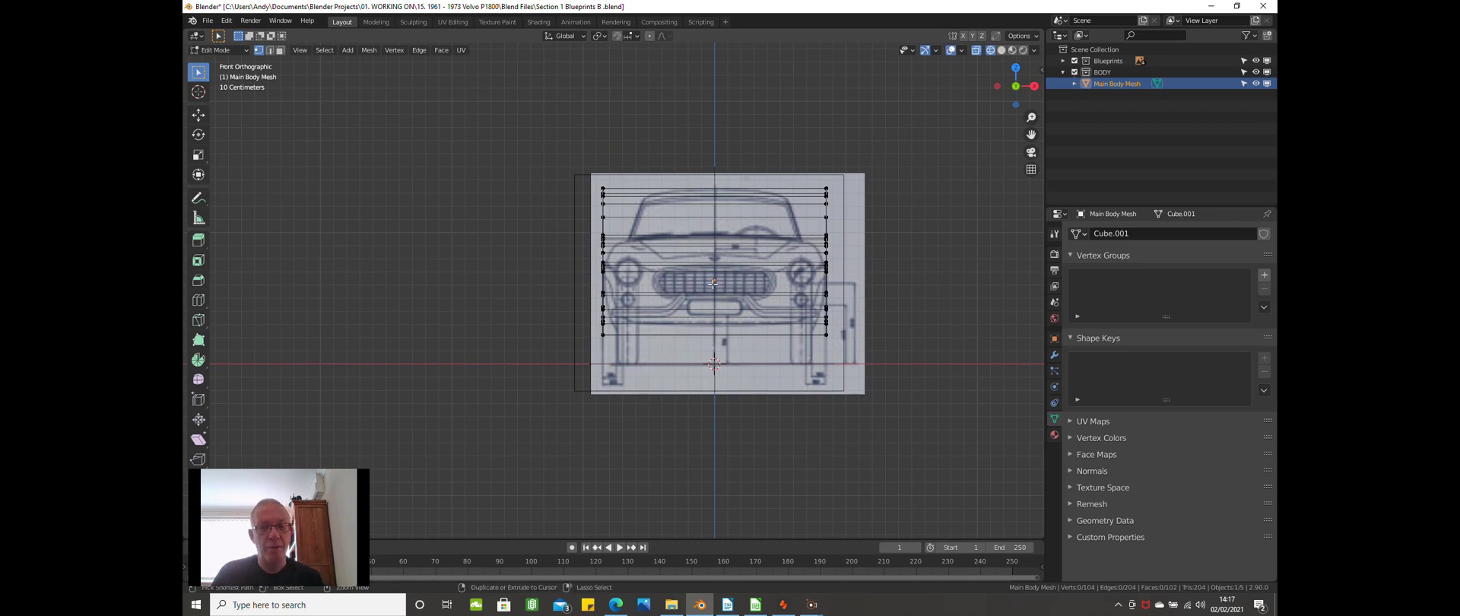
pyautogui.hotkey('ctrl', 'r')
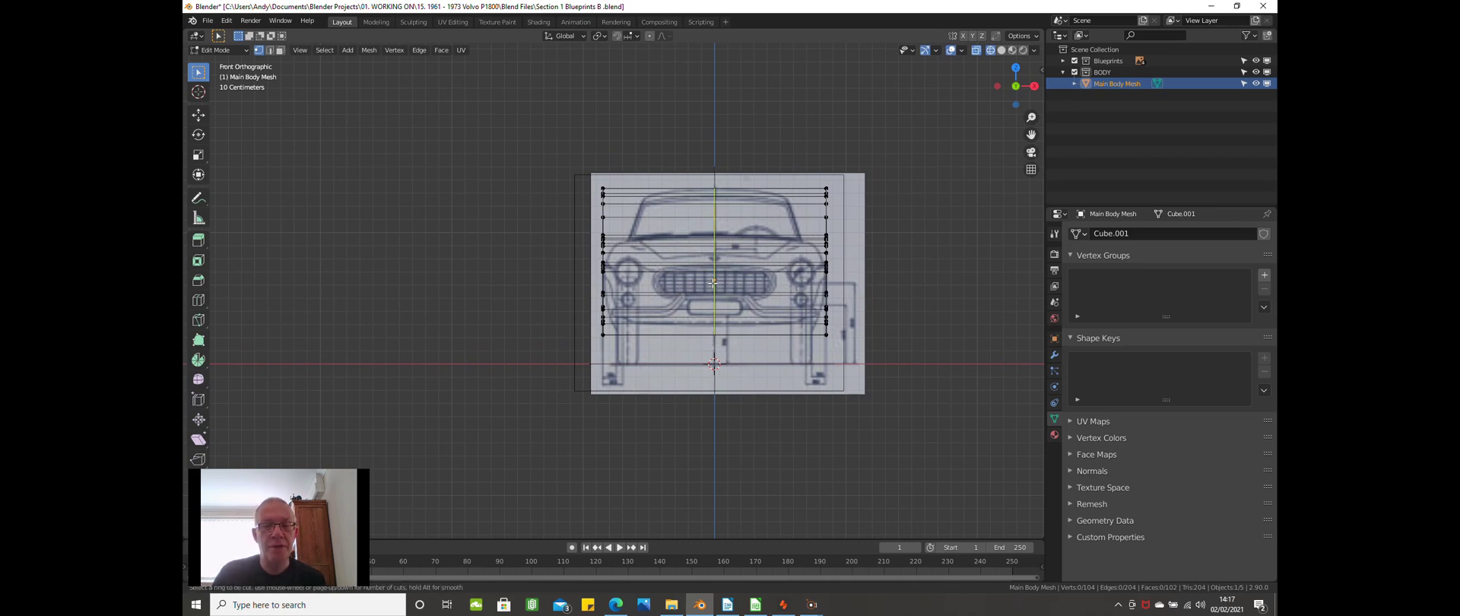
pyautogui.click(712, 282)
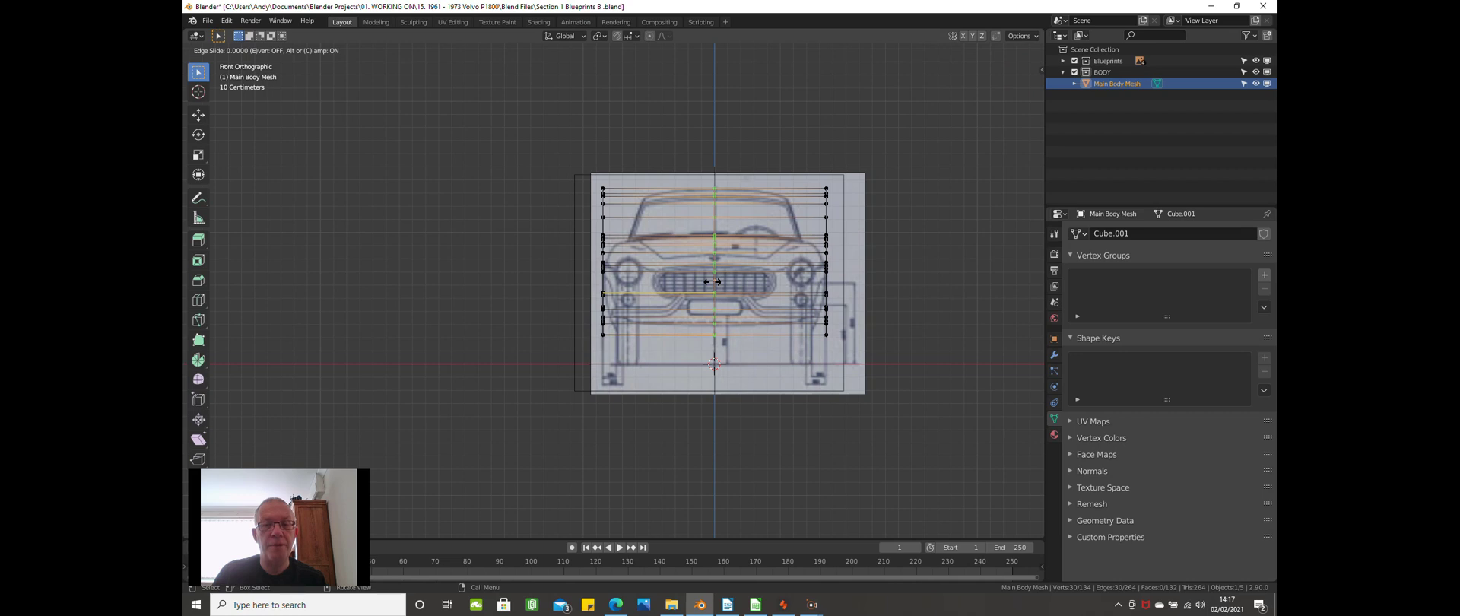
pyautogui.rightClick(712, 282)
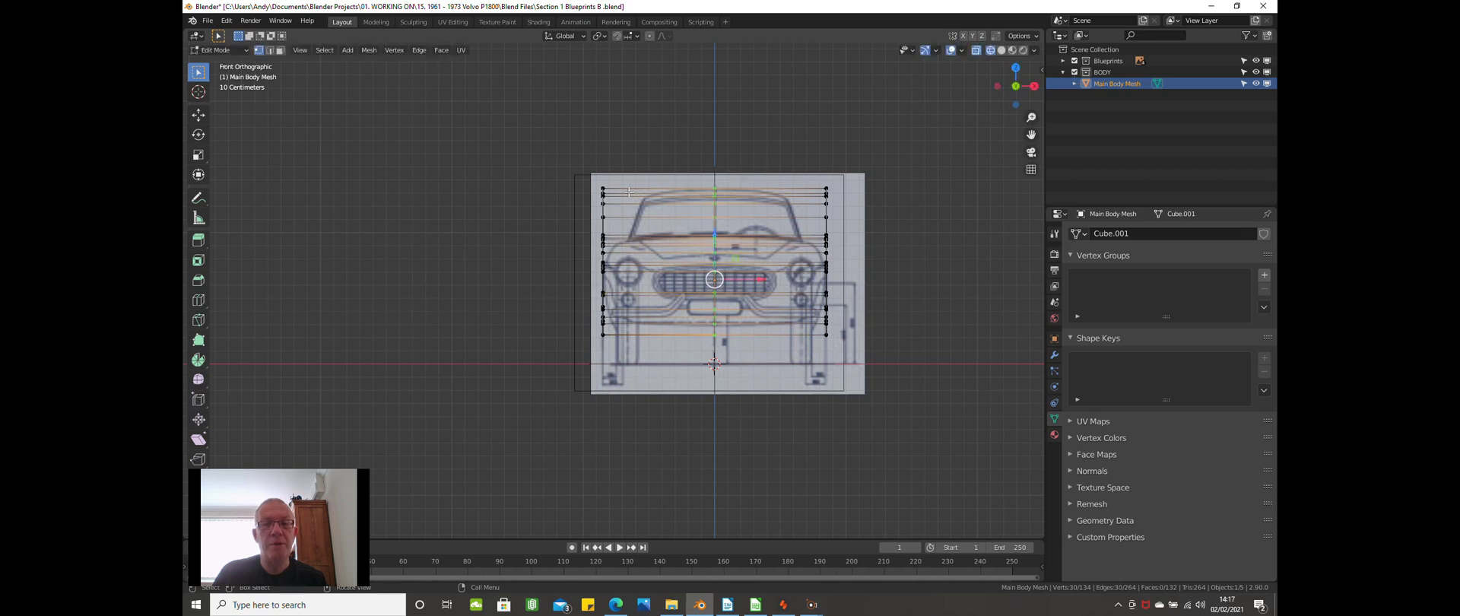
# Delete all the vertices on the negative X side of the centre loop, keeping only half of the body mesh.
pyautogui.hotkey('alt', 'a')
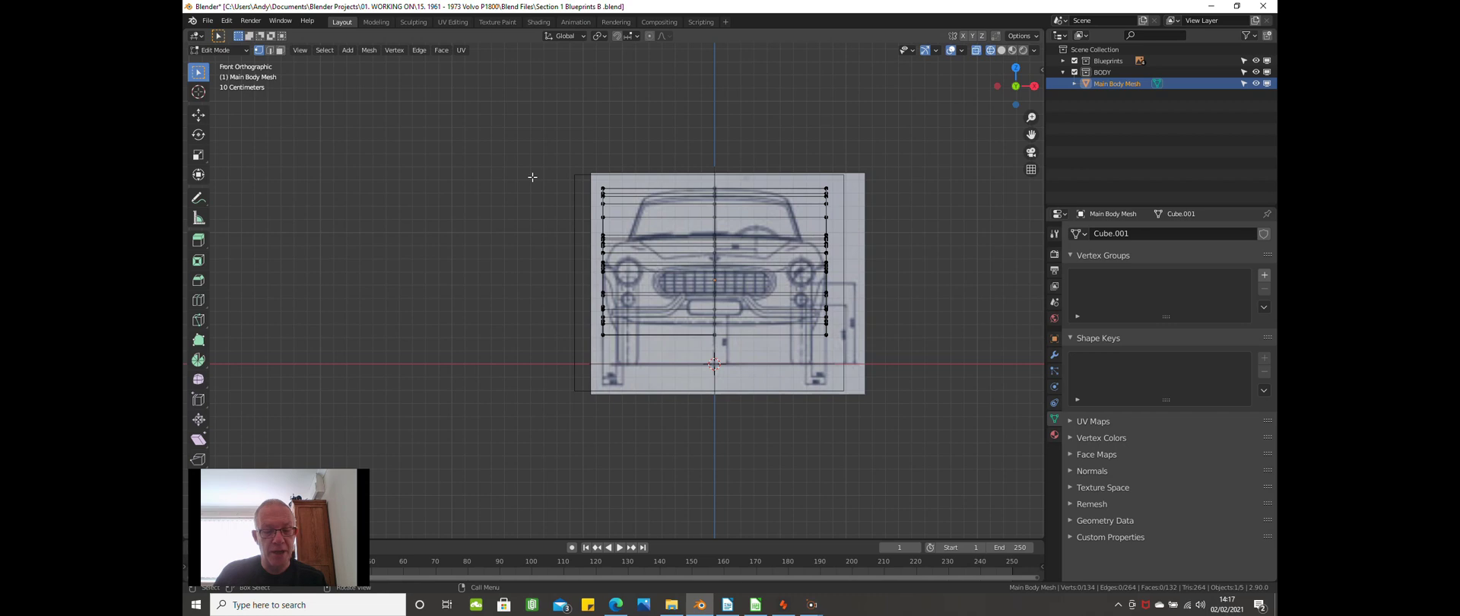
pyautogui.press('b')
pyautogui.moveTo(532, 164); pyautogui.dragTo(645, 397)
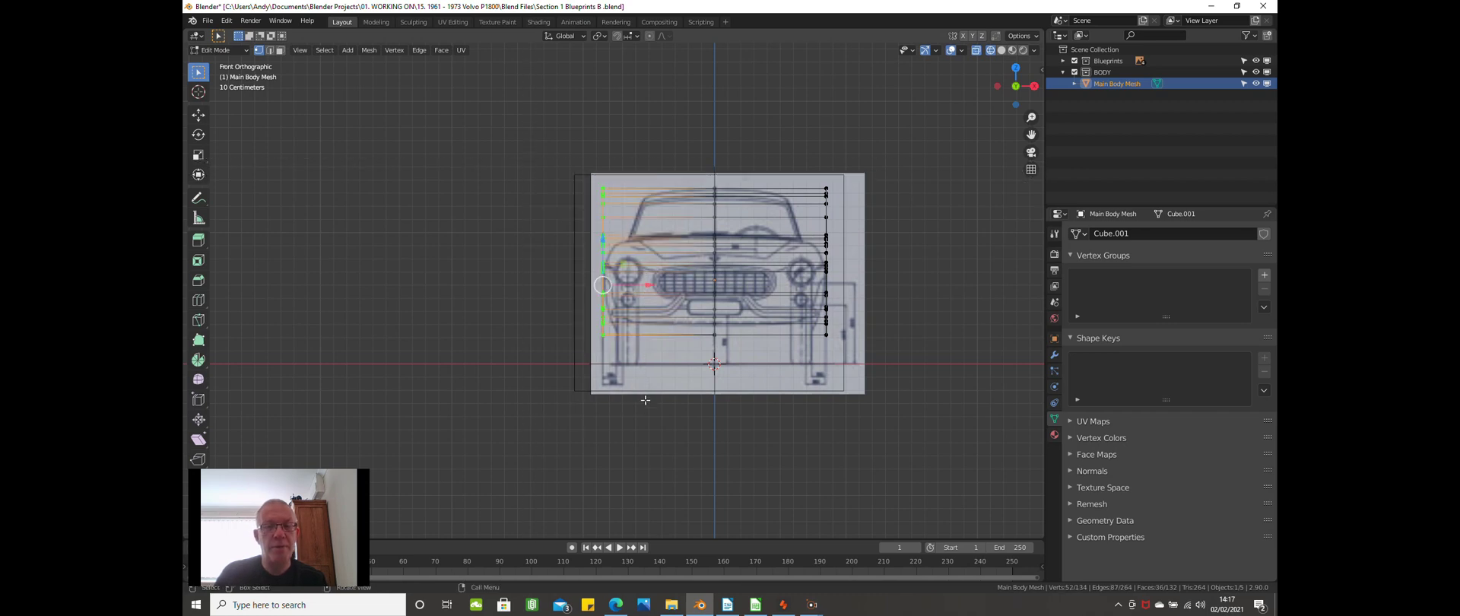
pyautogui.press('x')
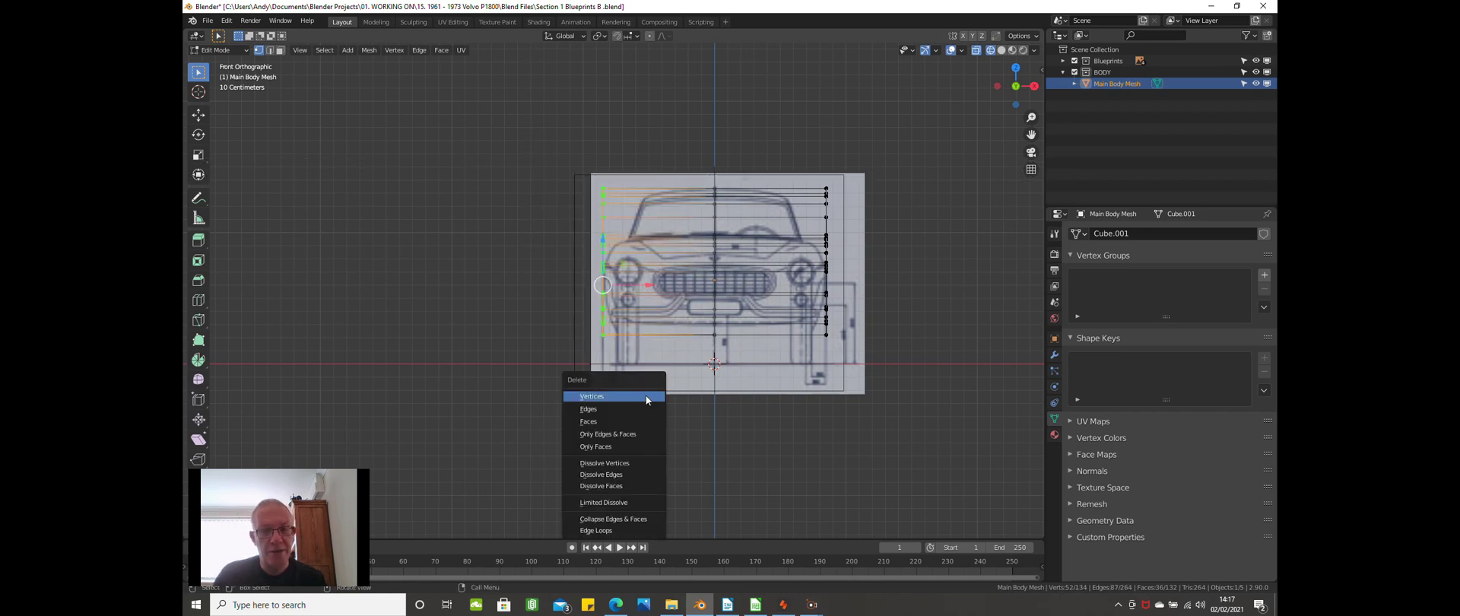
pyautogui.click(646, 390)
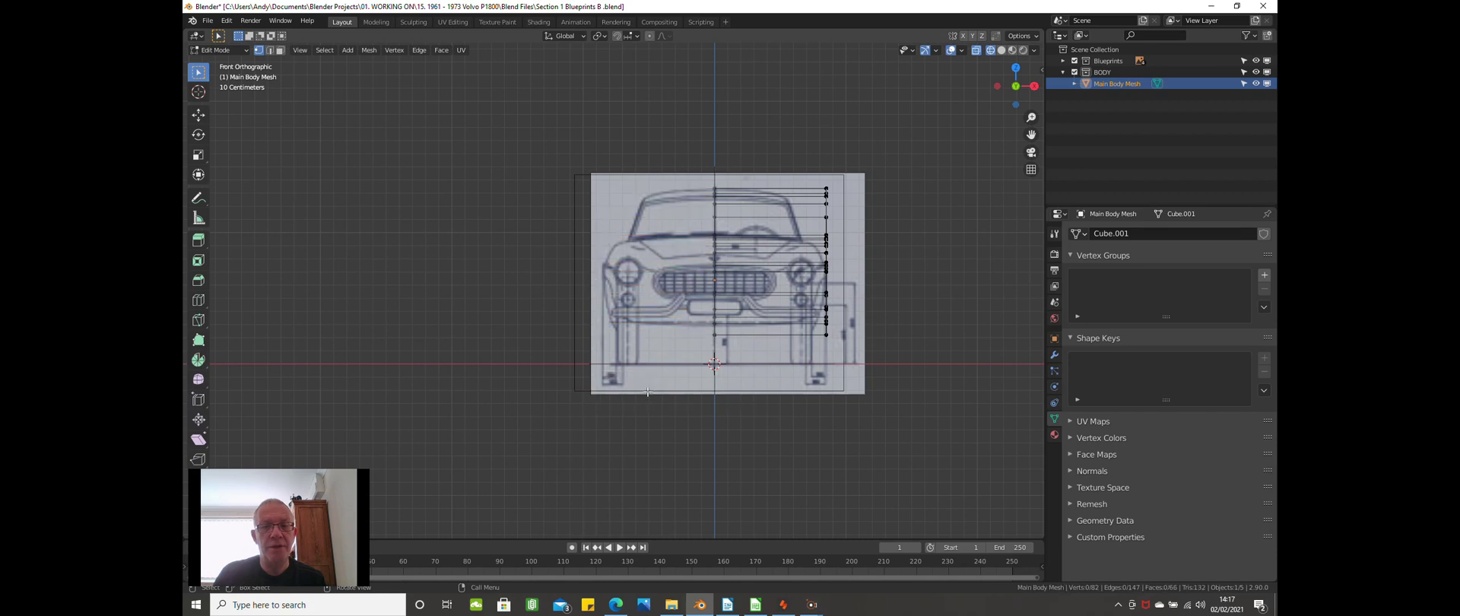
# Return to Object Mode and inspect the half body in perspective with solid shading.
pyautogui.scroll(-1, 647, 392)
pyautogui.press('Tab')
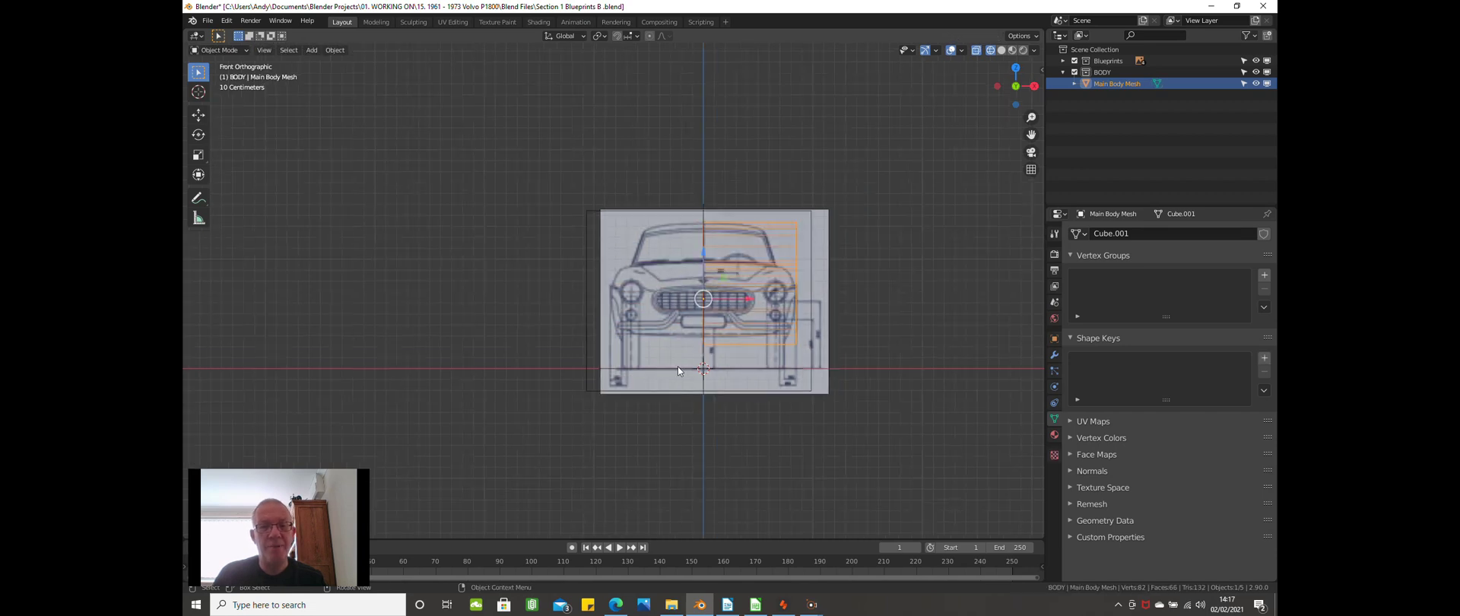
pyautogui.moveTo(677, 366); pyautogui.dragTo(629, 376, button='middle')
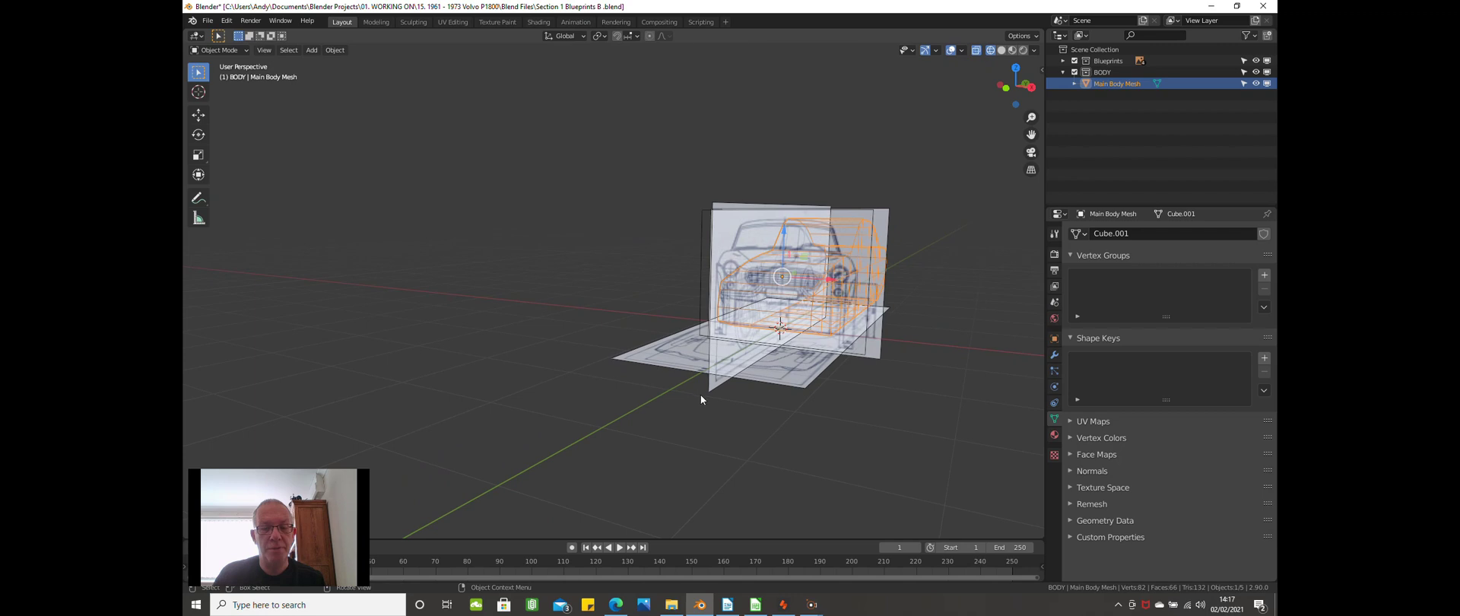
pyautogui.press('z')
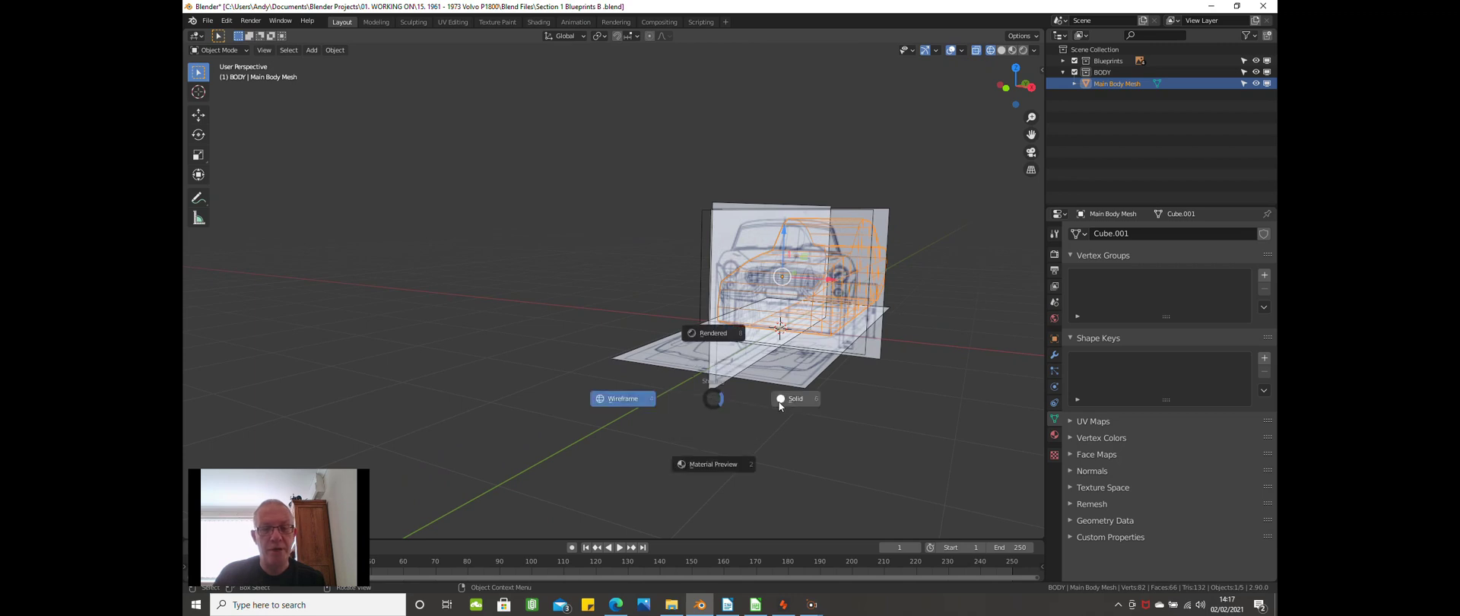
pyautogui.click(783, 398)
pyautogui.moveTo(771, 377)
pyautogui.mouseDown(button='middle')
pyautogui.moveTo(728, 366)
pyautogui.moveTo(787, 372)
pyautogui.mouseUp(button='middle')
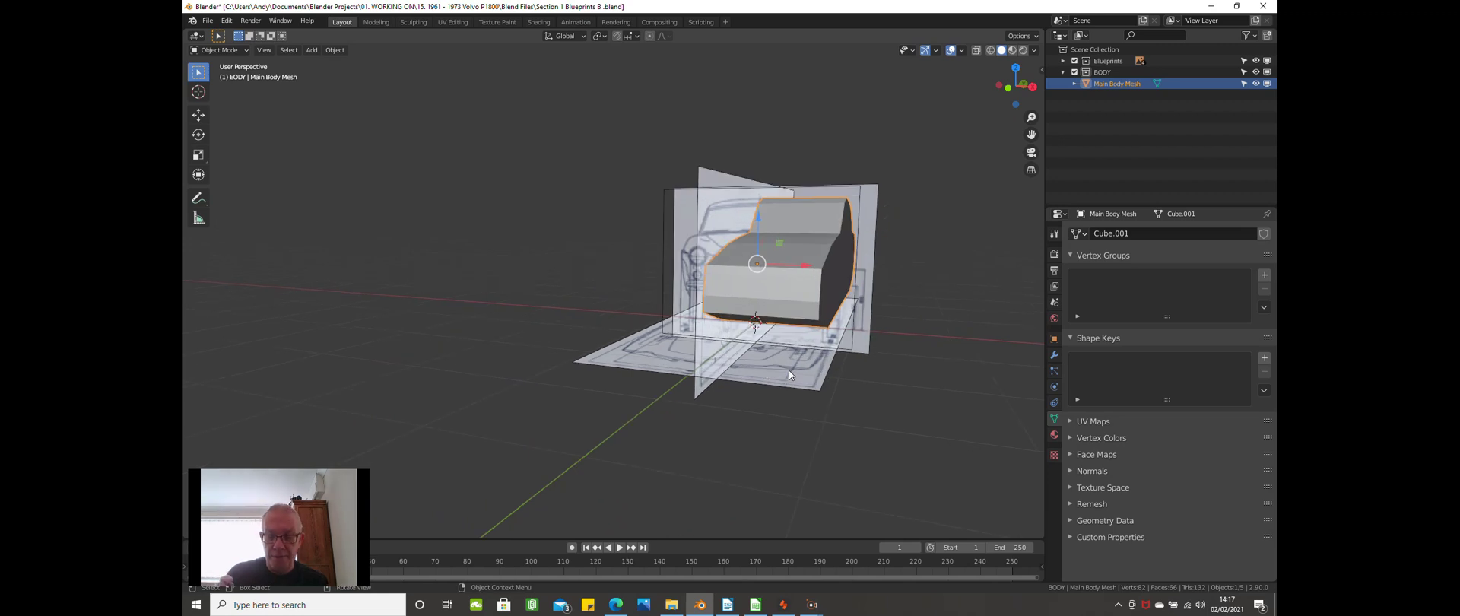
# From the front orthographic view, set the half body's origin to the 3D cursor.
pyautogui.press('KP_1')
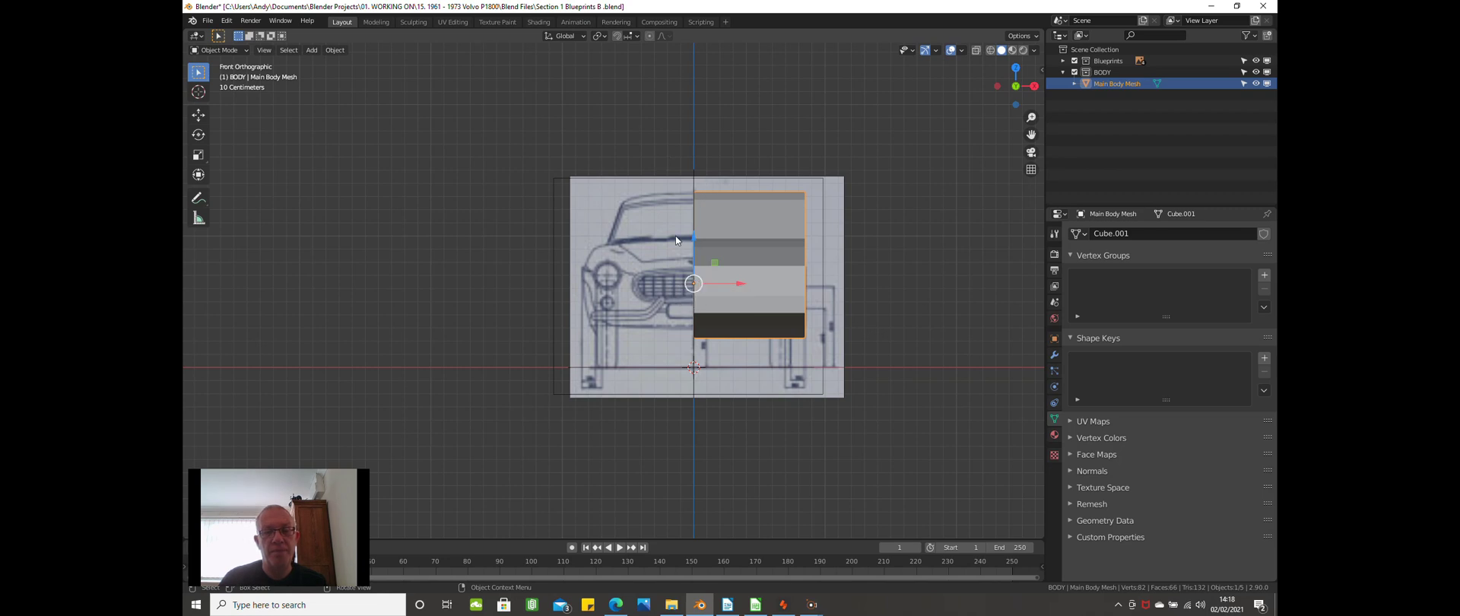
pyautogui.scroll(3, 675, 235)
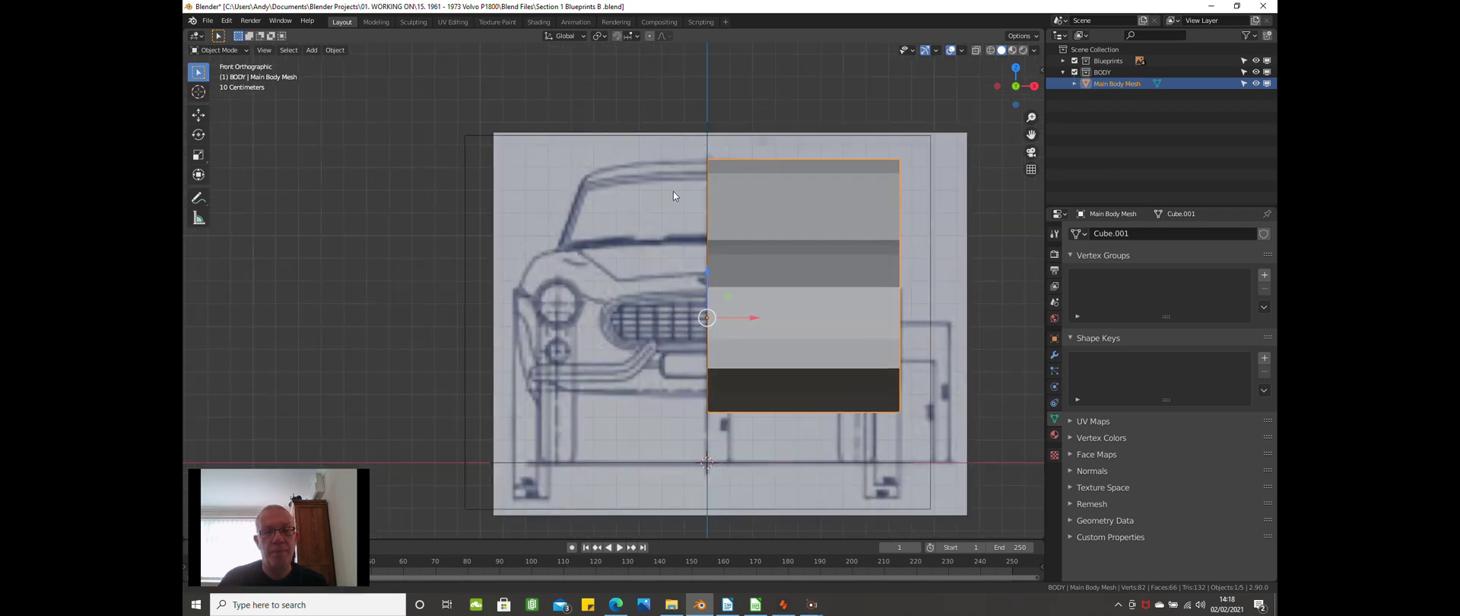
pyautogui.keyDown('shift'); pyautogui.moveTo(672, 190); pyautogui.dragTo(670, 162, button='middle'); pyautogui.keyUp('shift')
pyautogui.click(335, 49)
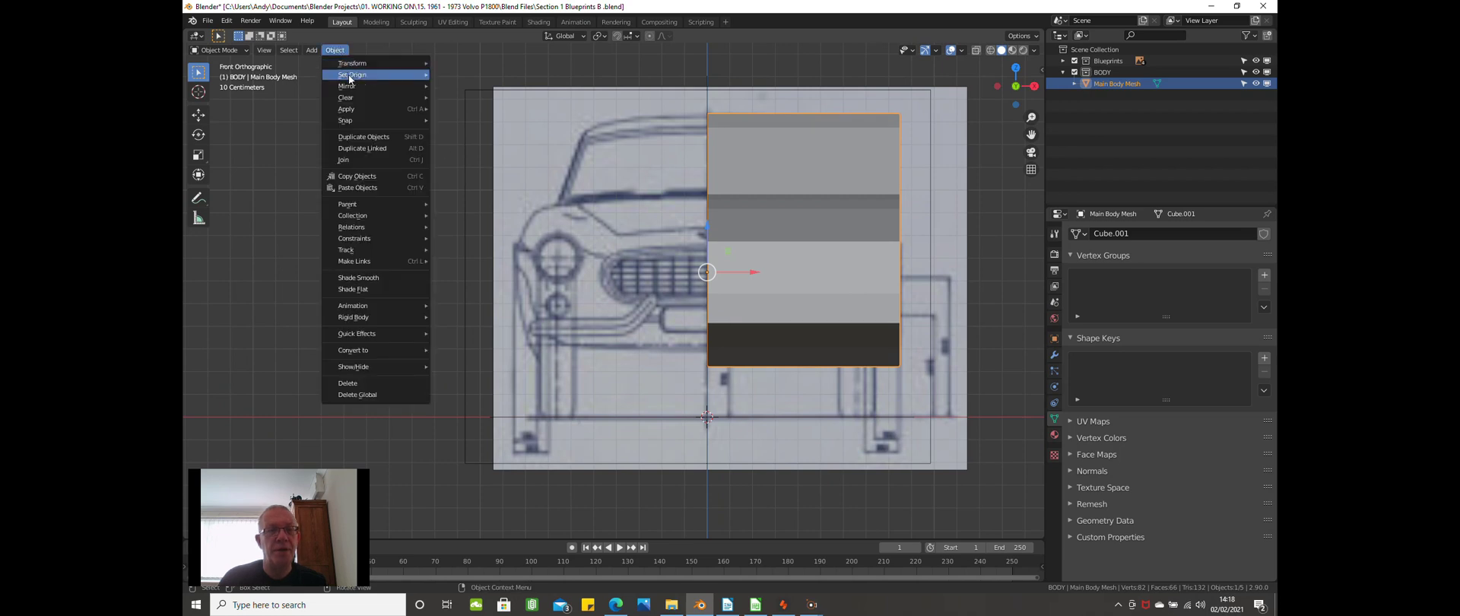
pyautogui.moveTo(349, 80)
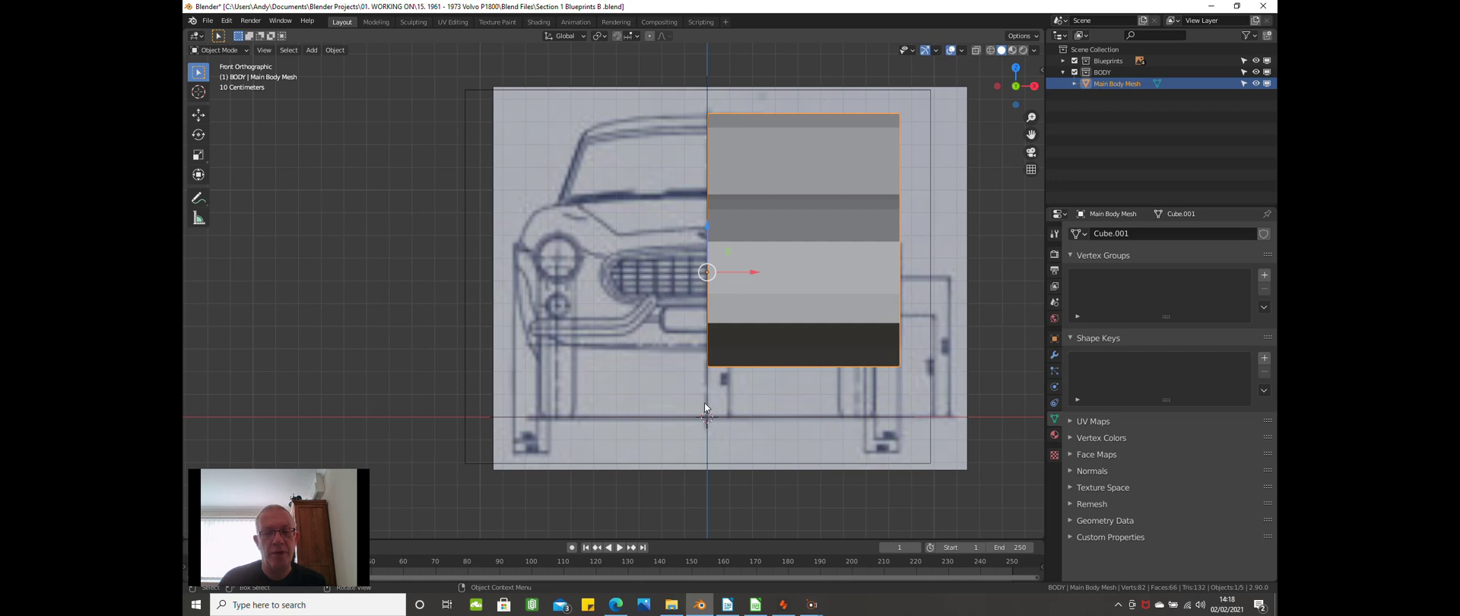
pyautogui.click(336, 52)
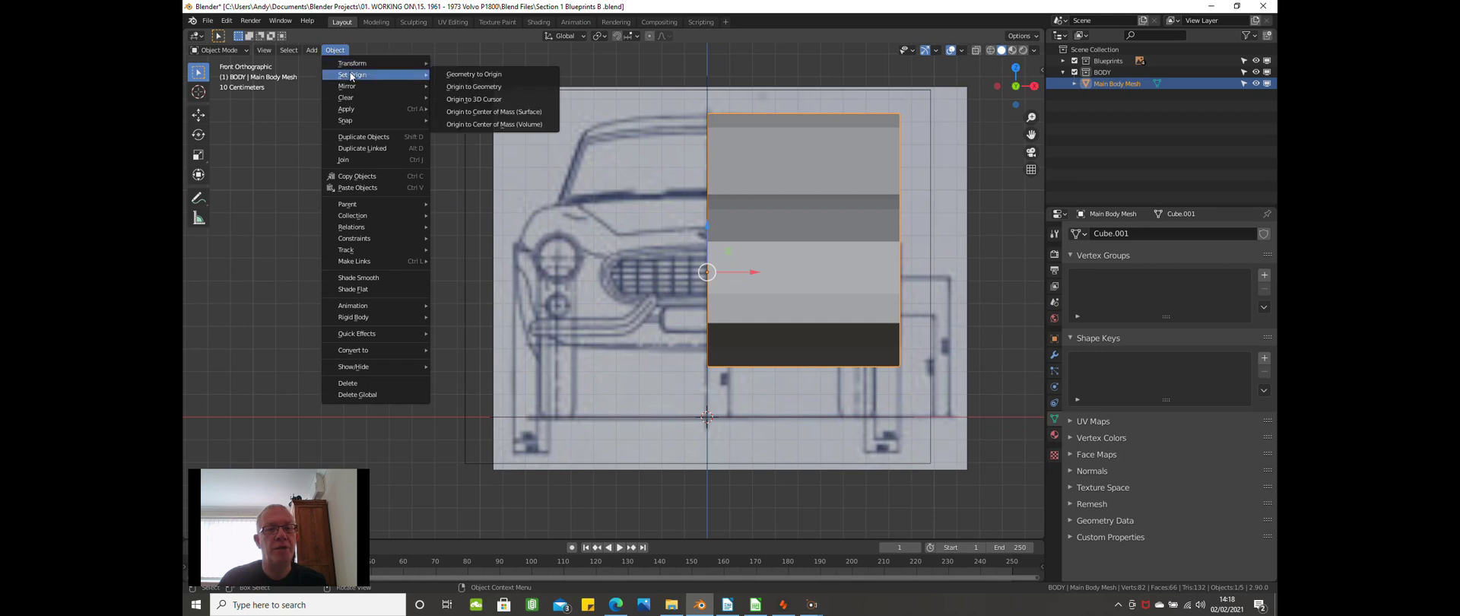
pyautogui.click(479, 99)
# Add a Mirror modifier on the X axis to the half body and enable Clipping.
pyautogui.scroll(-1, 479, 102)
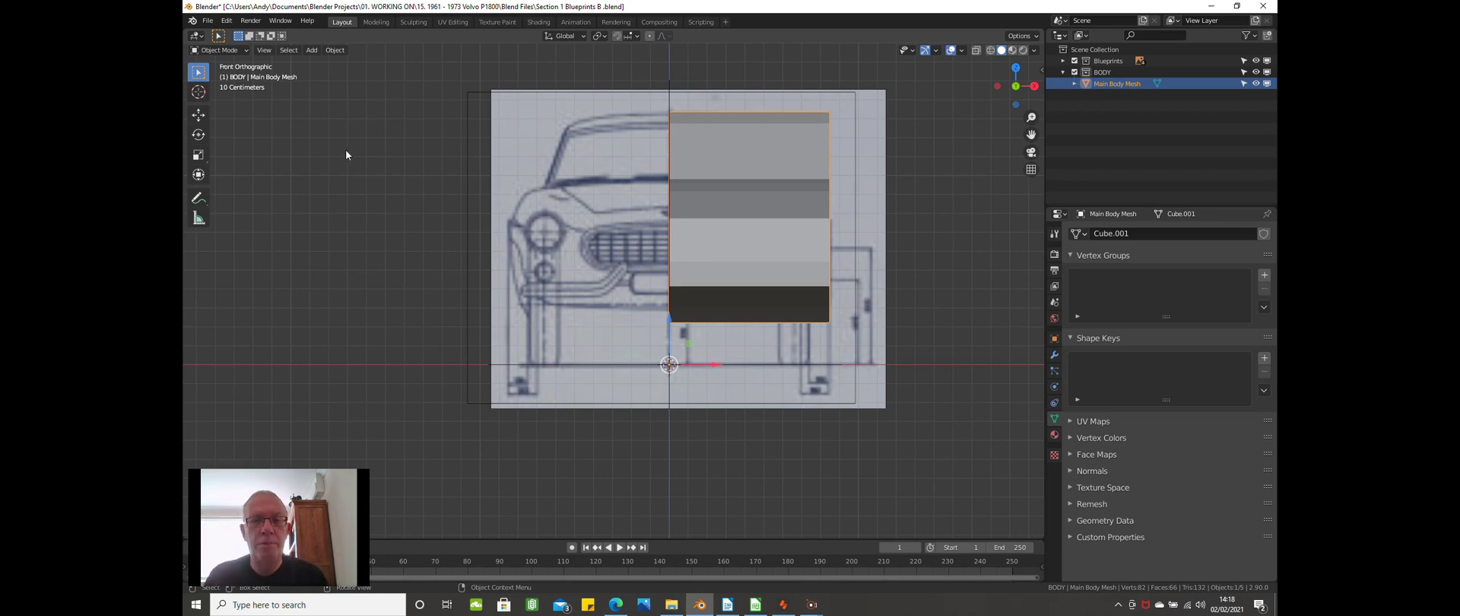
pyautogui.click(1055, 354)
pyautogui.click(1092, 234)
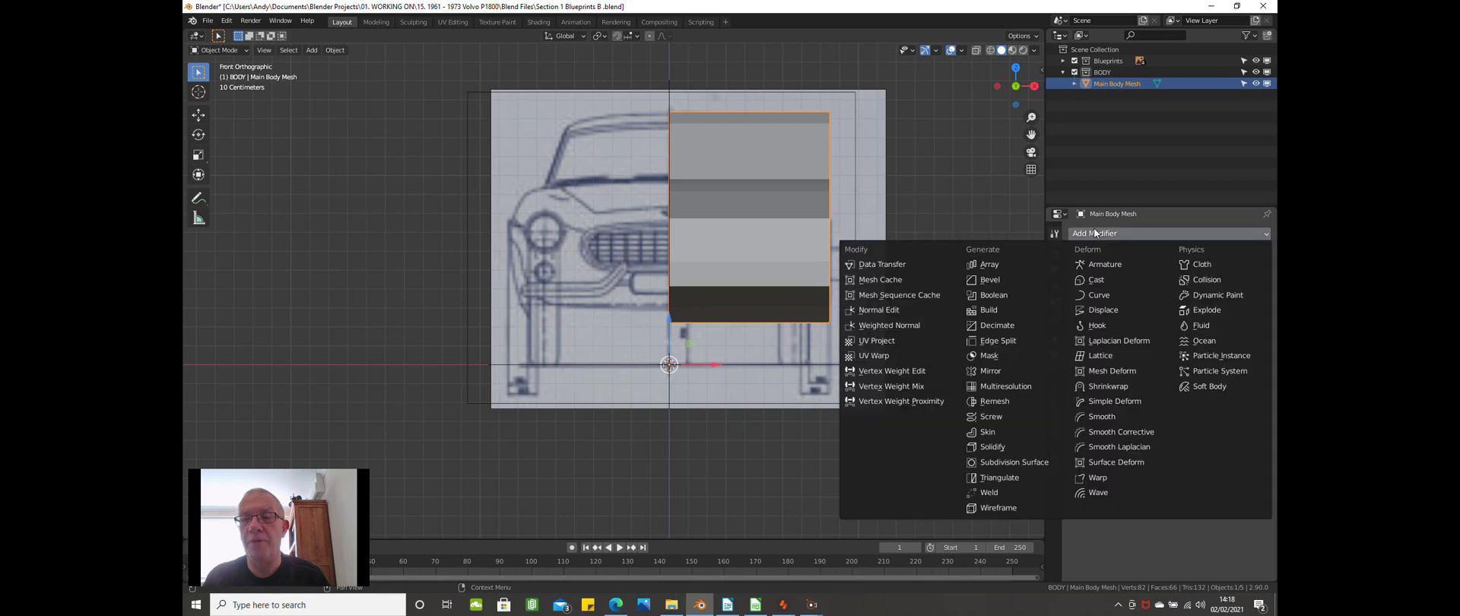
pyautogui.click(996, 370)
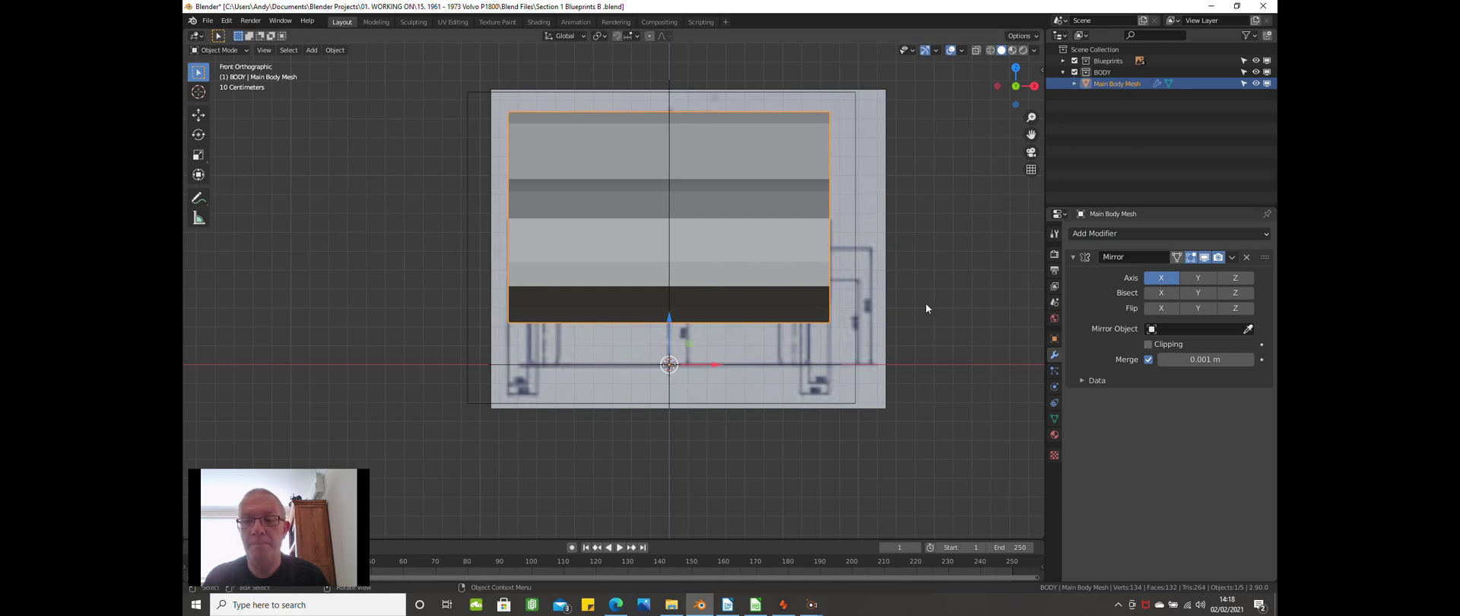
pyautogui.click(1147, 345)
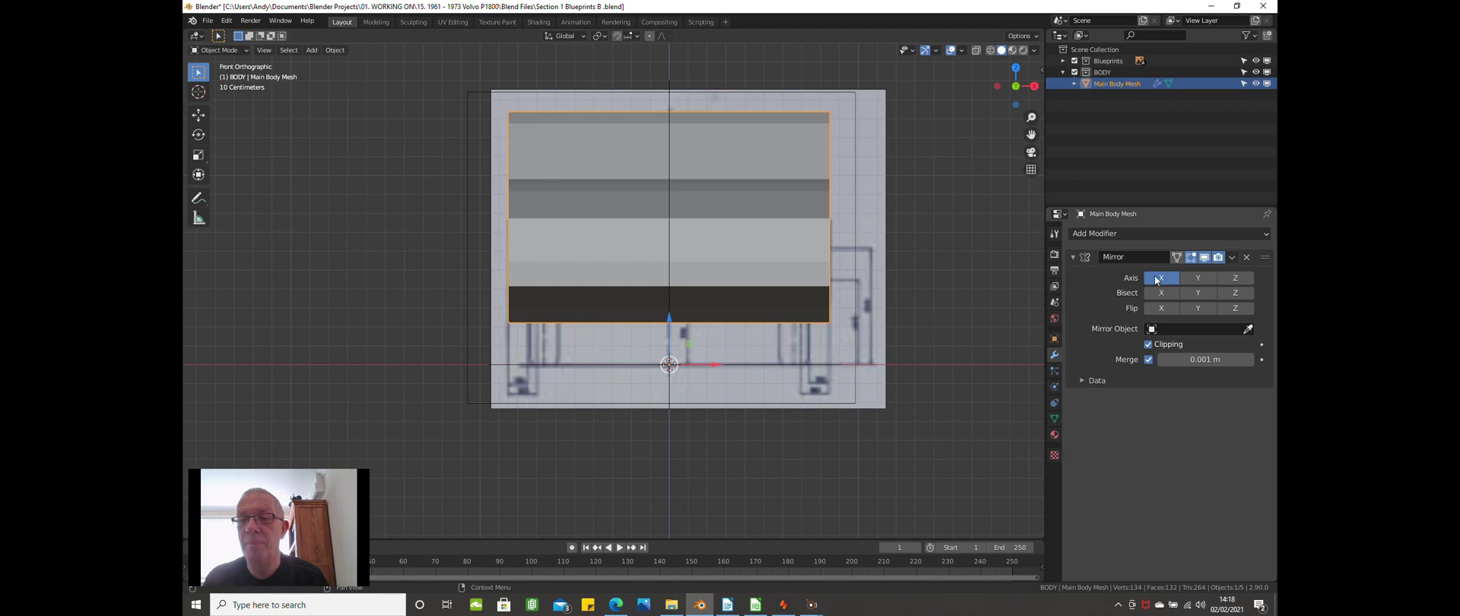
# Deselect the body, inspect the mirrored shape in perspective, and compare it with the front blueprint in wireframe.
pyautogui.scroll(-1, 842, 267)
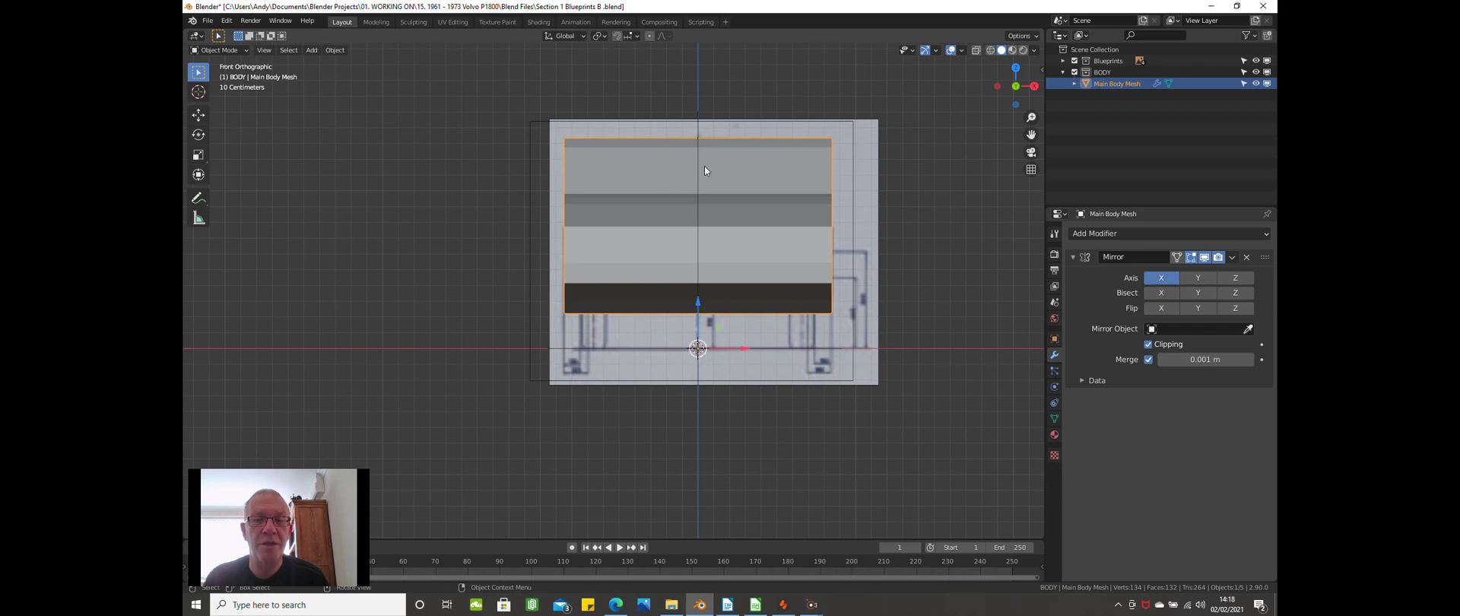
pyautogui.click(937, 257)
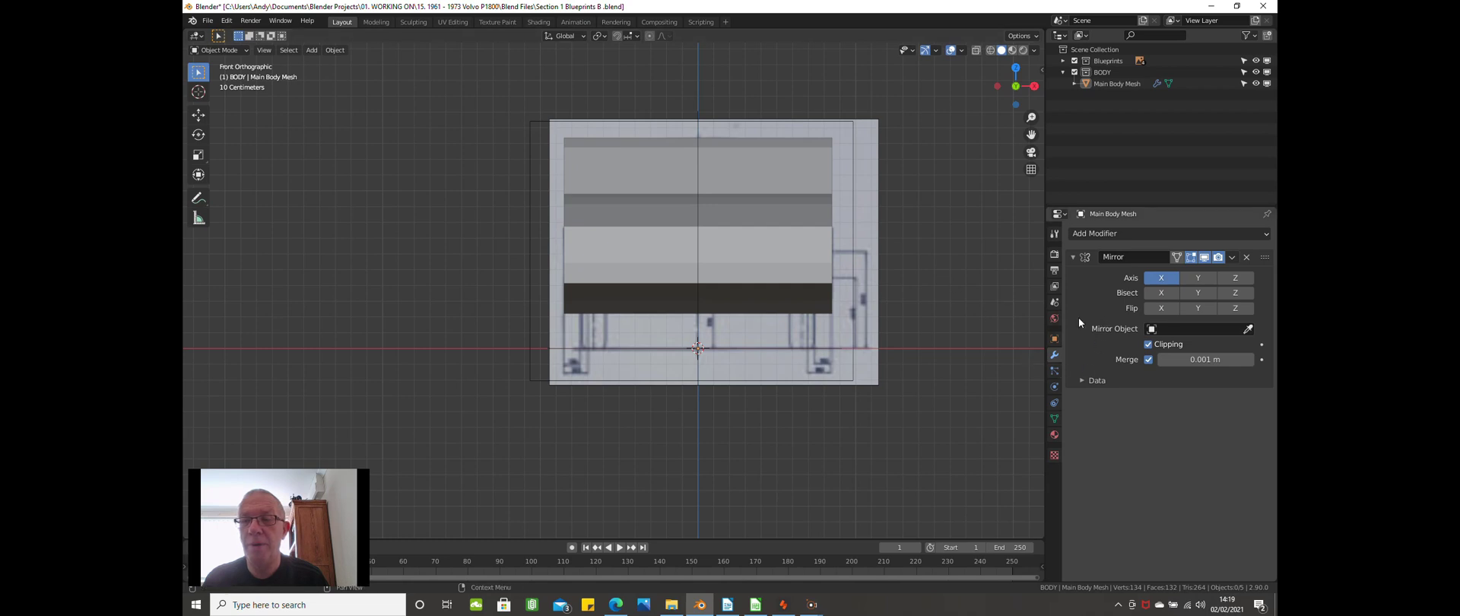
pyautogui.press('z')
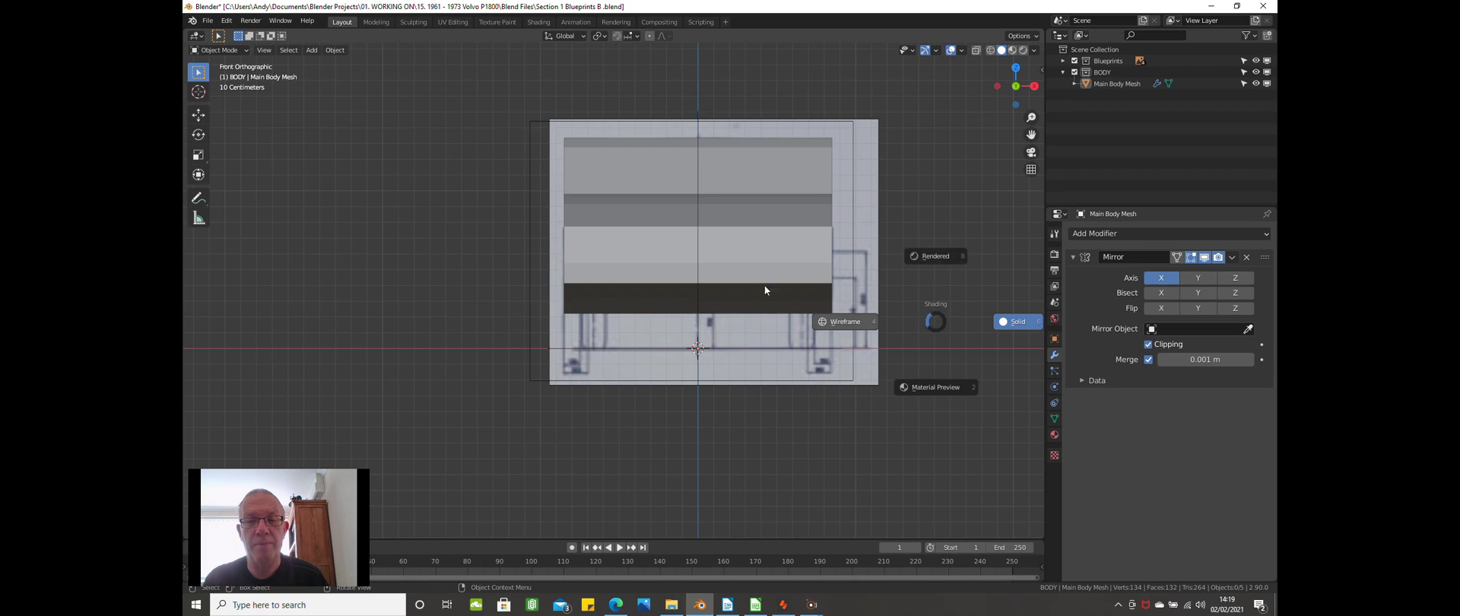
pyautogui.click(1019, 322)
pyautogui.moveTo(937, 312); pyautogui.dragTo(916, 332, button='middle')
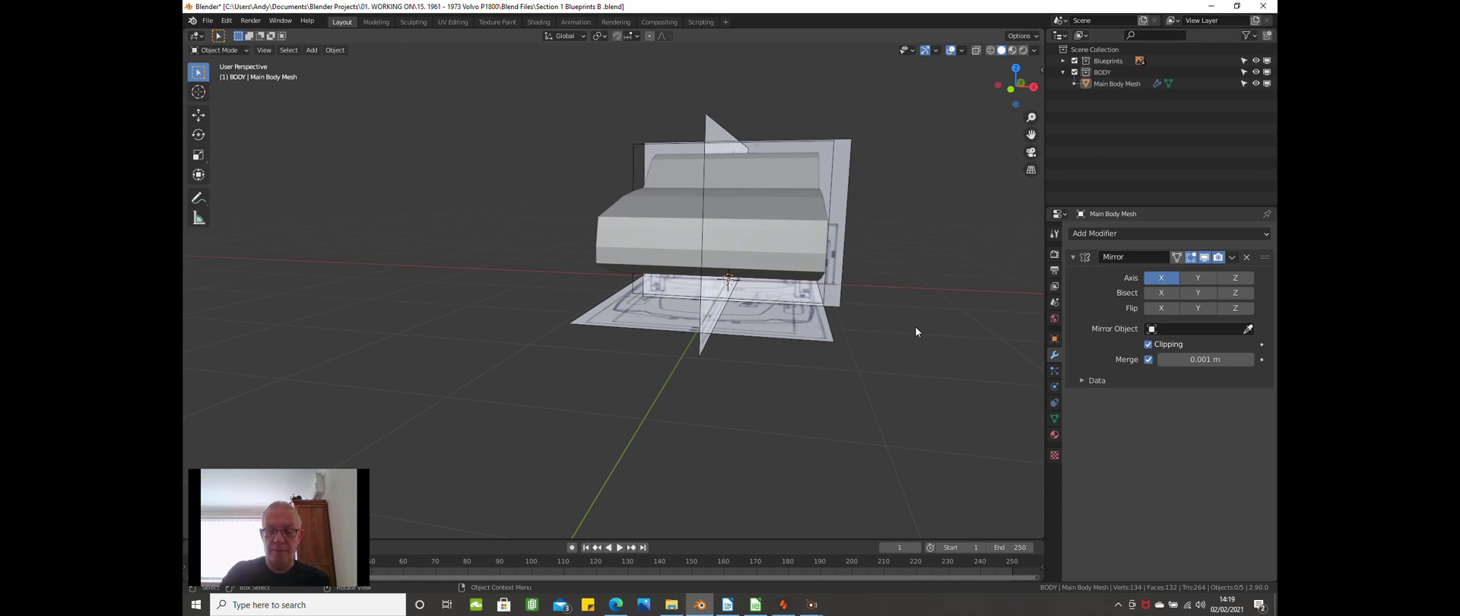
pyautogui.press('KP_1')
pyautogui.press('z')
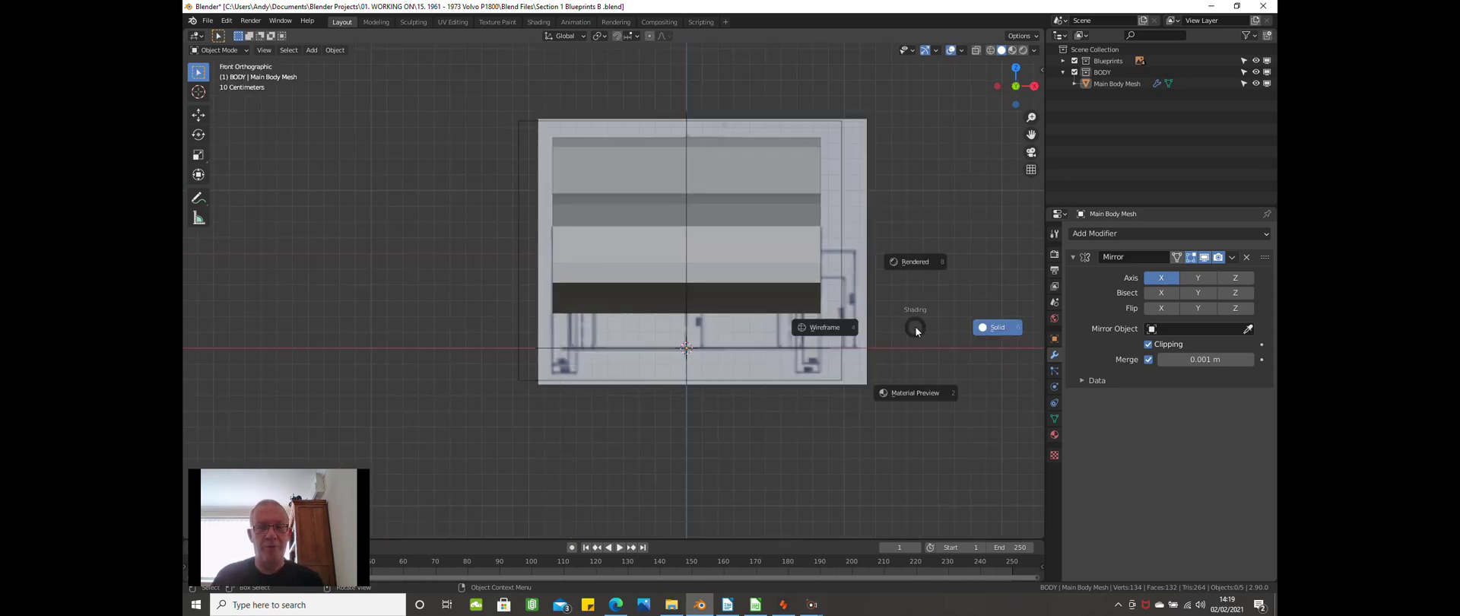
pyautogui.click(831, 330)
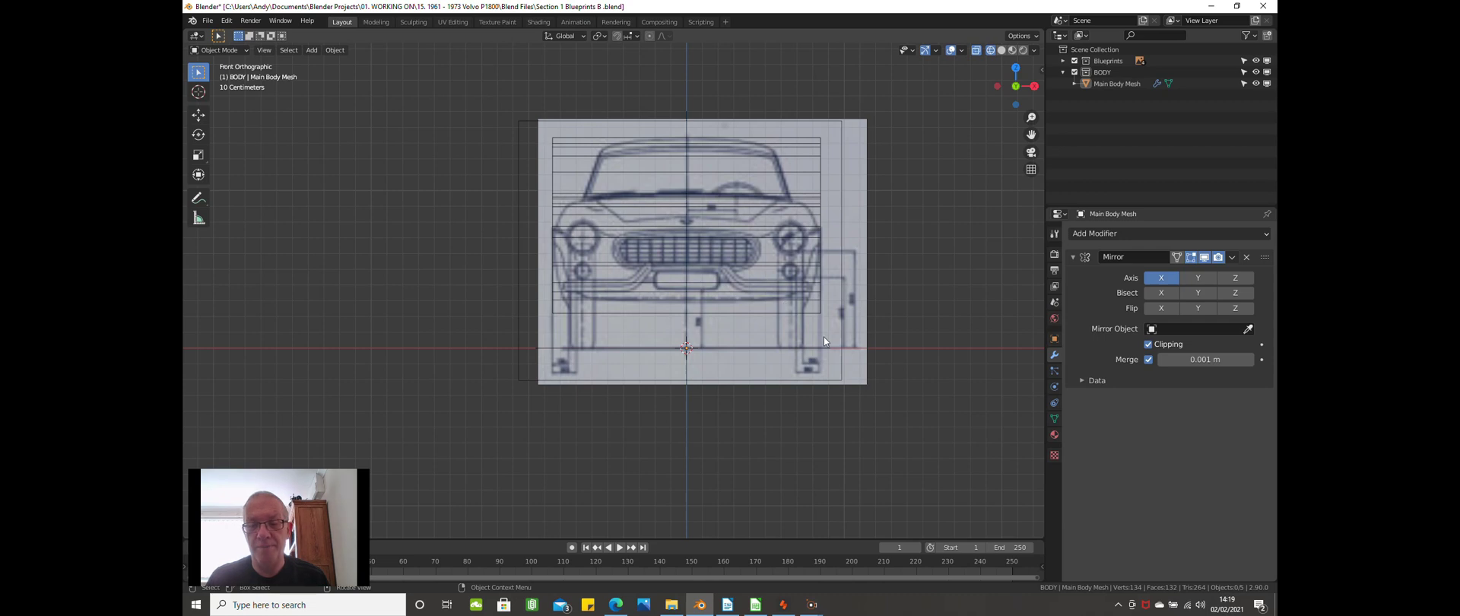
# Show the body in solid shading from a perspective angle and add a Subdivision Surface modifier to it.
pyautogui.moveTo(823, 336); pyautogui.dragTo(811, 335, button='middle')
pyautogui.press('z')
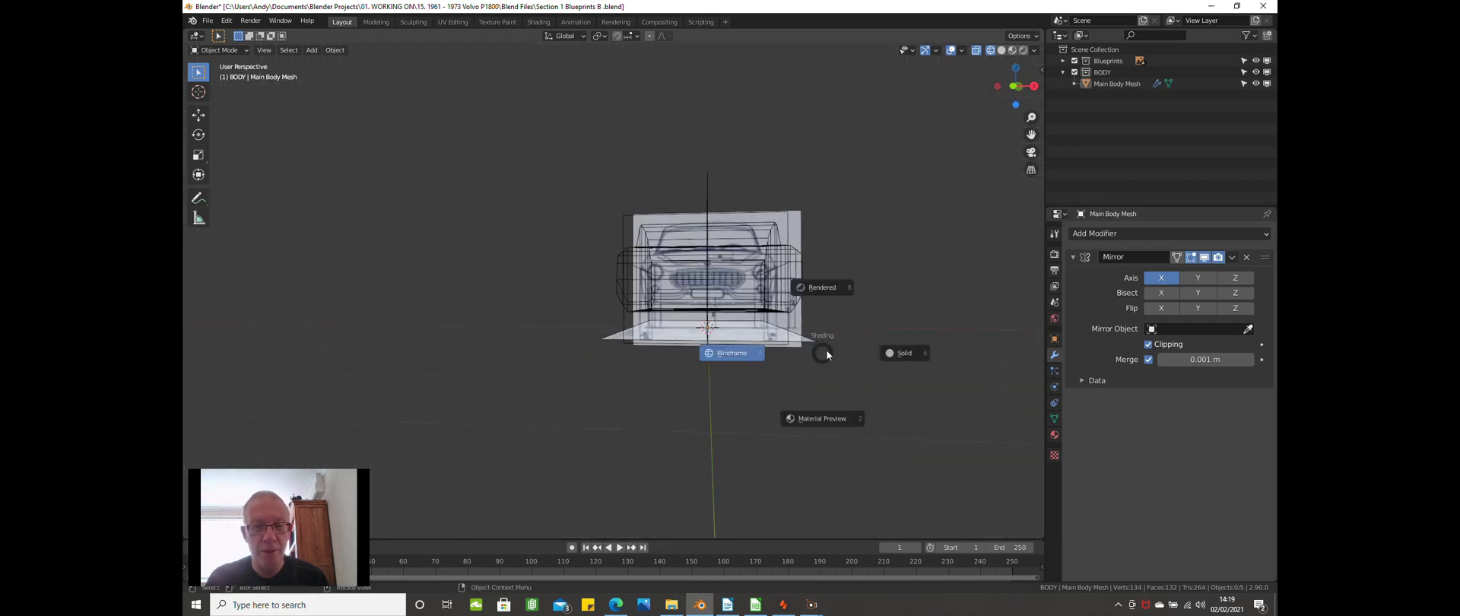
pyautogui.press('Escape')
pyautogui.press('z')
pyautogui.click(923, 332)
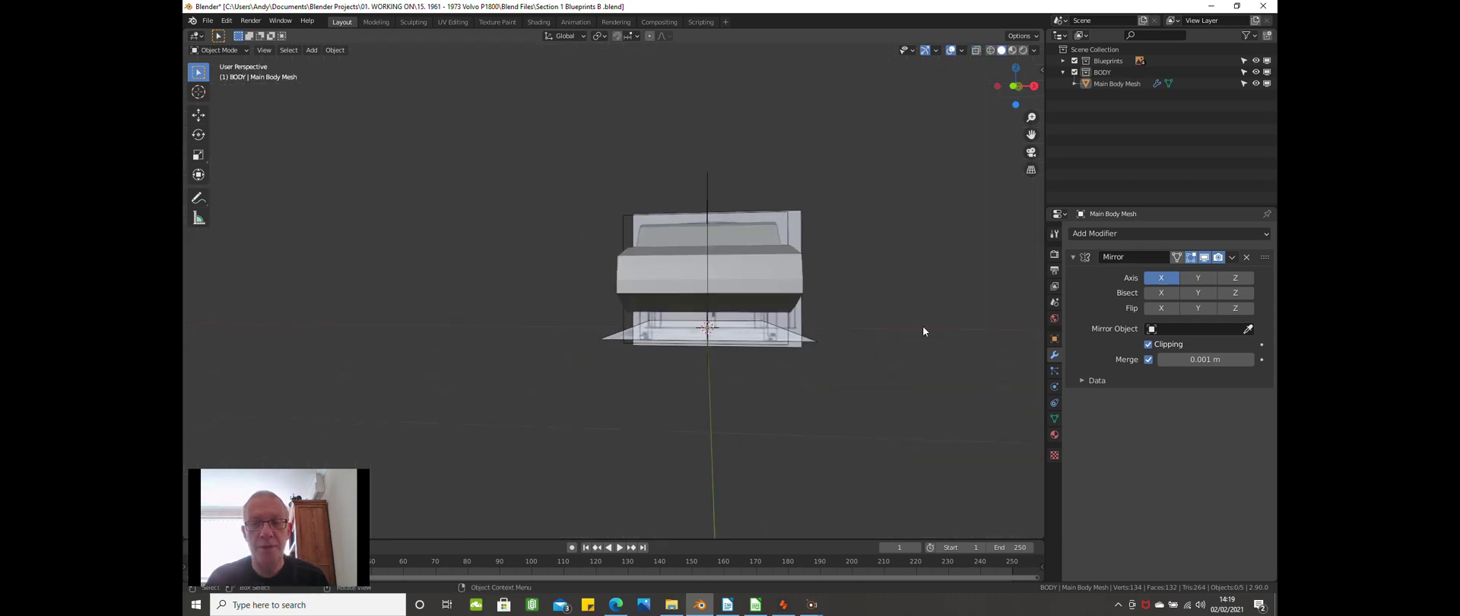
pyautogui.moveTo(887, 326); pyautogui.dragTo(724, 393, button='middle')
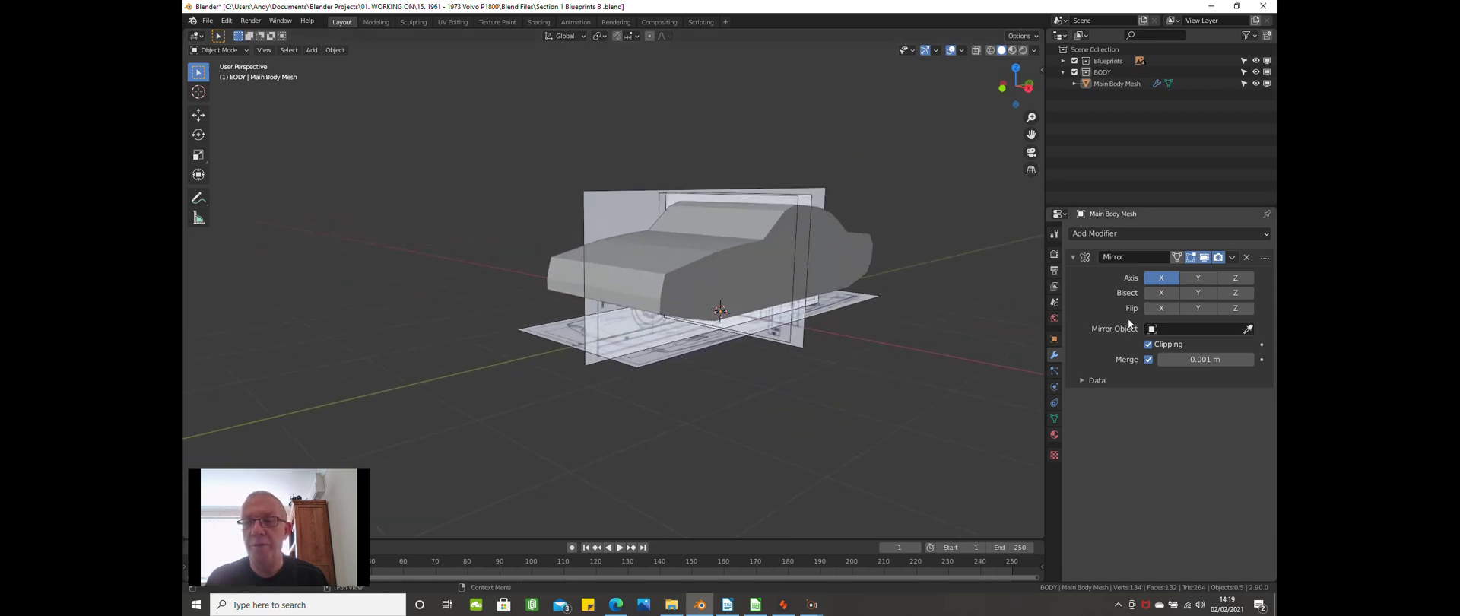
pyautogui.click(1112, 235)
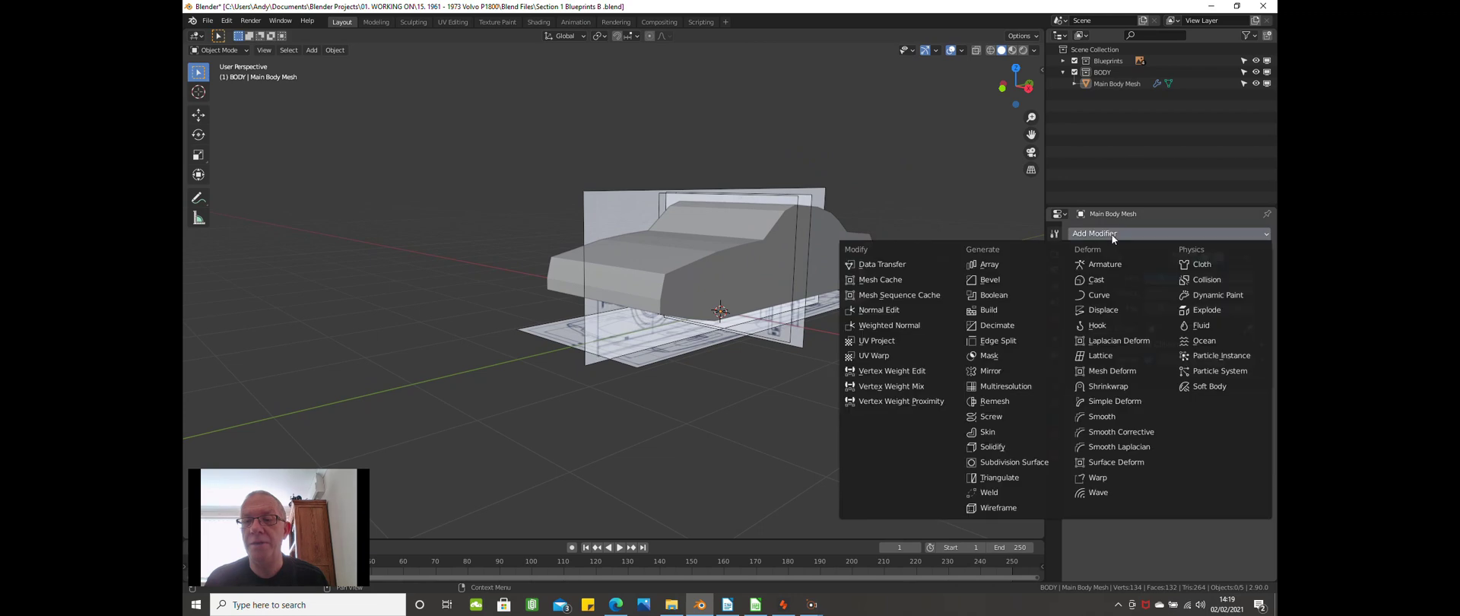
pyautogui.click(1037, 463)
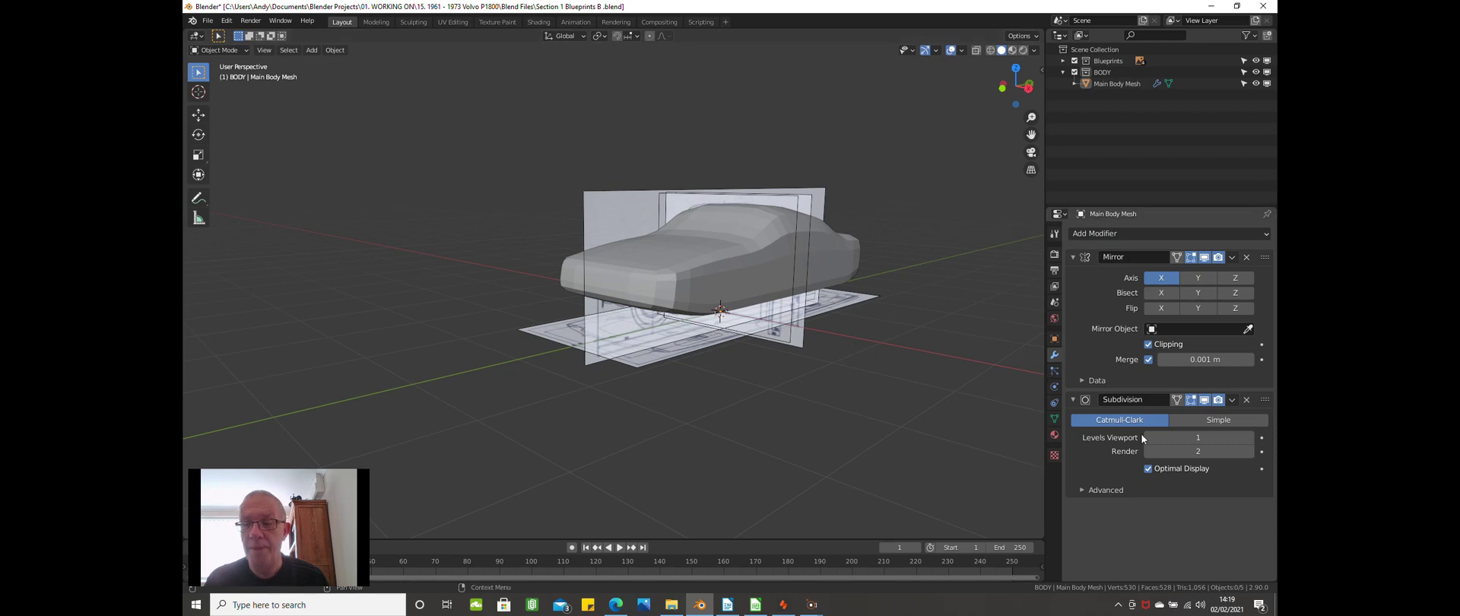
# Set the Subdivision modifier's levels to 2 for the viewport and 3 for render, and inspect the smoothed body.
pyautogui.click(1248, 437)
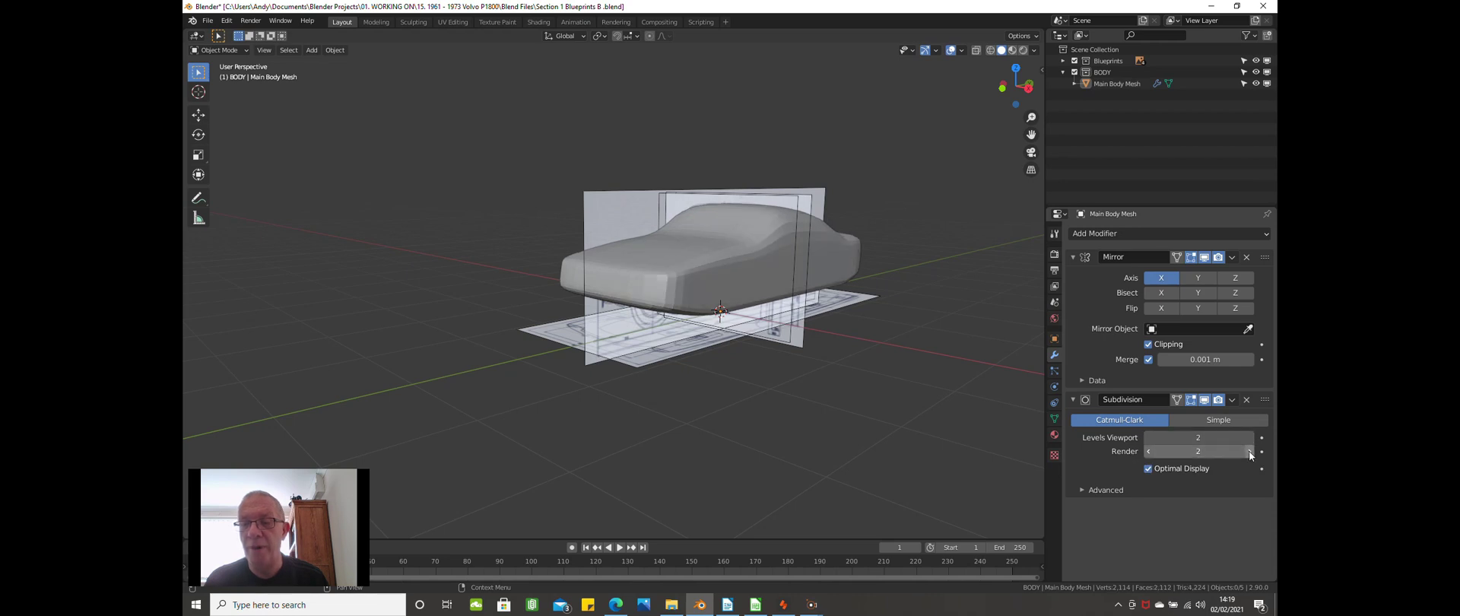
pyautogui.click(1249, 452)
pyautogui.moveTo(883, 371); pyautogui.dragTo(824, 395, button='middle')
pyautogui.scroll(2, 853, 361)
pyautogui.scroll(-2, 845, 353)
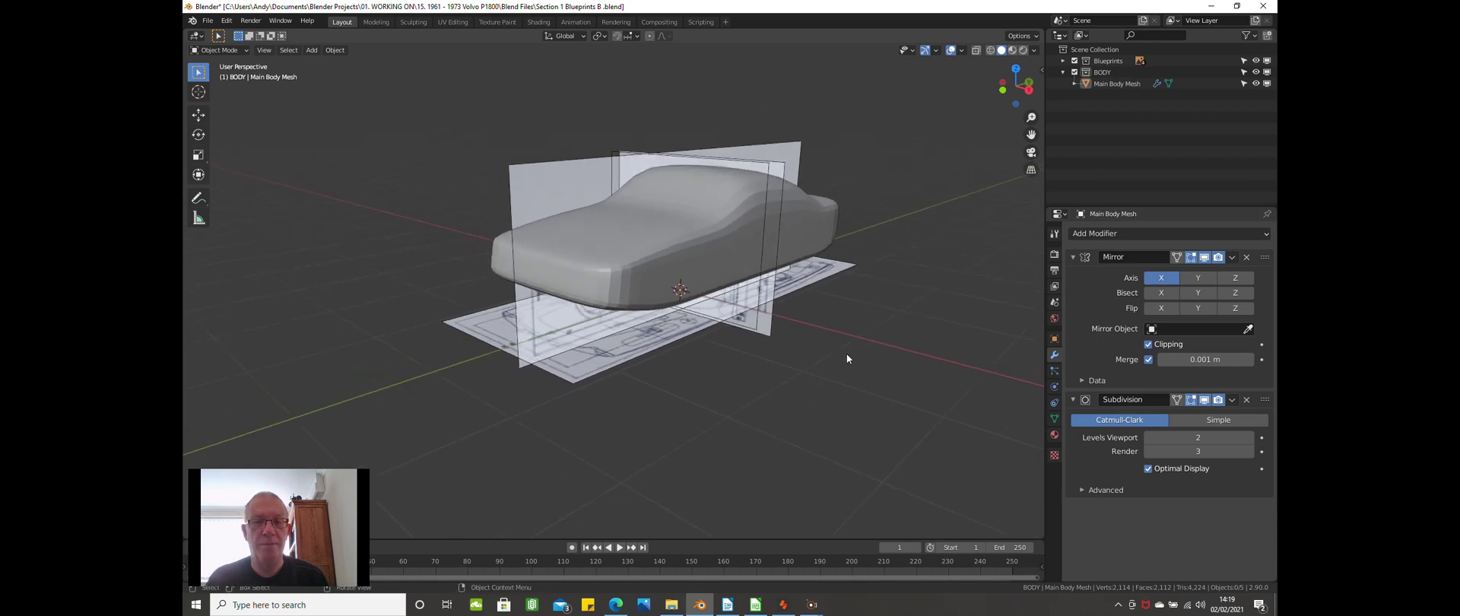
pyautogui.moveTo(846, 353); pyautogui.dragTo(736, 341, button='middle')
# In Edit Mode with face selection, select the strip of underside faces from one end of the body to the other and delete them.
pyautogui.press('Tab')
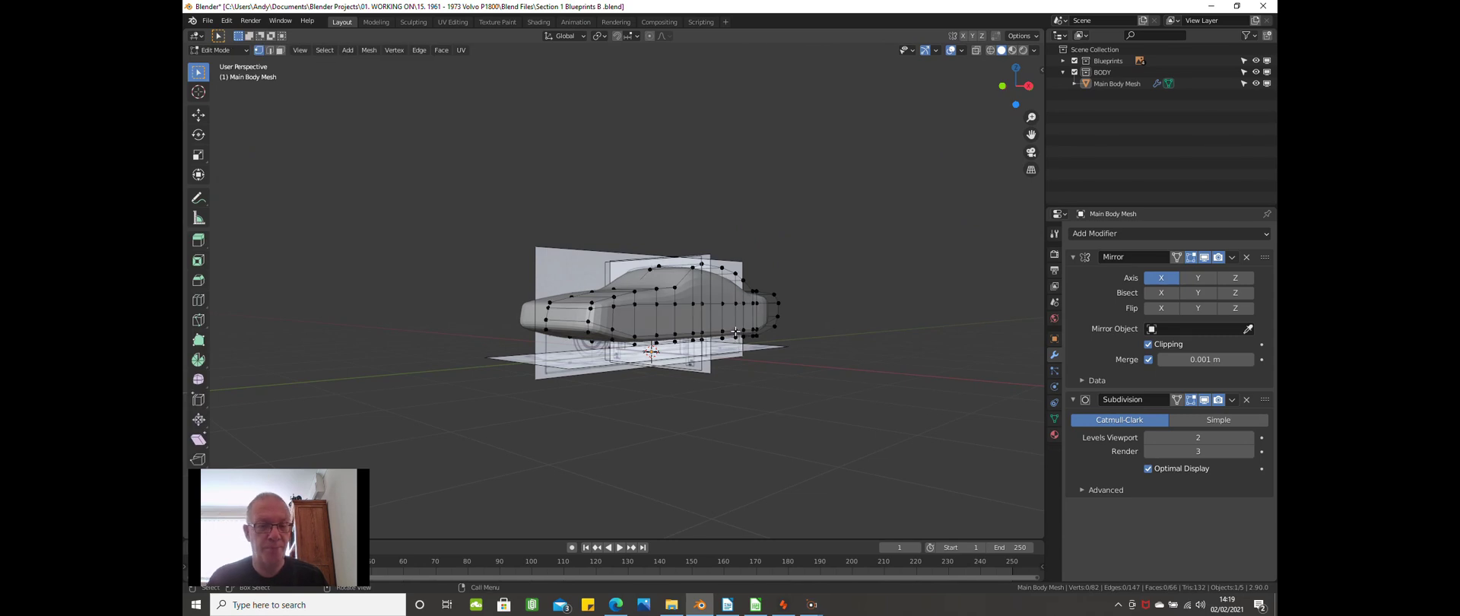
pyautogui.click(280, 50)
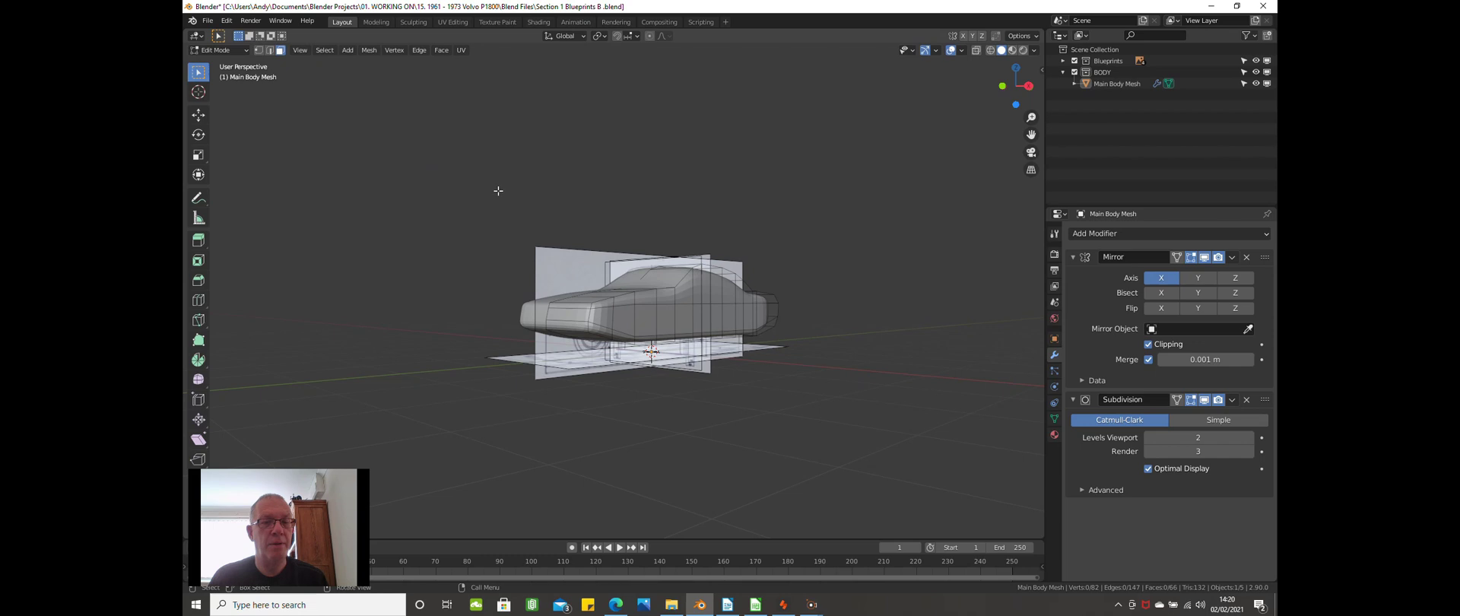
pyautogui.moveTo(498, 191); pyautogui.dragTo(585, 222, button='middle')
pyautogui.click(582, 218)
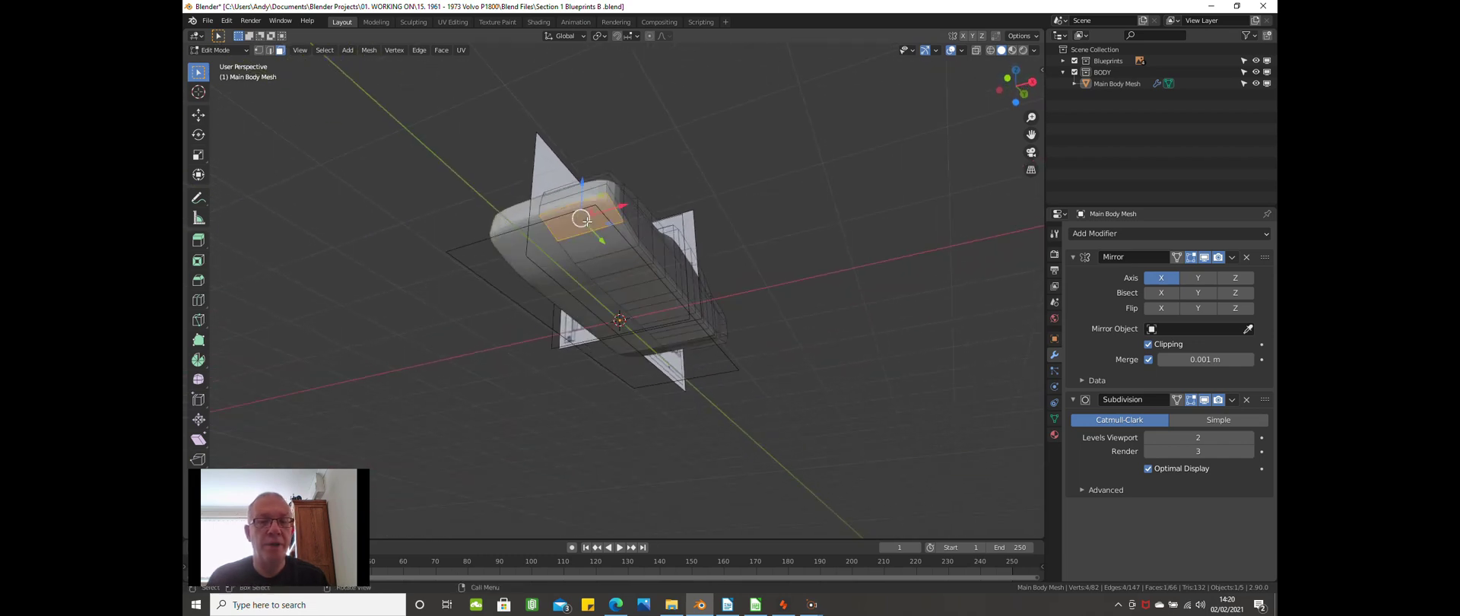
pyautogui.scroll(-2, 662, 252)
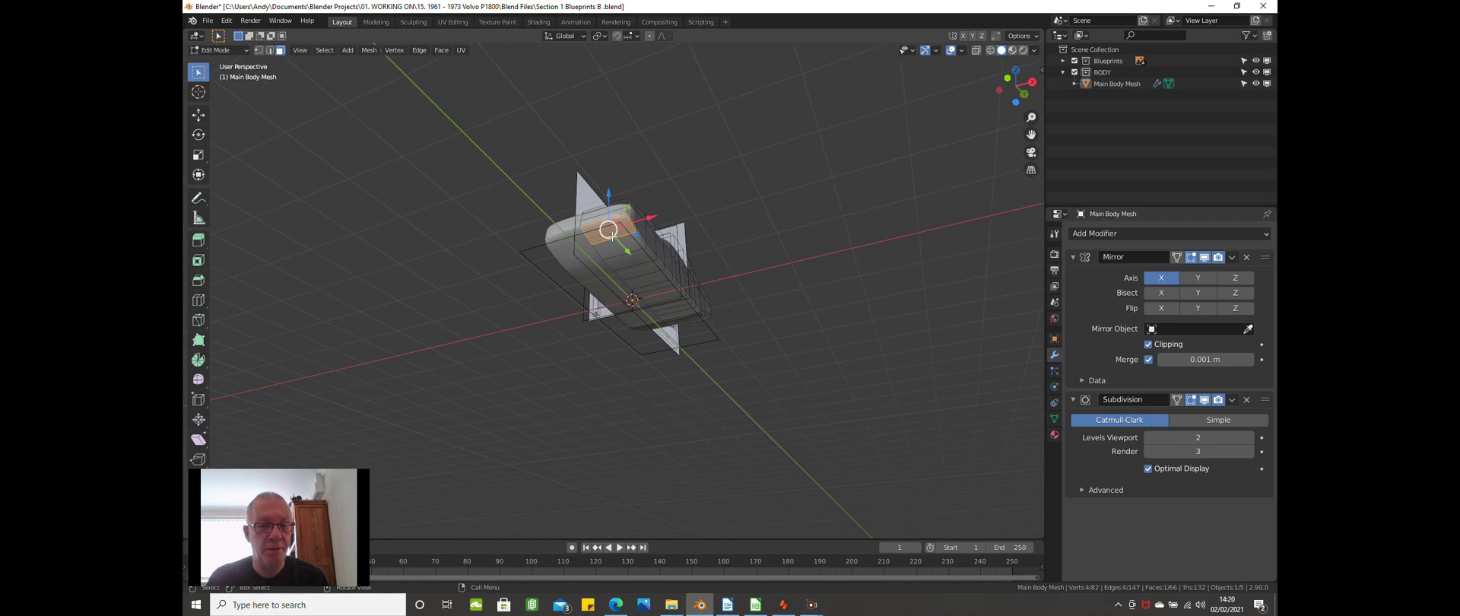
pyautogui.scroll(2, 614, 228)
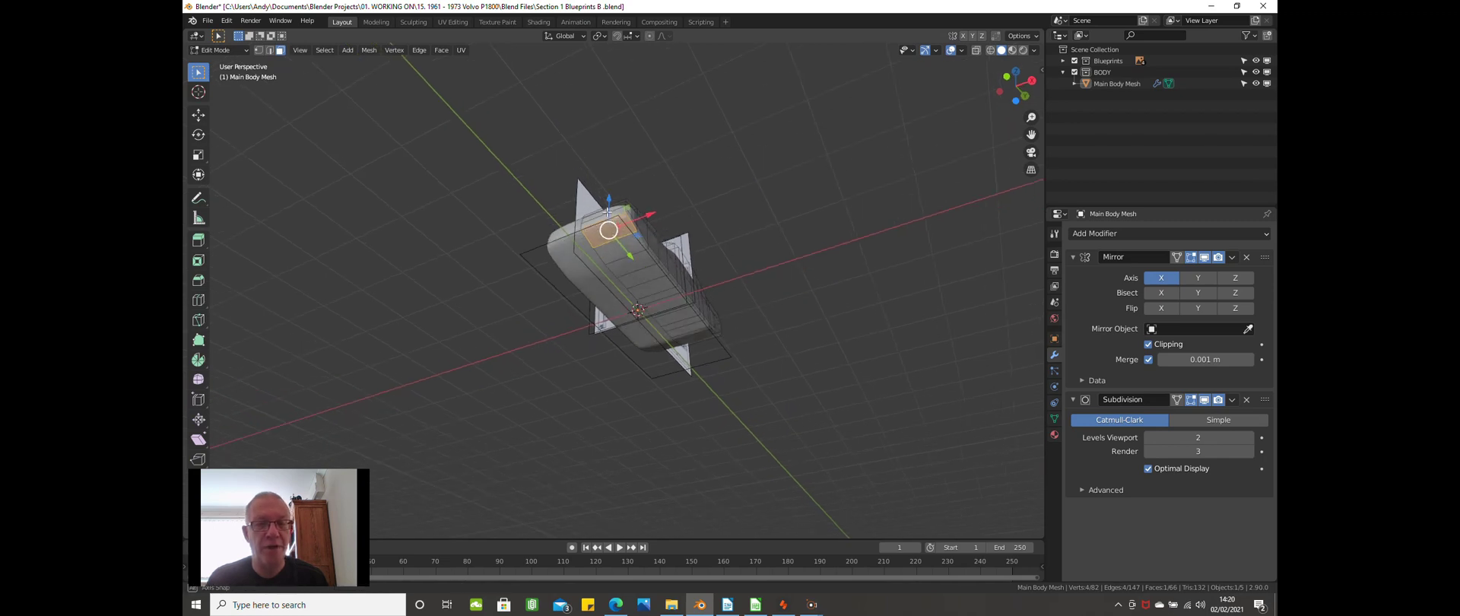
pyautogui.scroll(2, 715, 301)
pyautogui.moveTo(715, 301); pyautogui.dragTo(893, 333, button='middle')
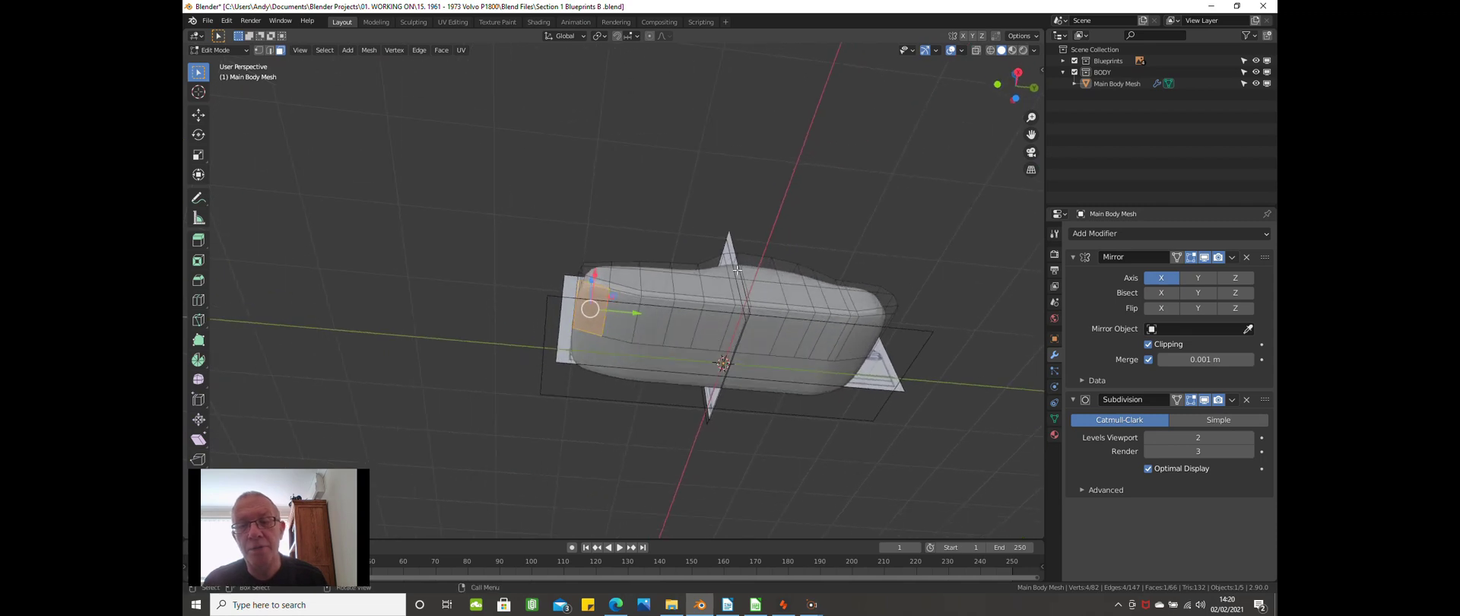
pyautogui.keyDown('ctrl'); pyautogui.click(867, 337); pyautogui.keyUp('ctrl')
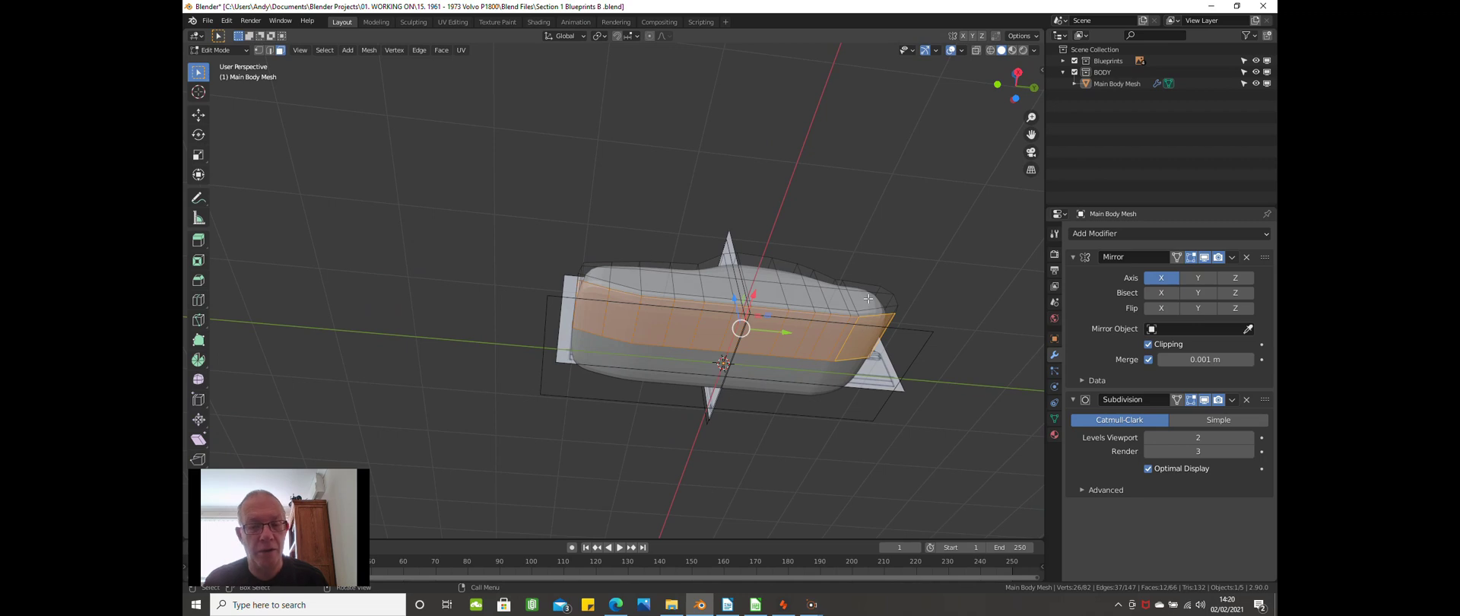
pyautogui.press('x')
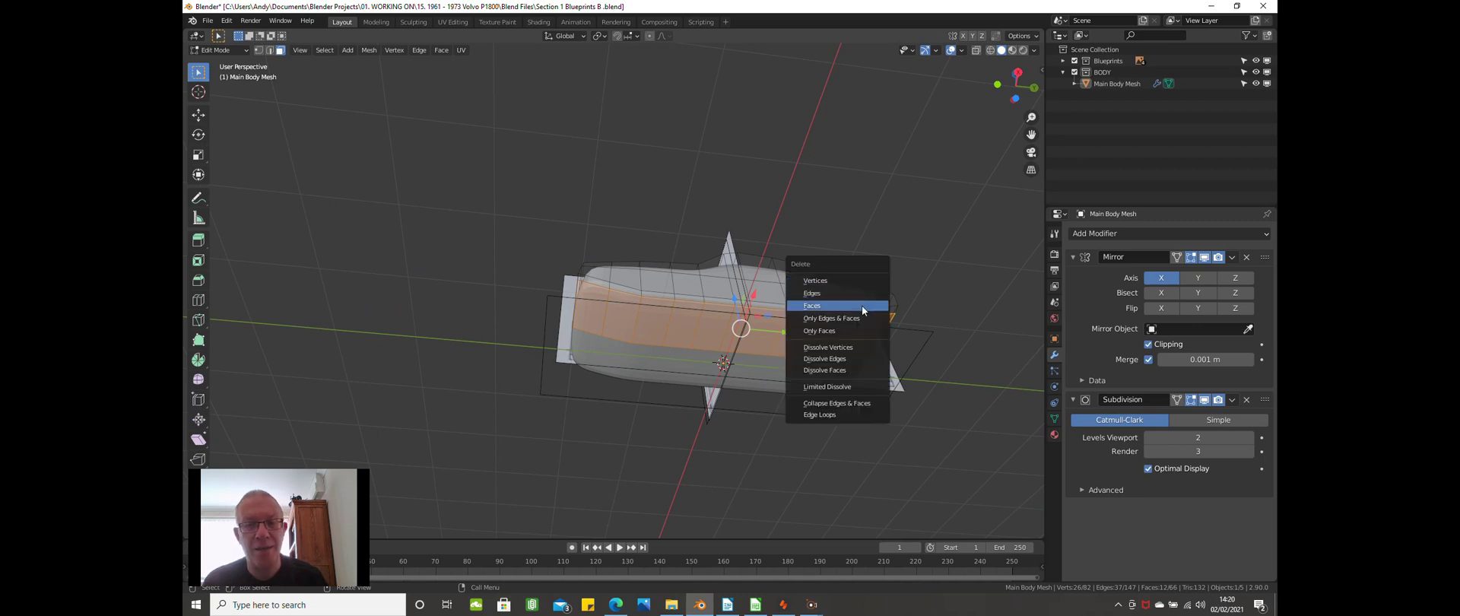
pyautogui.click(860, 304)
pyautogui.moveTo(862, 307); pyautogui.dragTo(588, 302, button='middle')
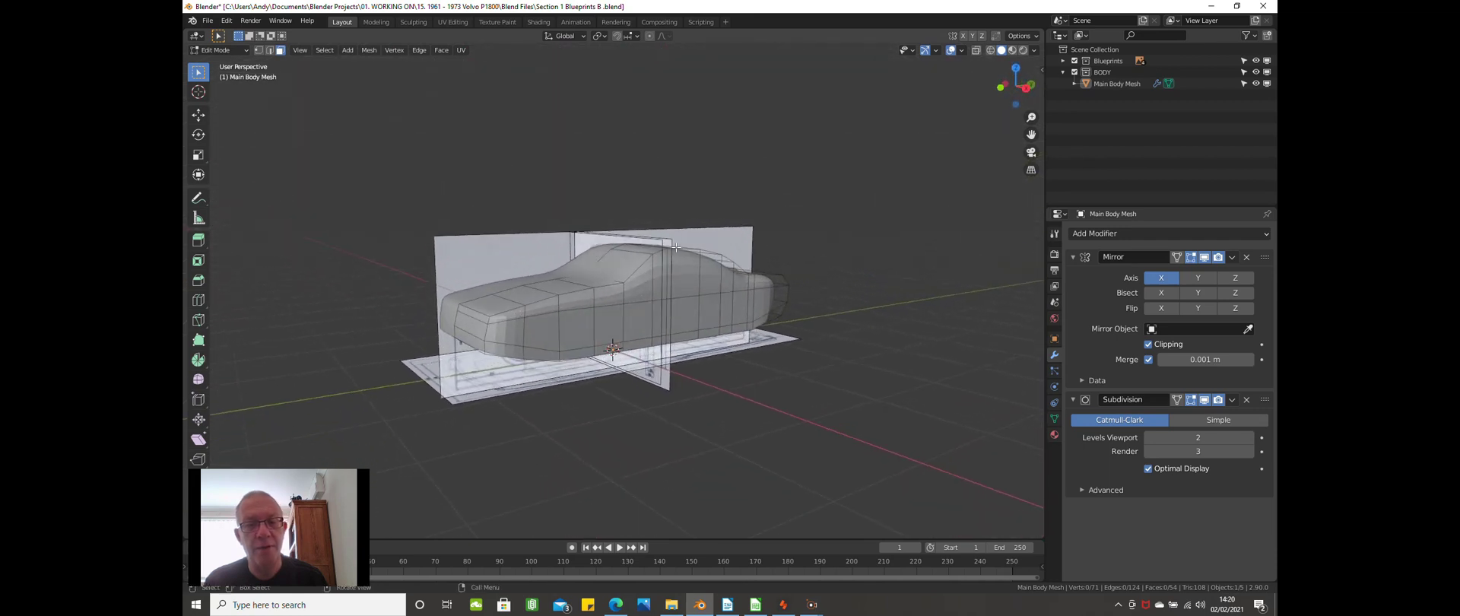
# Check the body with its open underside against the side blueprint in the right orthographic view.
pyautogui.moveTo(768, 277); pyautogui.dragTo(686, 317, button='middle')
pyautogui.scroll(-2, 739, 312)
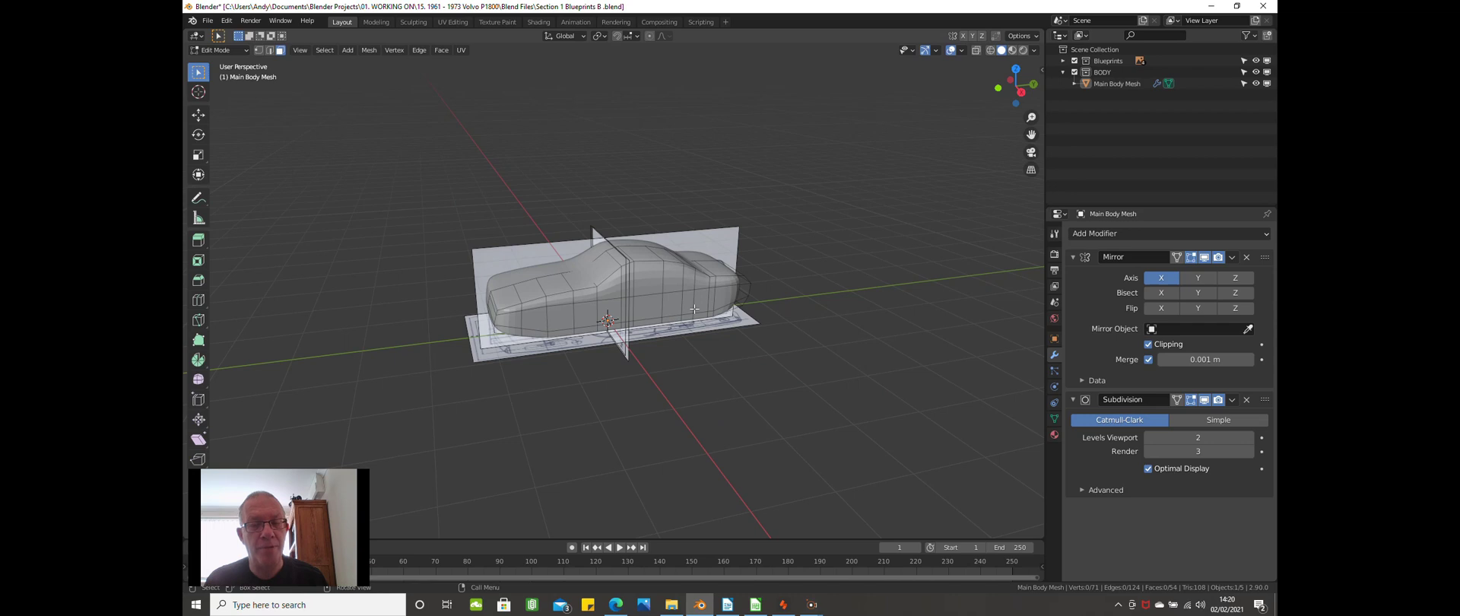
pyautogui.press('KP_5')
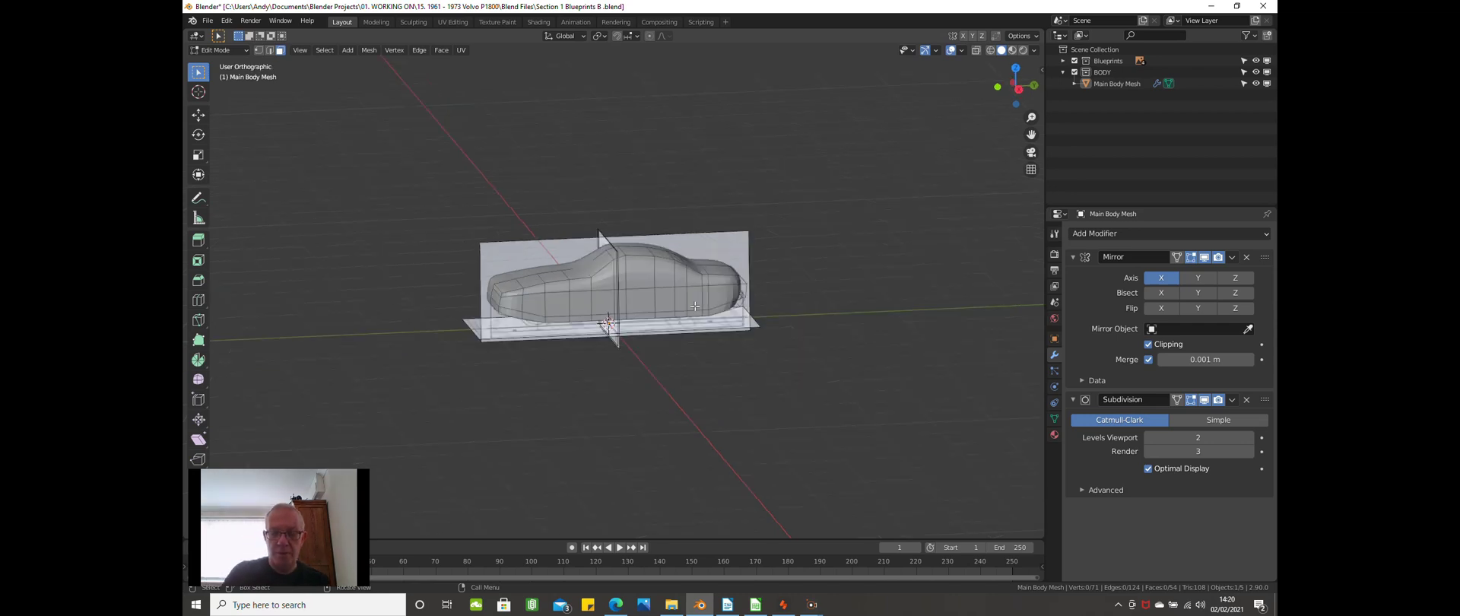
pyautogui.press('KP_3')
pyautogui.scroll(3, 694, 304)
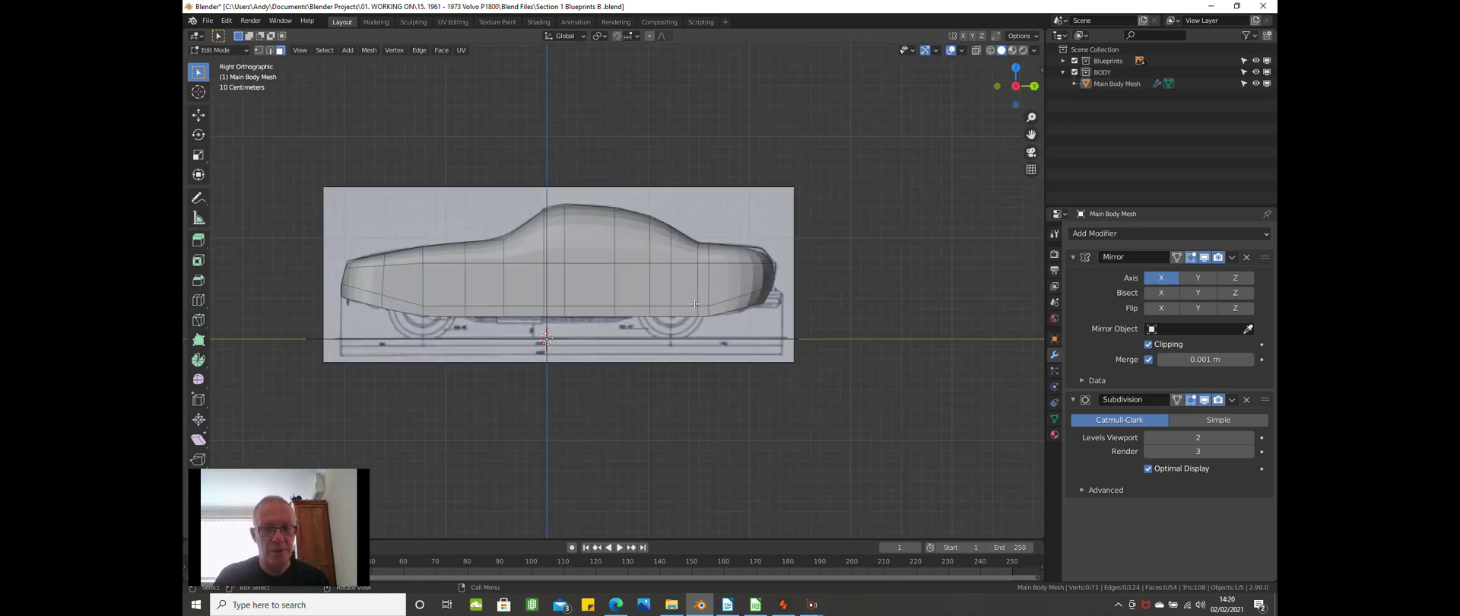
pyautogui.scroll(1, 694, 303)
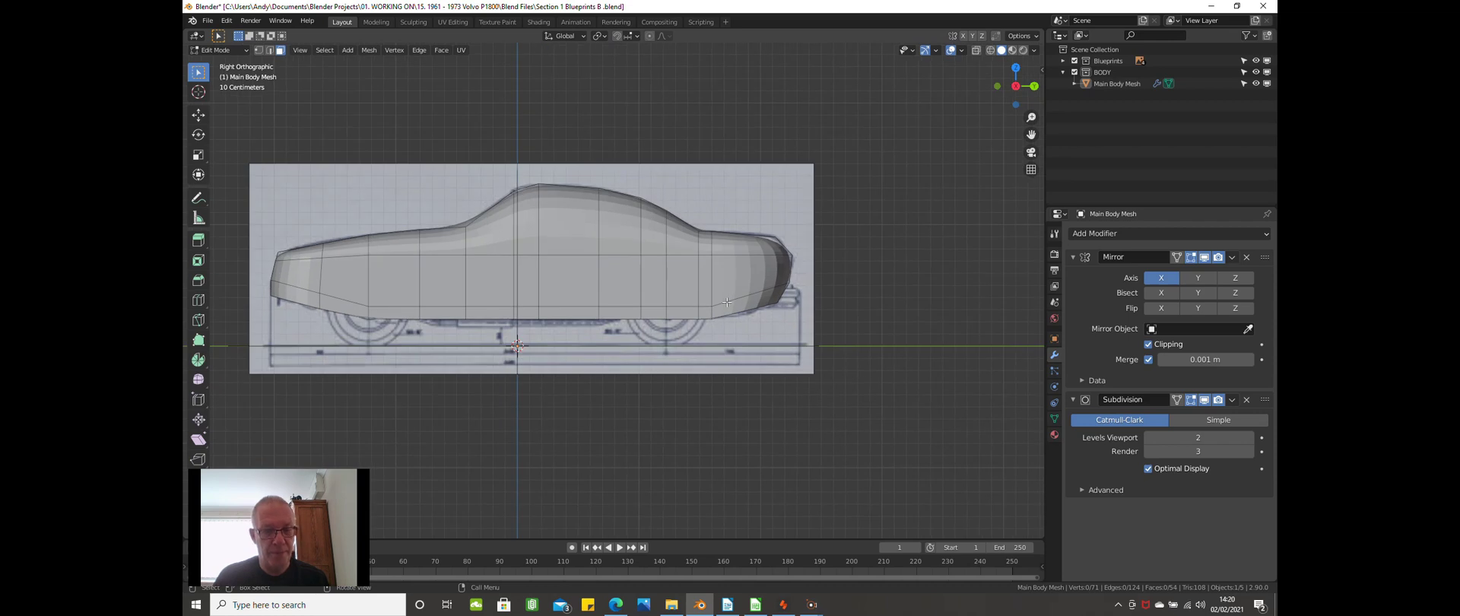
# Toggle the body between Object Mode and Edit Mode, finishing in Edit Mode.
pyautogui.press('Tab')
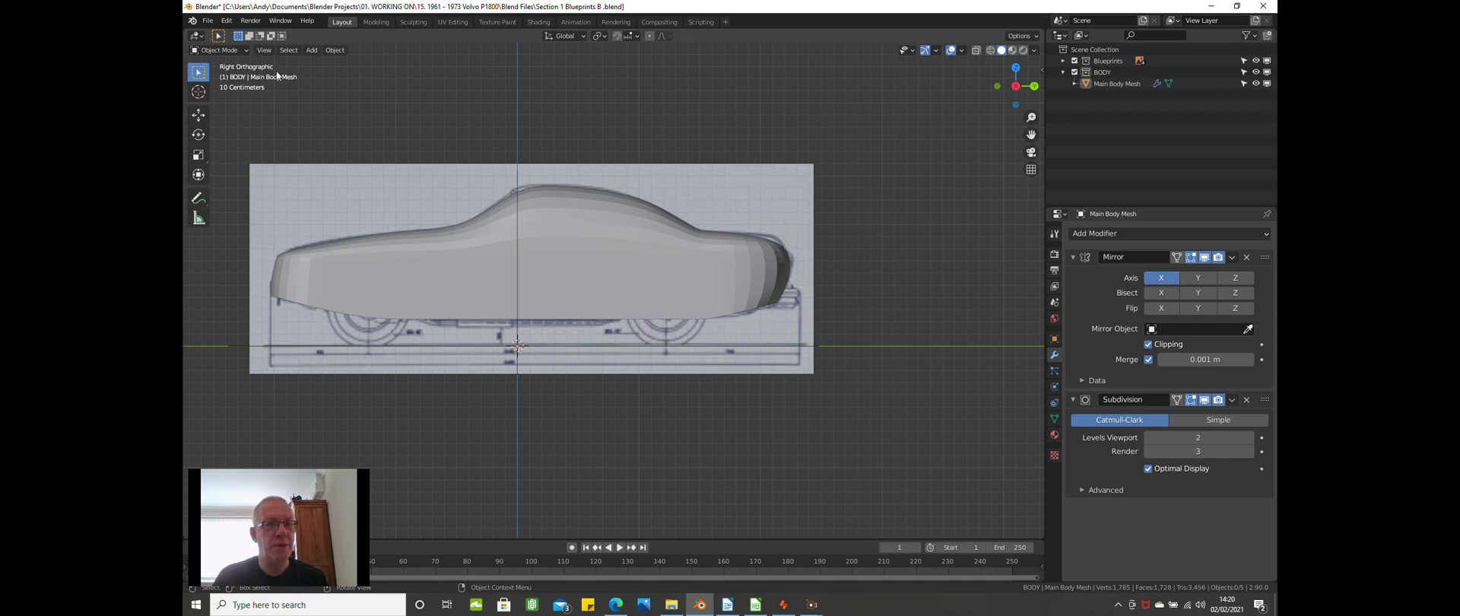
pyautogui.click(218, 50)
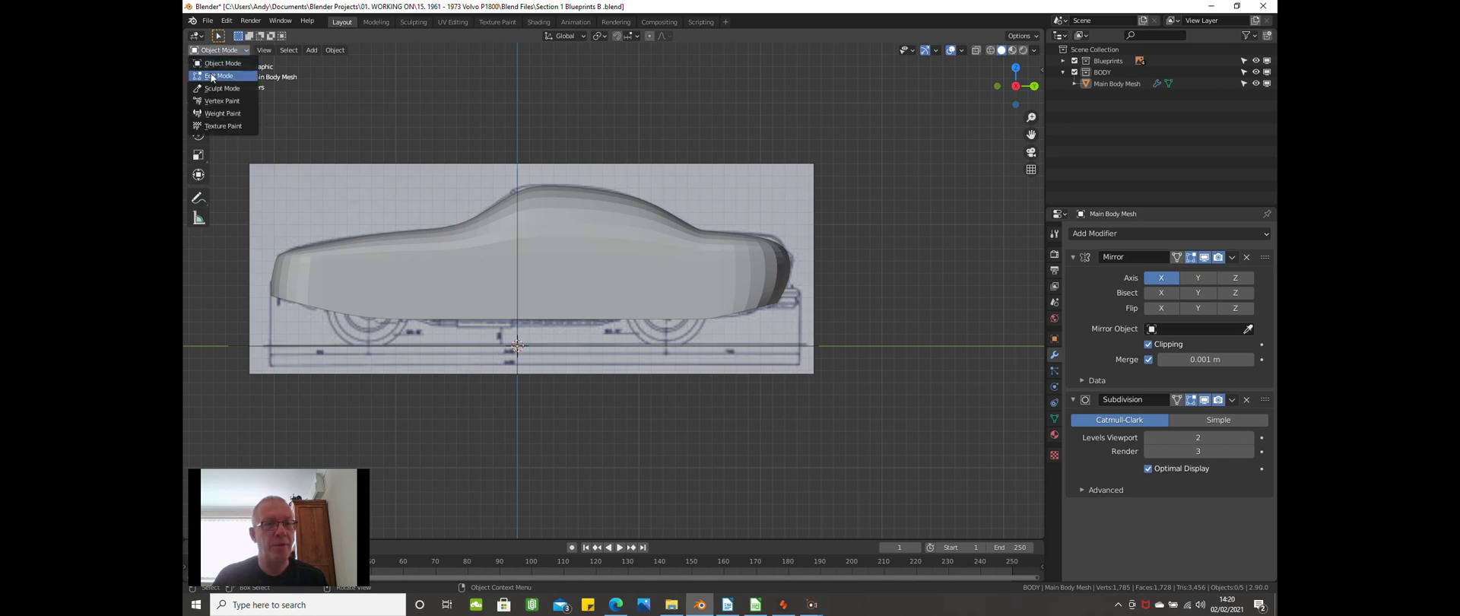
pyautogui.click(220, 76)
pyautogui.press('Tab')
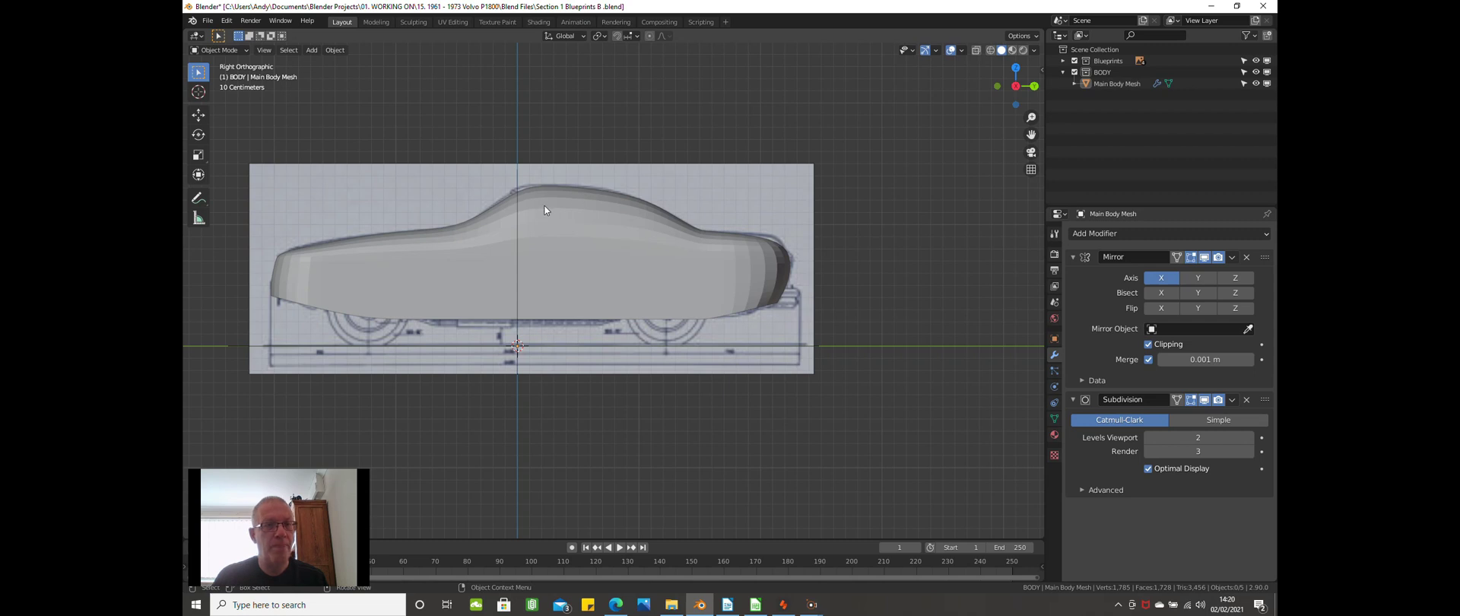
pyautogui.press('Tab')
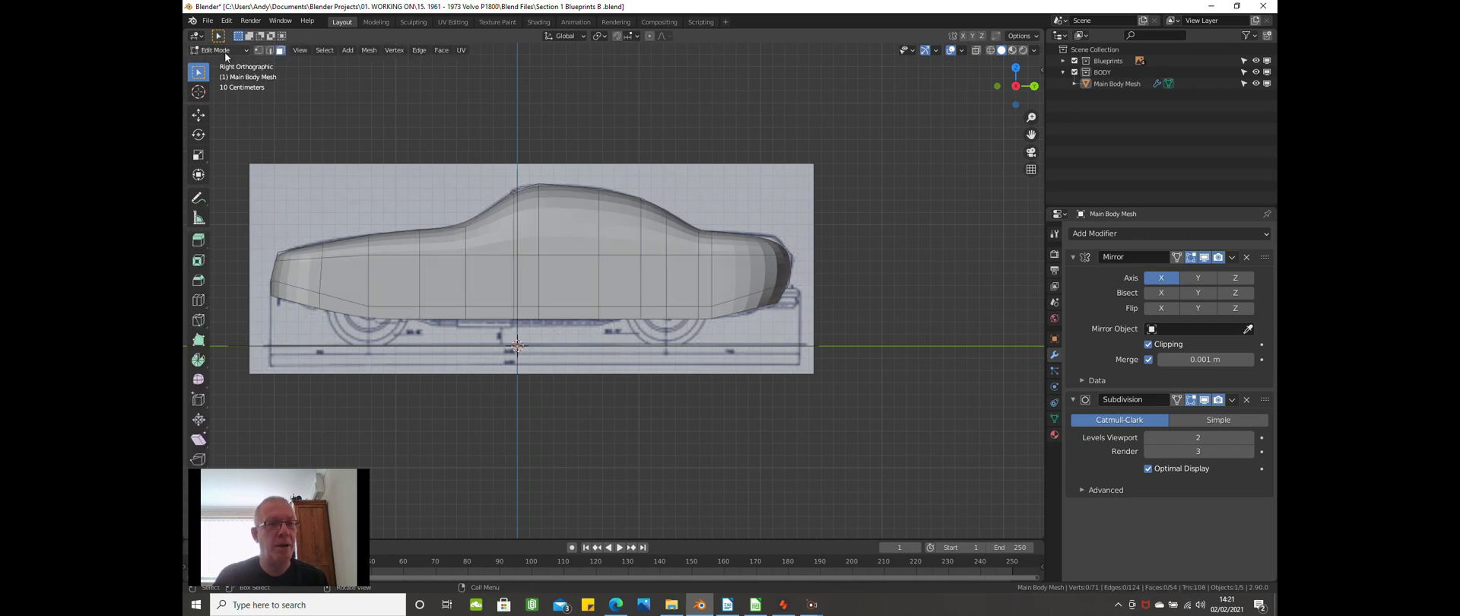
# Show the body's vertices in wireframe shading and compare its outline with the side blueprint.
pyautogui.scroll(-1, 485, 212)
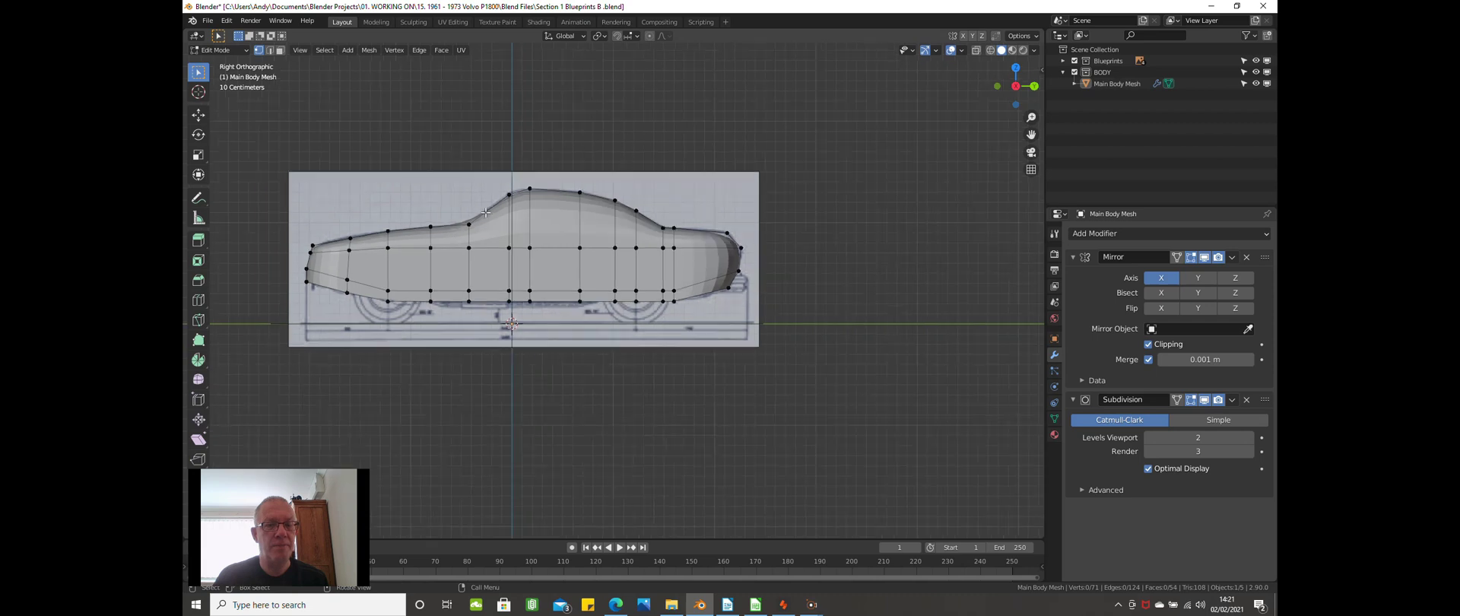
pyautogui.press('z')
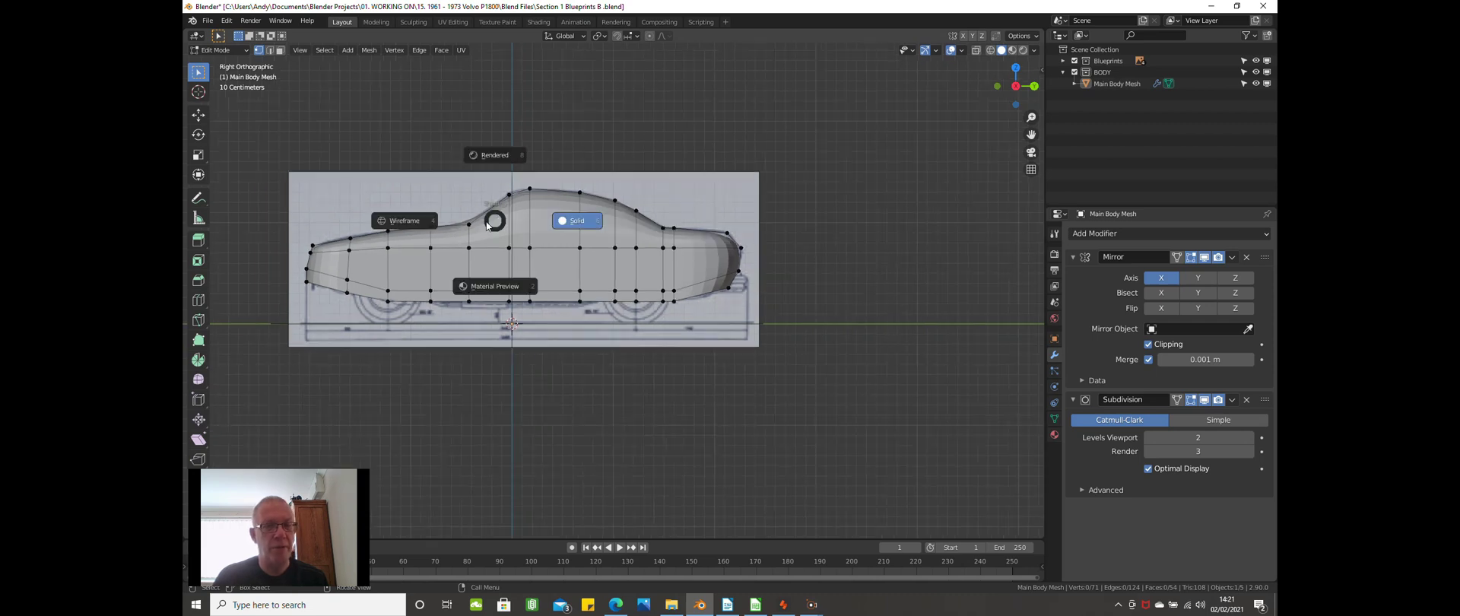
pyautogui.click(412, 226)
pyautogui.scroll(3, 504, 228)
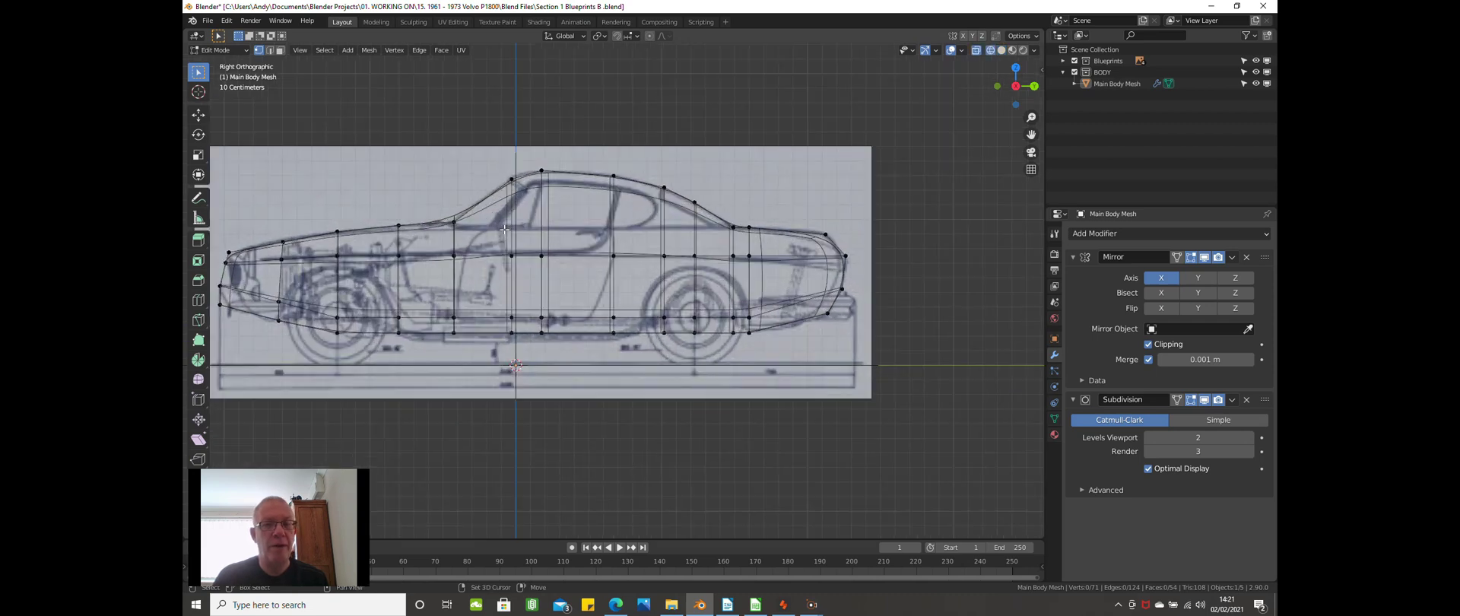
pyautogui.scroll(-1, 562, 225)
pyautogui.keyDown('shift'); pyautogui.moveTo(613, 222); pyautogui.dragTo(613, 219, button='middle'); pyautogui.keyUp('shift')
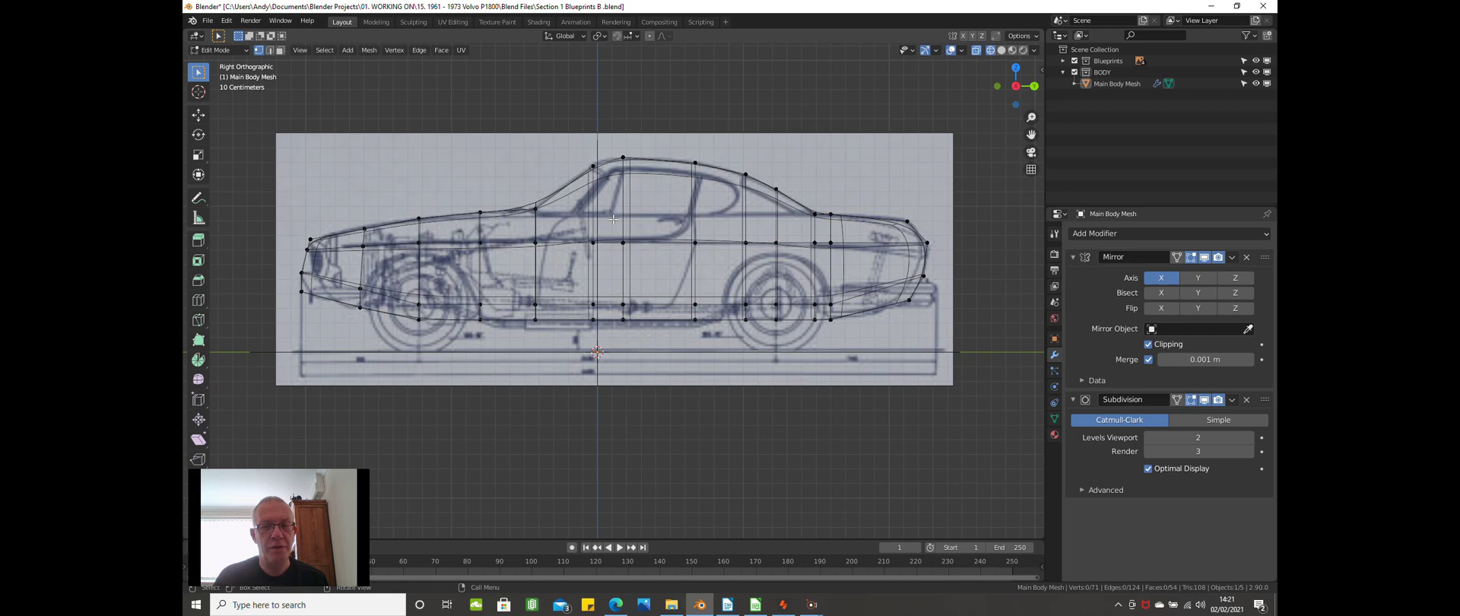
# Rotate around to the front orthographic view and compare the mirrored wireframe with the front blueprint.
pyautogui.press('KP_4')
pyautogui.press('KP_4')
pyautogui.press('KP_4')
pyautogui.press('KP_4')
pyautogui.press('KP_4')
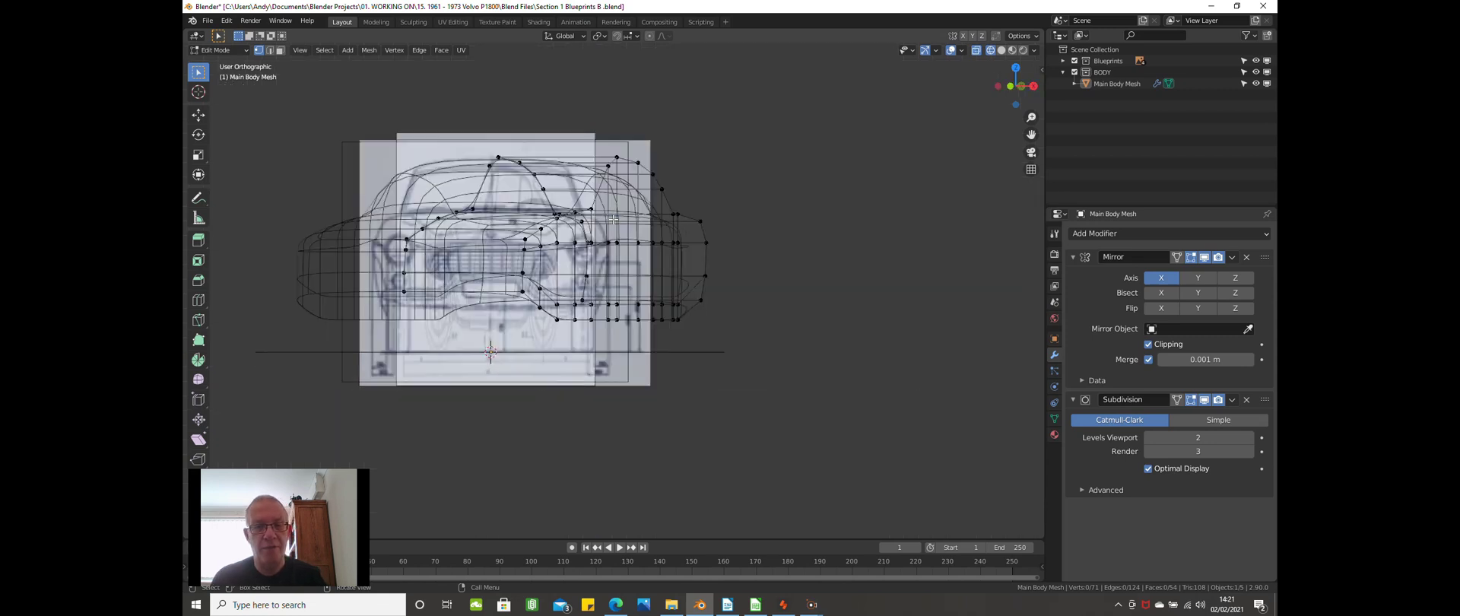
pyautogui.press('KP_1')
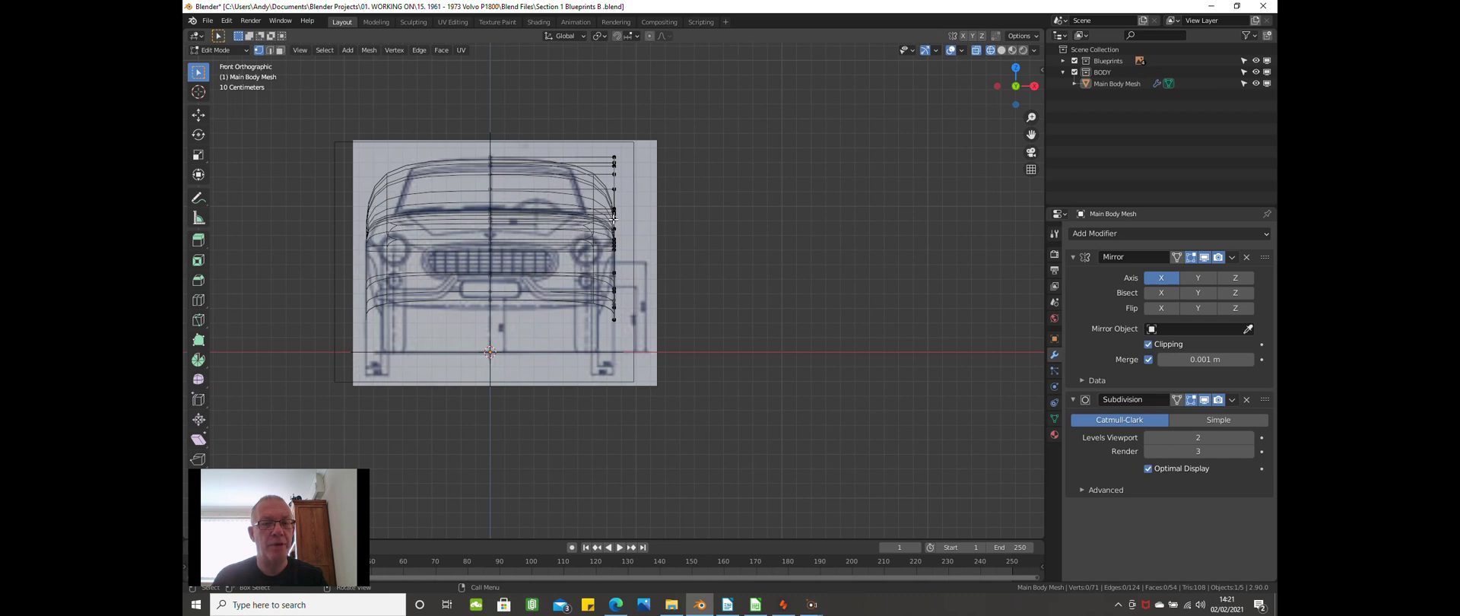
pyautogui.scroll(2, 613, 219)
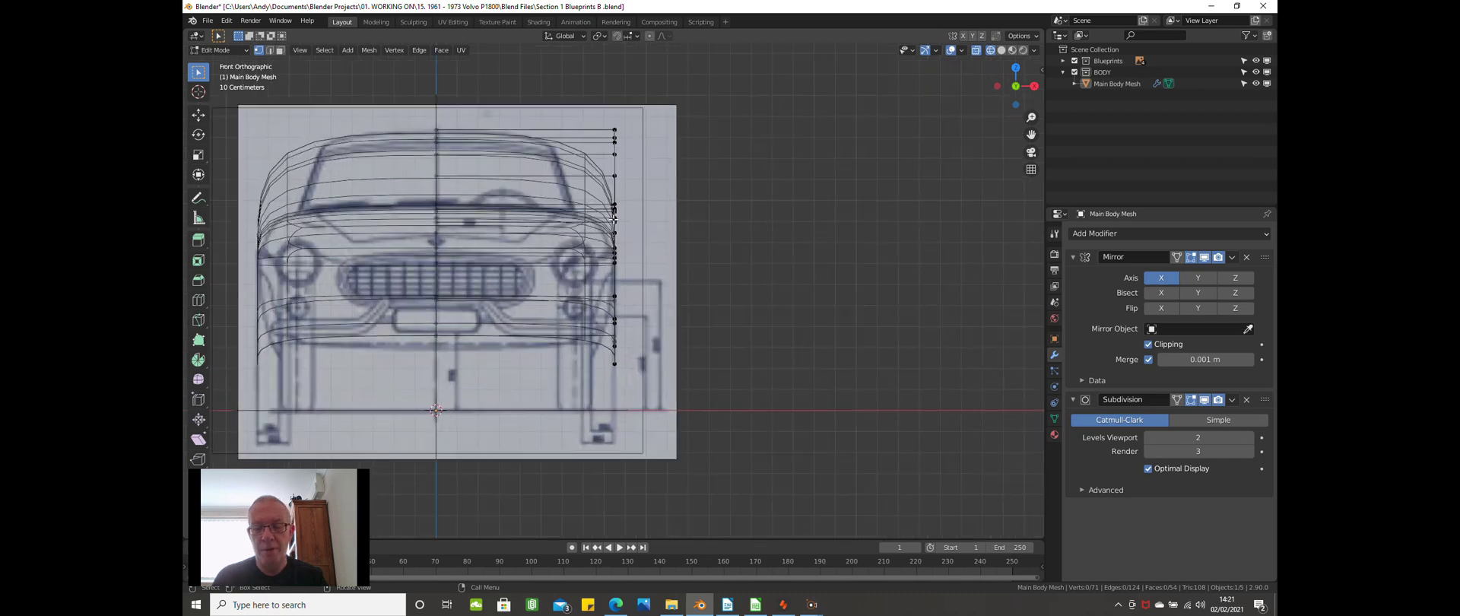
# Compare the wireframe body with the top blueprint and the rear blueprint in their orthographic views.
pyautogui.press('KP_7')
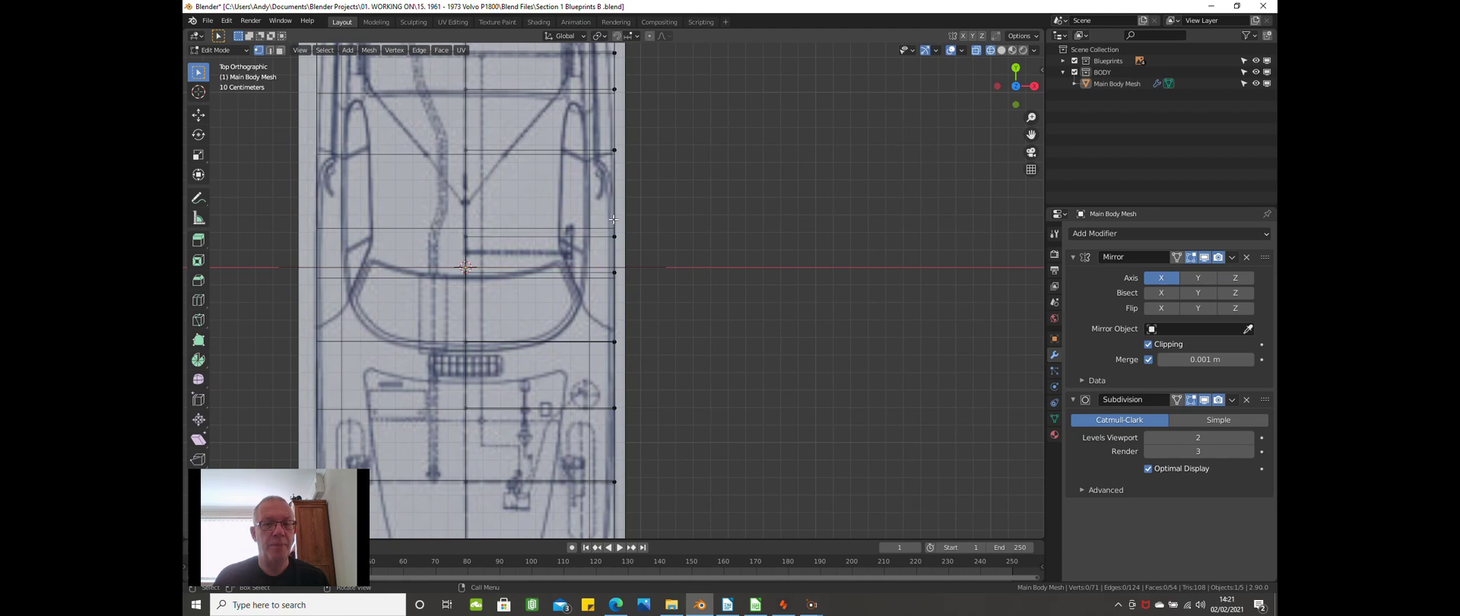
pyautogui.keyDown('shift'); pyautogui.moveTo(613, 218); pyautogui.dragTo(671, 258, button='middle'); pyautogui.keyUp('shift')
pyautogui.scroll(-1, 671, 259)
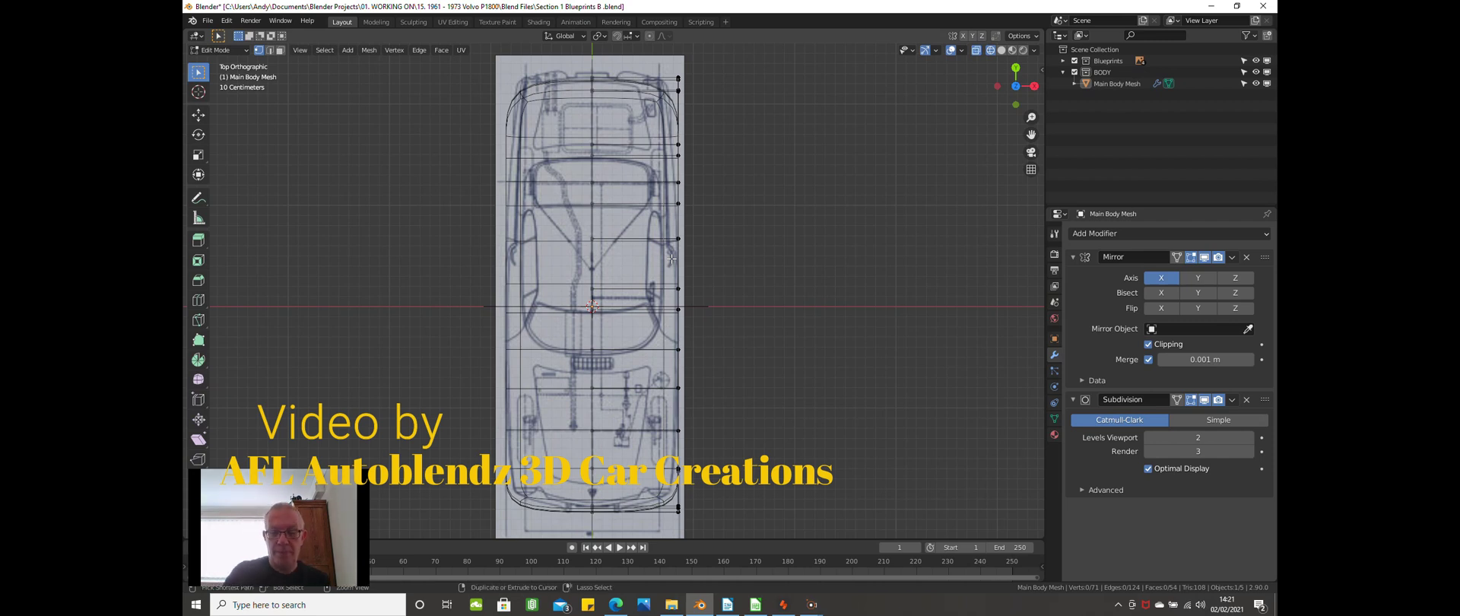
pyautogui.press('ctrl+KP_1')
pyautogui.scroll(2, 666, 235)
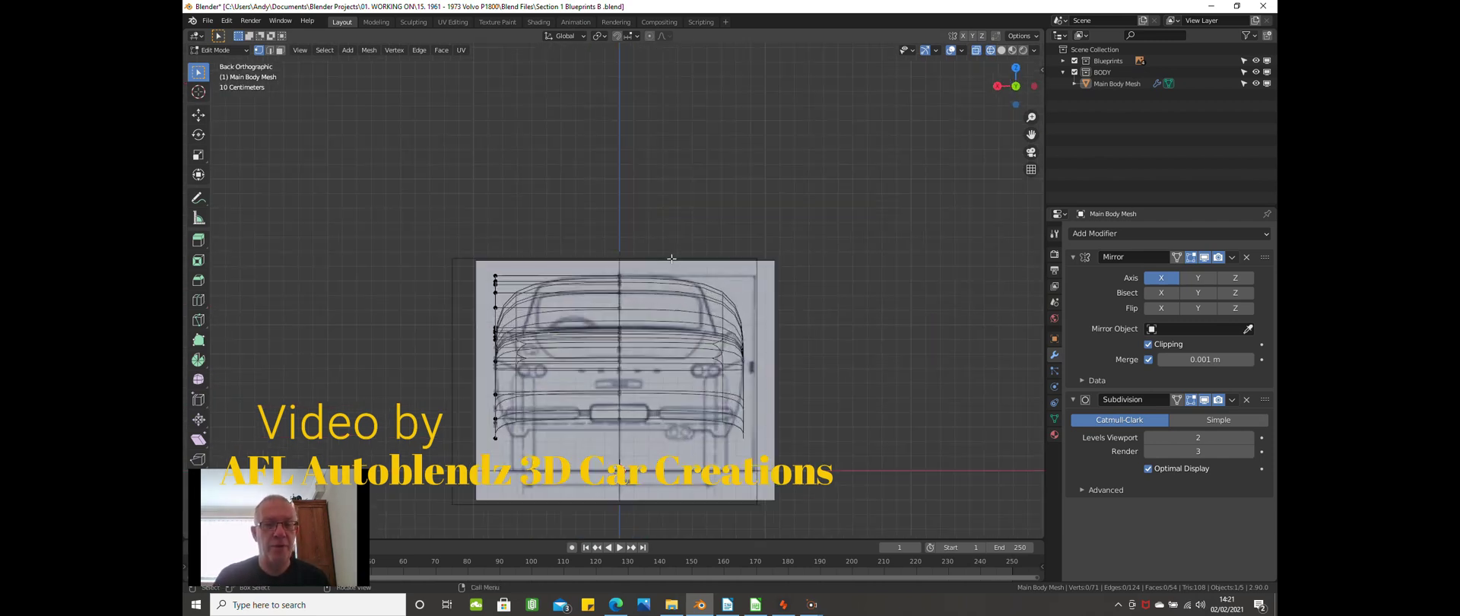
pyautogui.keyDown('shift'); pyautogui.moveTo(662, 216); pyautogui.dragTo(677, 167, button='middle'); pyautogui.keyUp('shift')
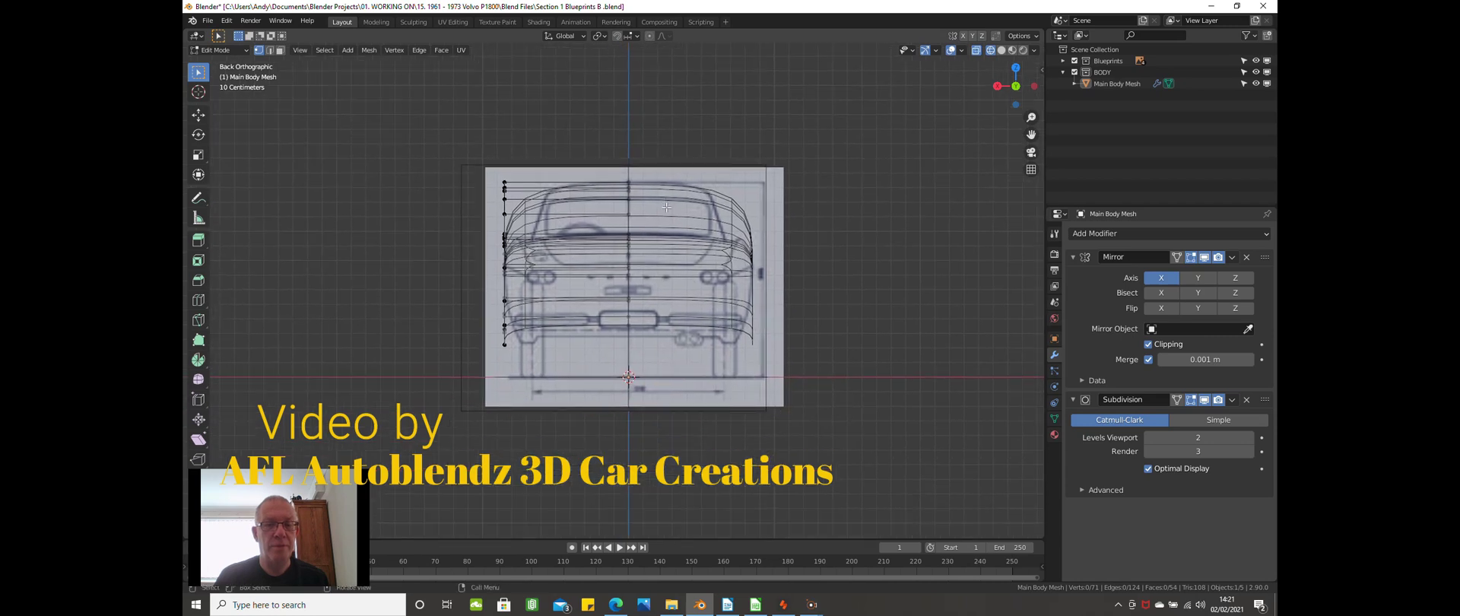
pyautogui.scroll(-3, 666, 206)
# Return the body to solid shading in a perspective view of its side.
pyautogui.moveTo(666, 207); pyautogui.dragTo(373, 81, button='middle')
pyautogui.press('z')
pyautogui.click(822, 304)
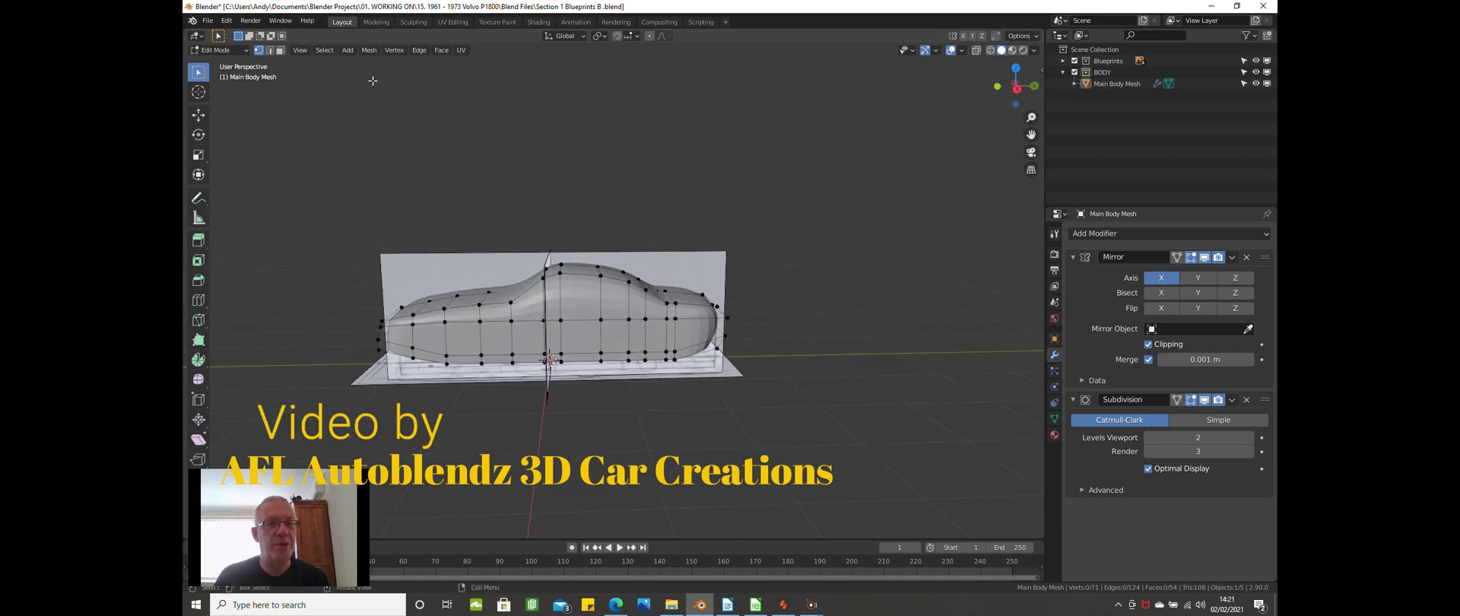
# Save the project as a new file named "Section 2 Sculpt Body A .blend" in the Volvo P1800 Blend Files folder.
pyautogui.click(207, 21)
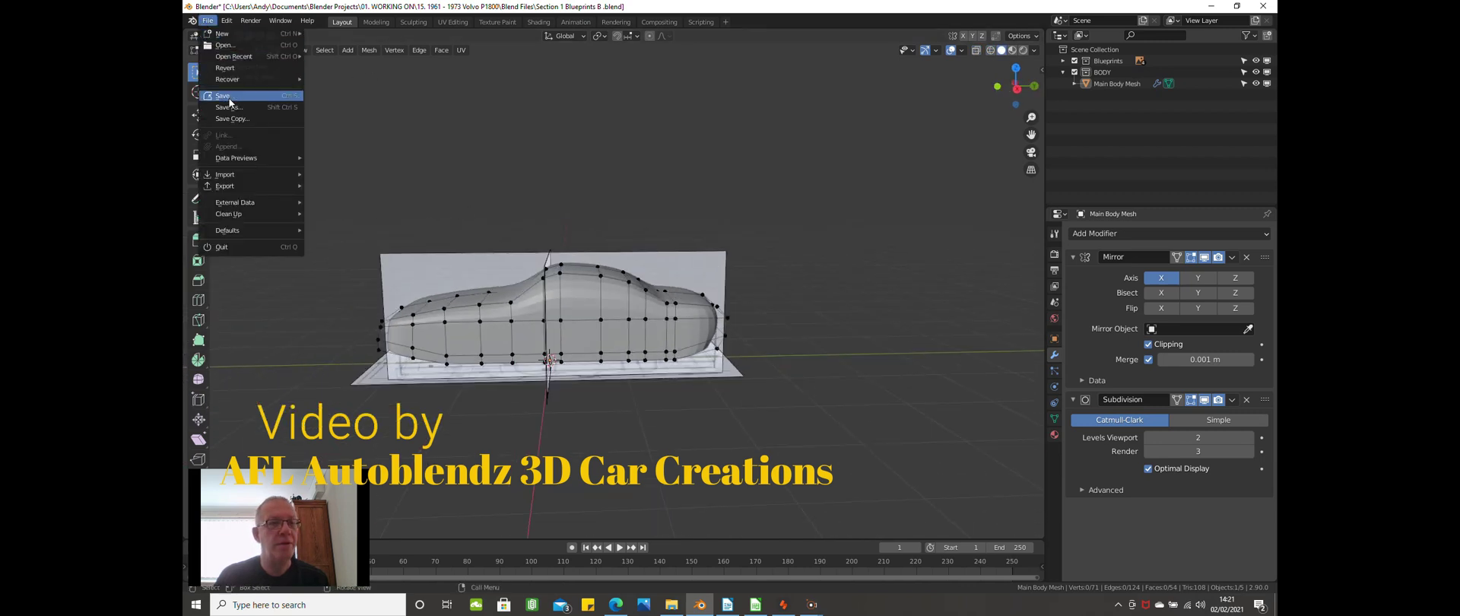
pyautogui.click(228, 106)
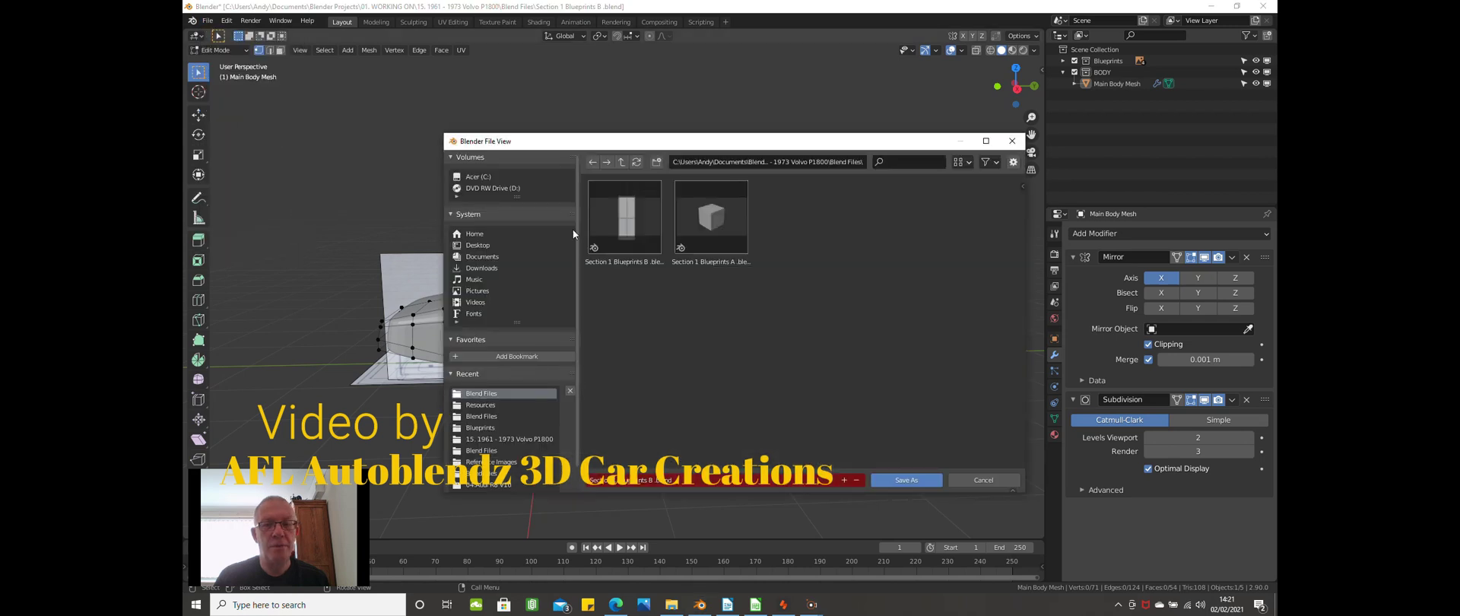
pyautogui.click(650, 480)
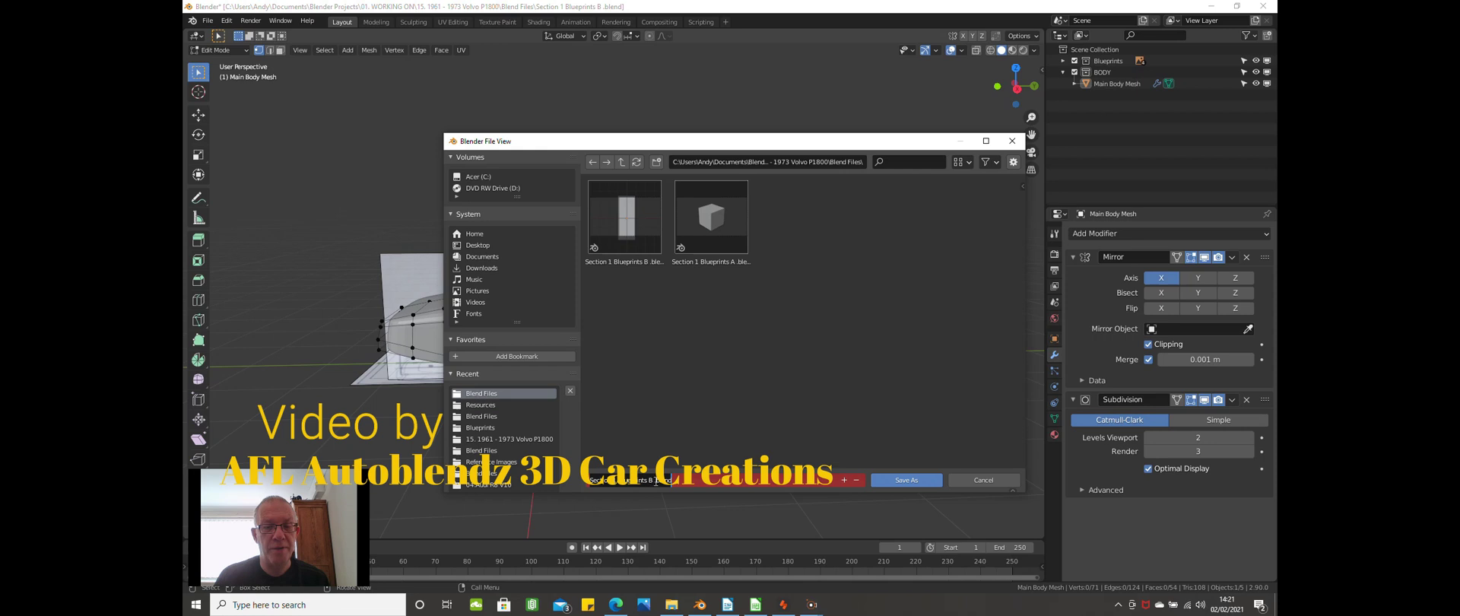
pyautogui.hotkey('ctrl', 'a')
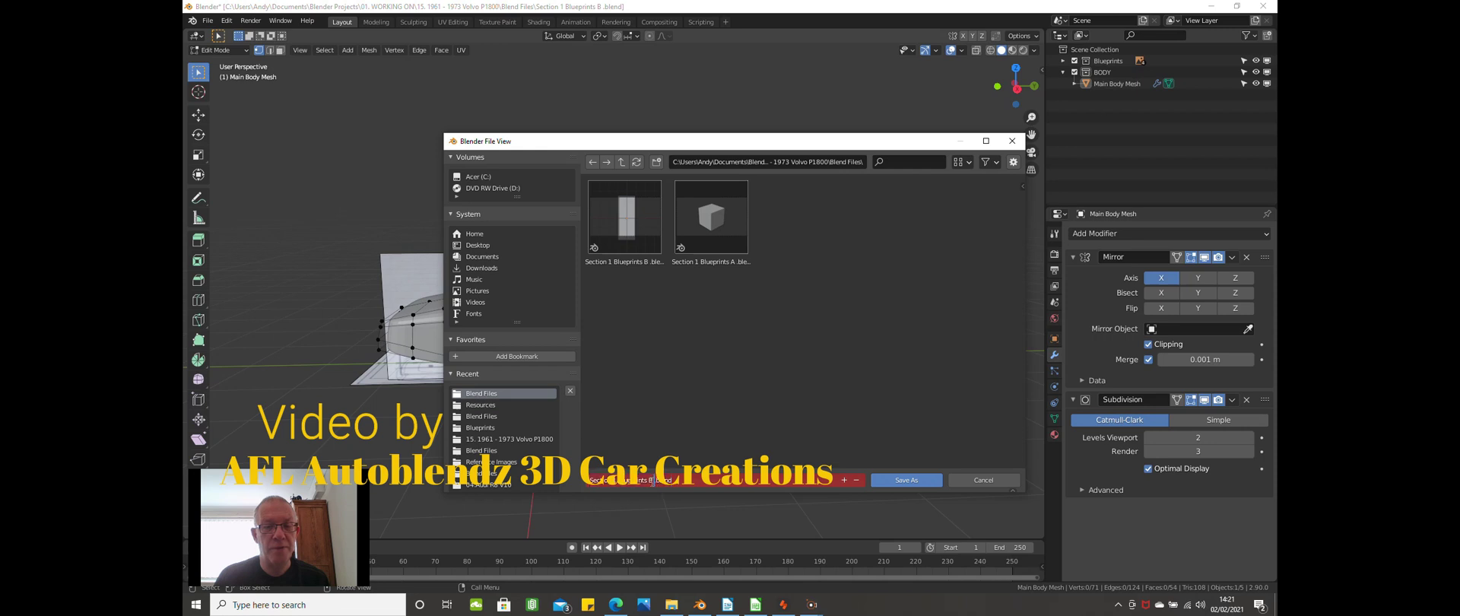
pyautogui.moveTo(649, 485); pyautogui.dragTo(616, 487)
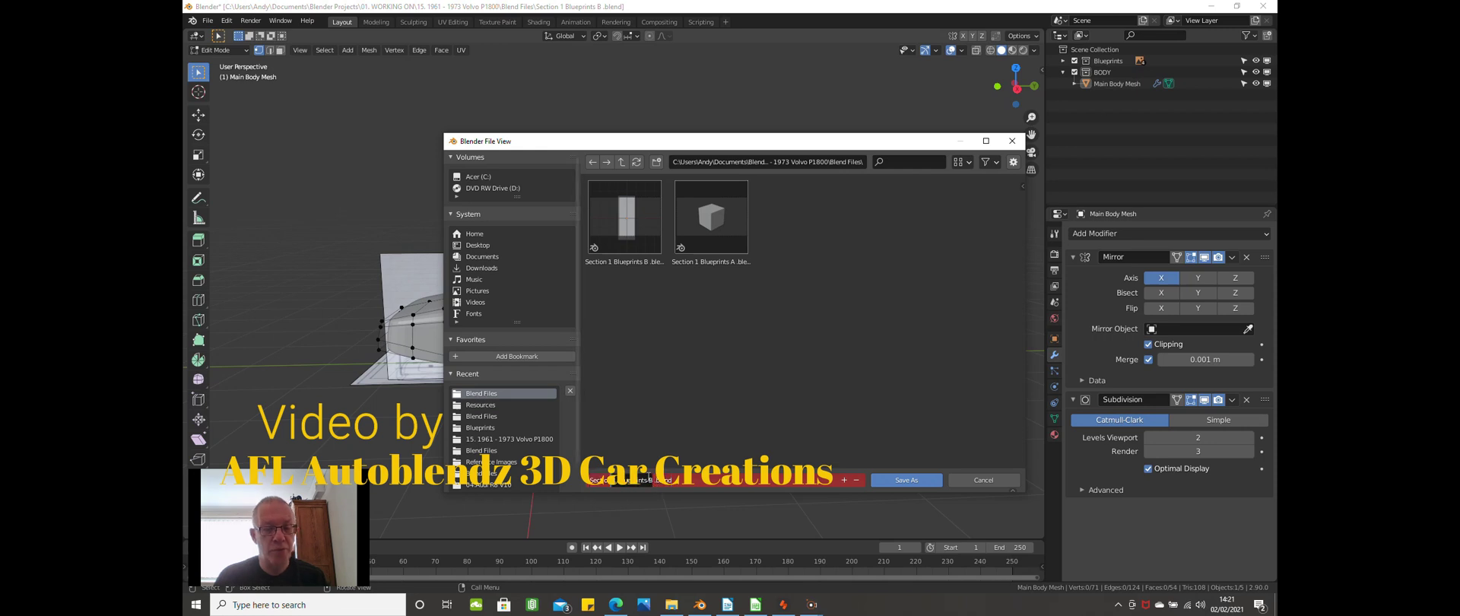
pyautogui.press('BackSpace')
pyautogui.write('2')
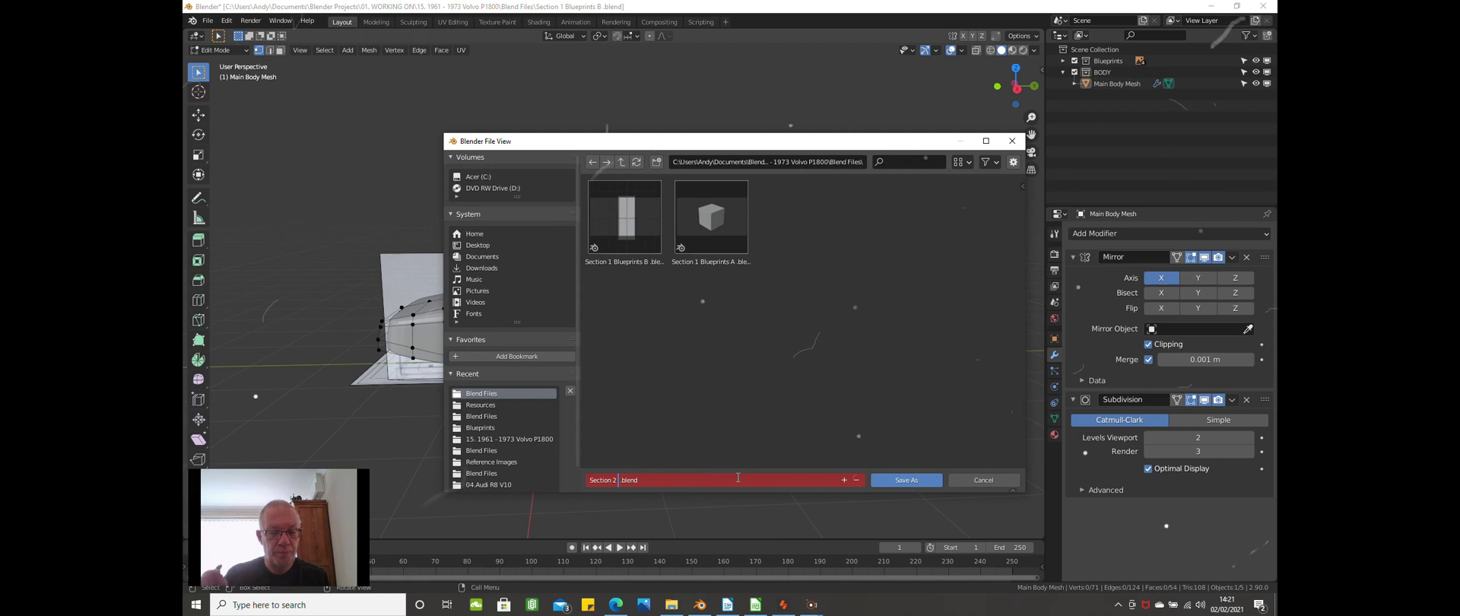
pyautogui.write(' Sc')
pyautogui.write('ulpt')
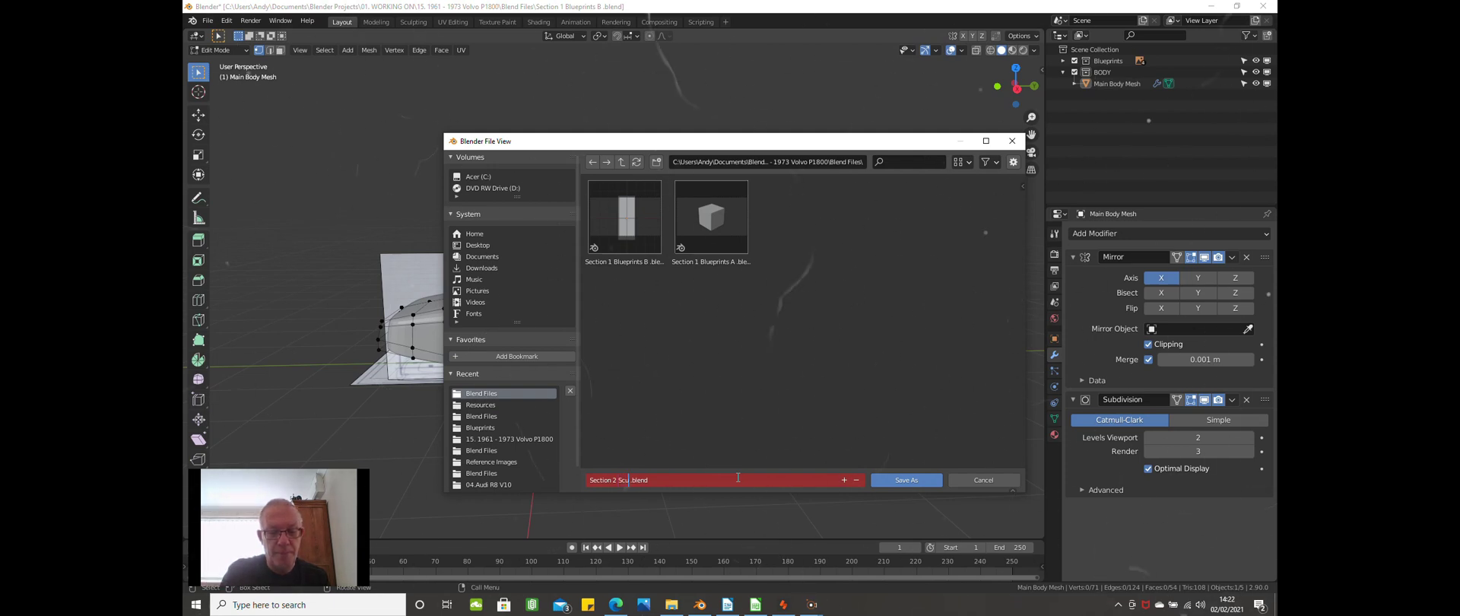
pyautogui.write(' Body')
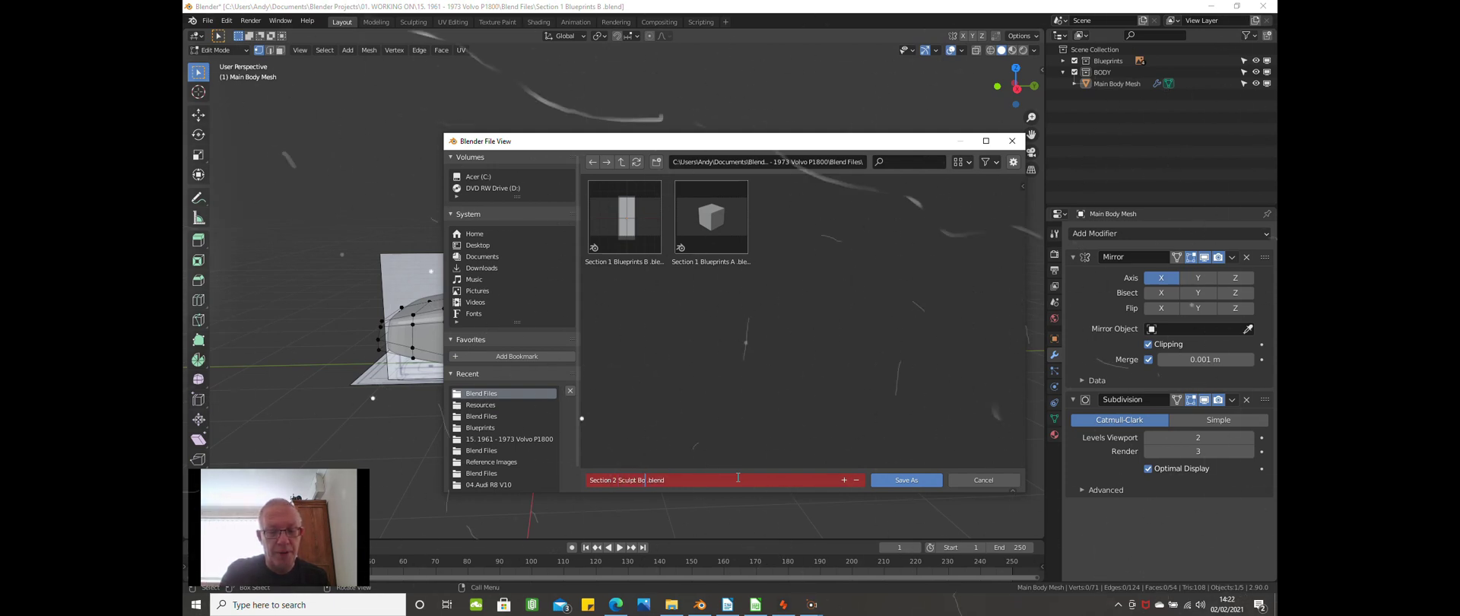
pyautogui.write(' A')
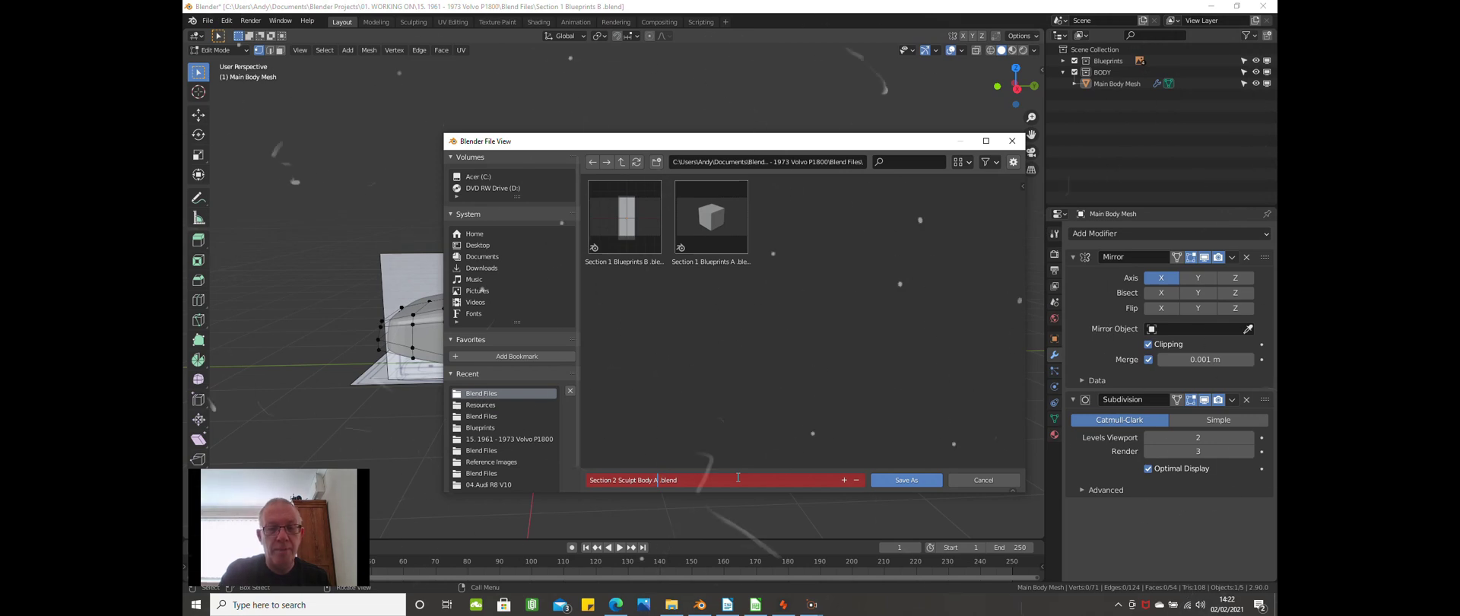
pyautogui.press('Return')
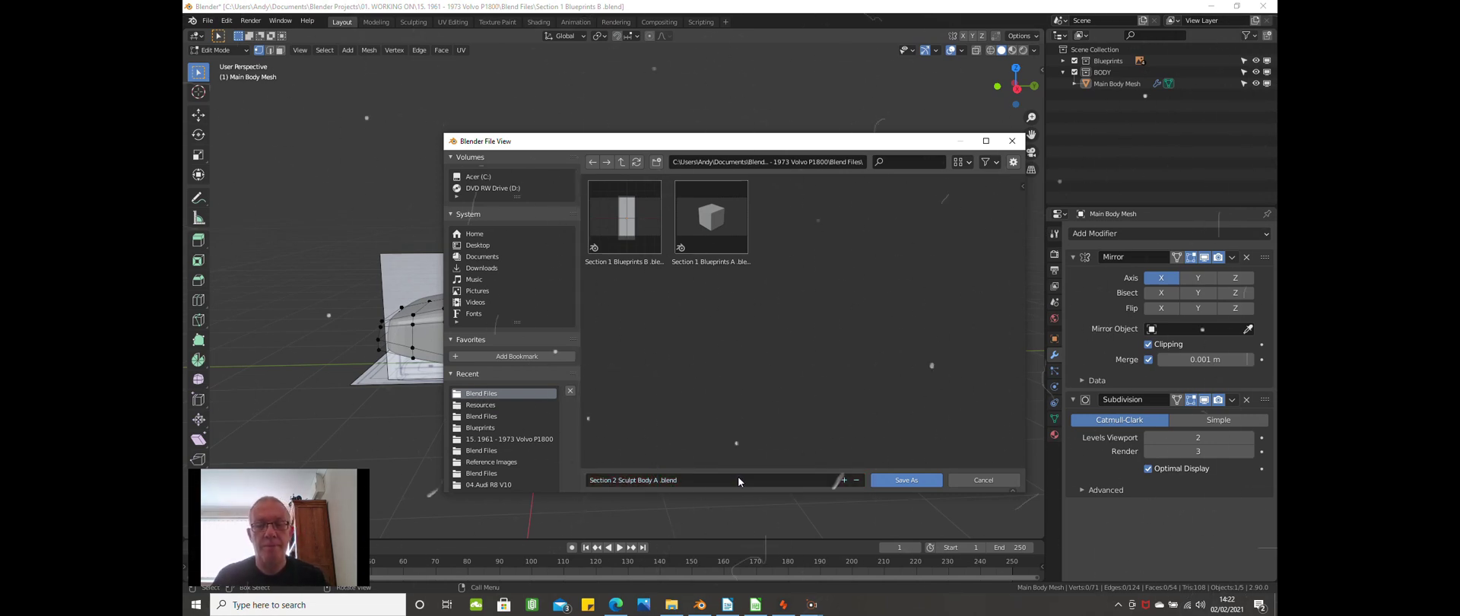
pyautogui.click(880, 479)
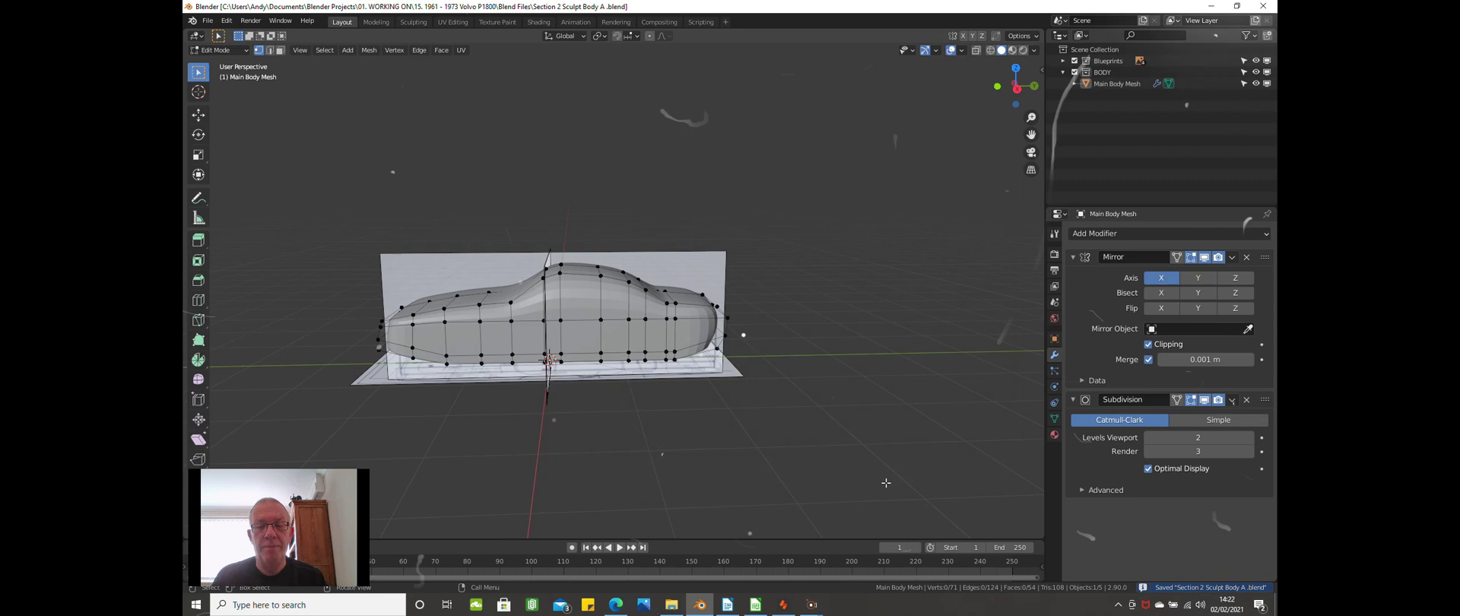